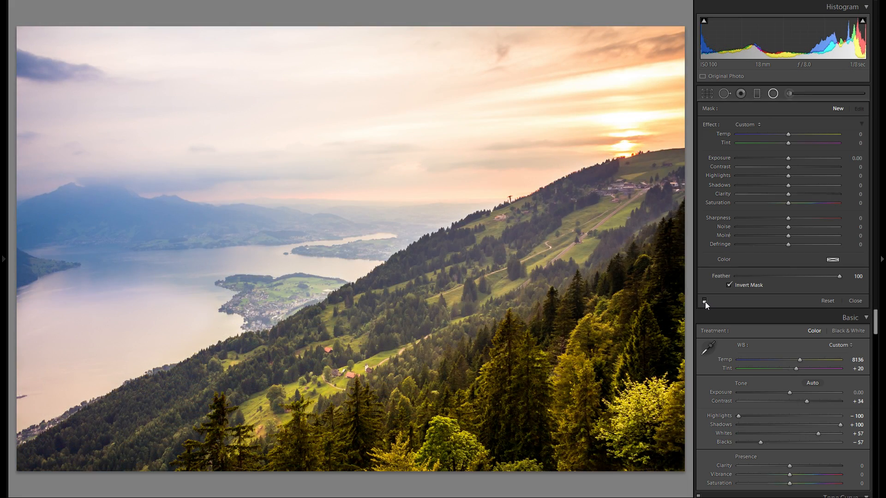
Toggle the radial filters off and on to compare the lake sunset and harbour village photos with and without them
{"action": "left_click", "coordinate": [706, 302]}
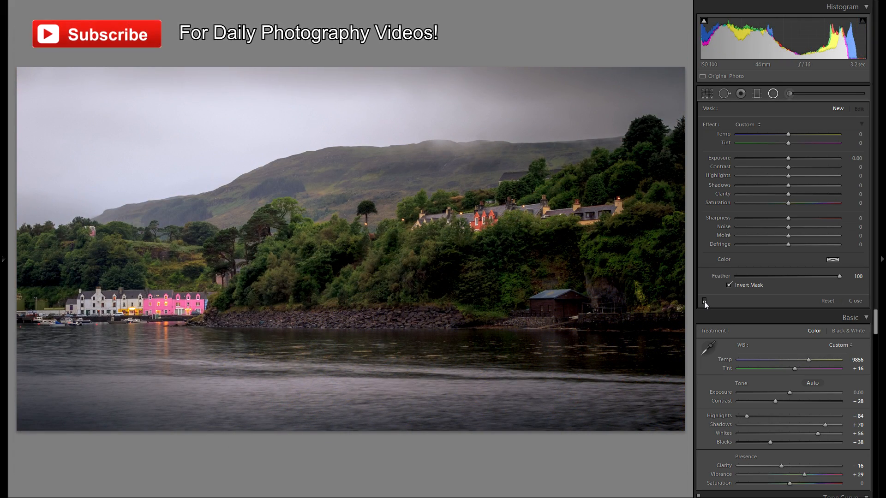
{"action": "left_click", "coordinate": [705, 301]}
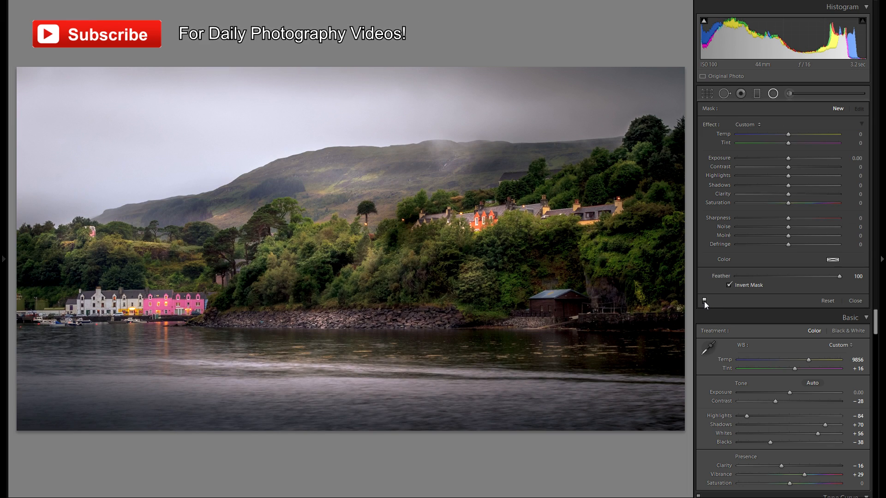
{"action": "left_click", "coordinate": [705, 302]}
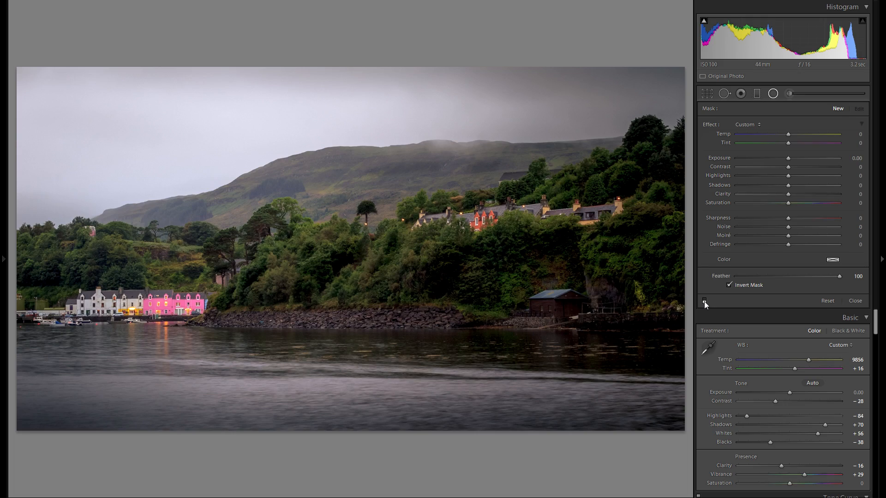
{"action": "left_click", "coordinate": [705, 302]}
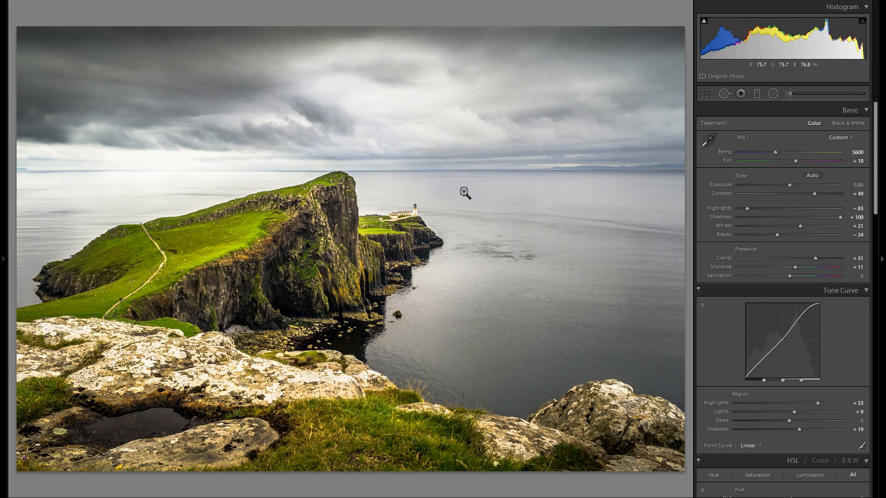
Review the lighthouse headland photo's develop settings and compare the image with its radial filters off and on
{"action": "scroll", "coordinate": [773, 329], "scroll_direction": "down", "scroll_amount": 10}
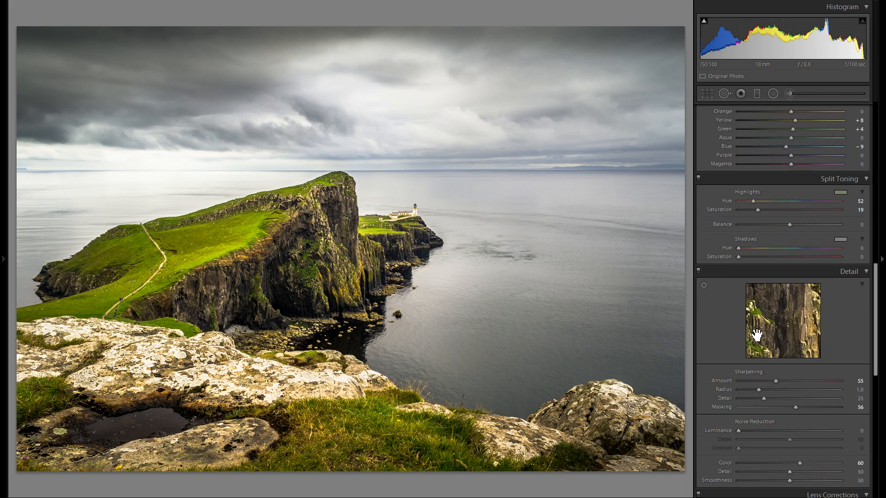
{"action": "scroll", "coordinate": [757, 335], "scroll_direction": "up", "scroll_amount": 10}
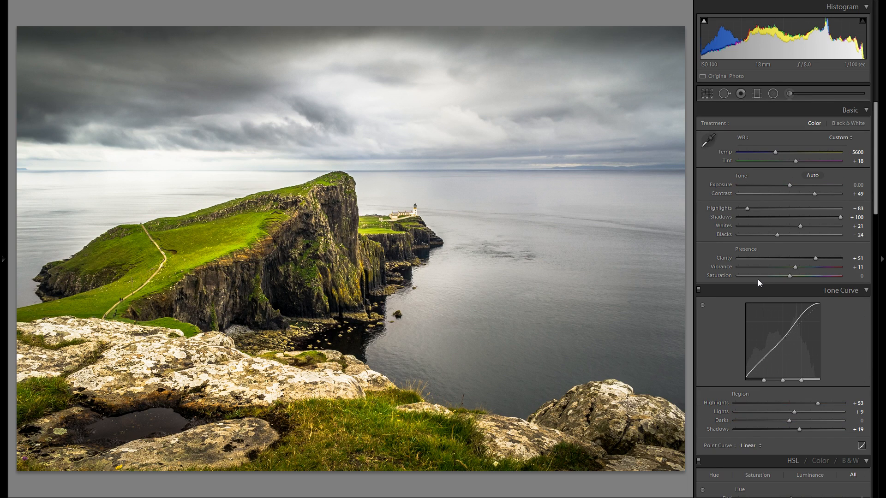
{"action": "left_click", "coordinate": [774, 93]}
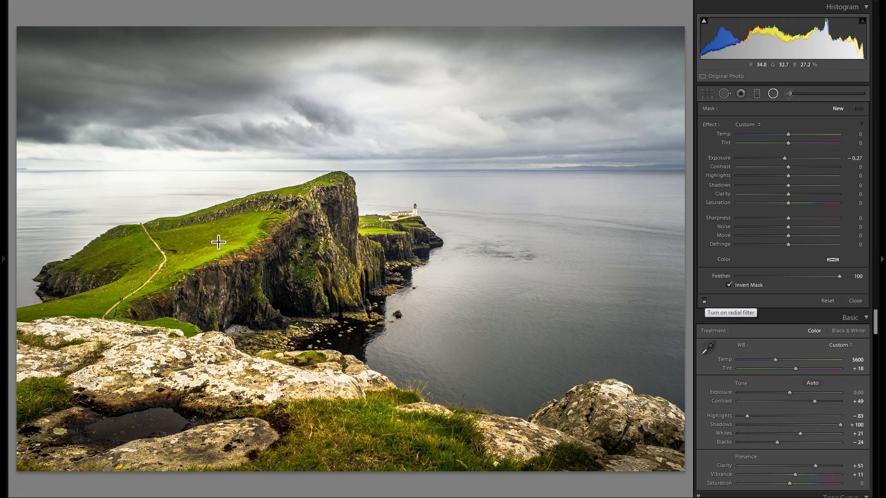
{"action": "left_click", "coordinate": [705, 301]}
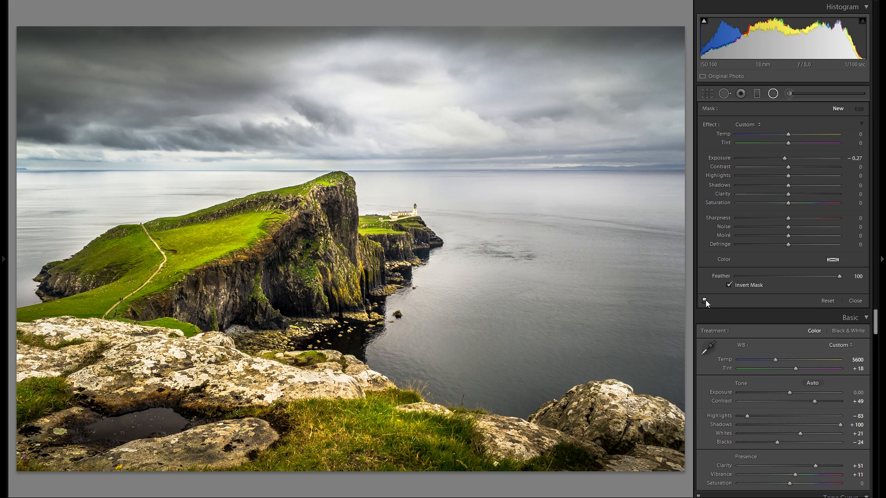
{"action": "left_click", "coordinate": [704, 300]}
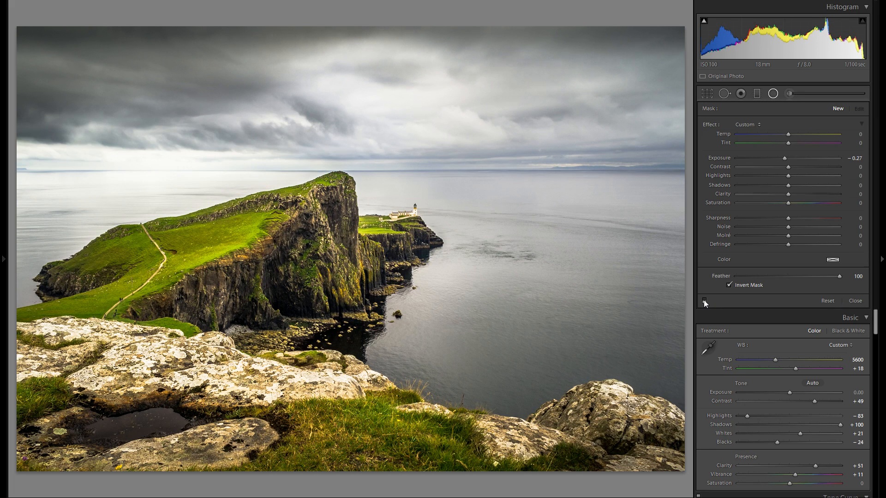
{"action": "left_click", "coordinate": [704, 301]}
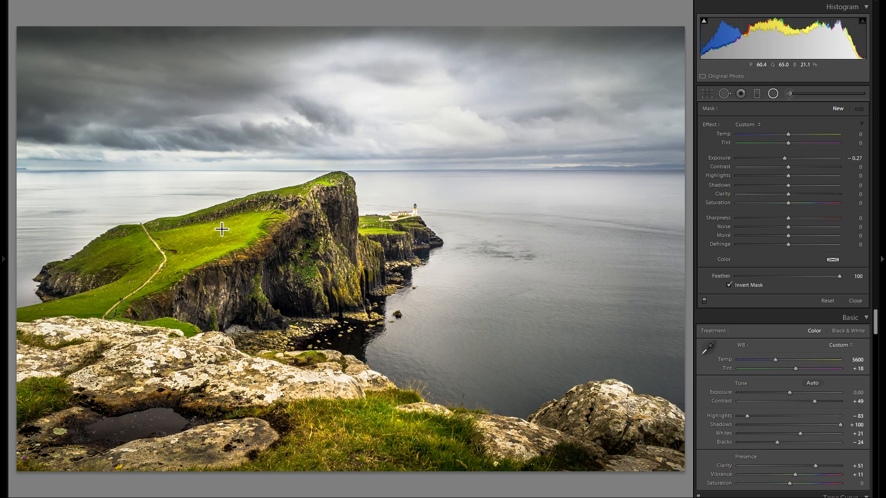
Inspect the individual radial filters on the headland's grassy slope, upper ridge, peak and cliff face
{"action": "left_click", "coordinate": [200, 230]}
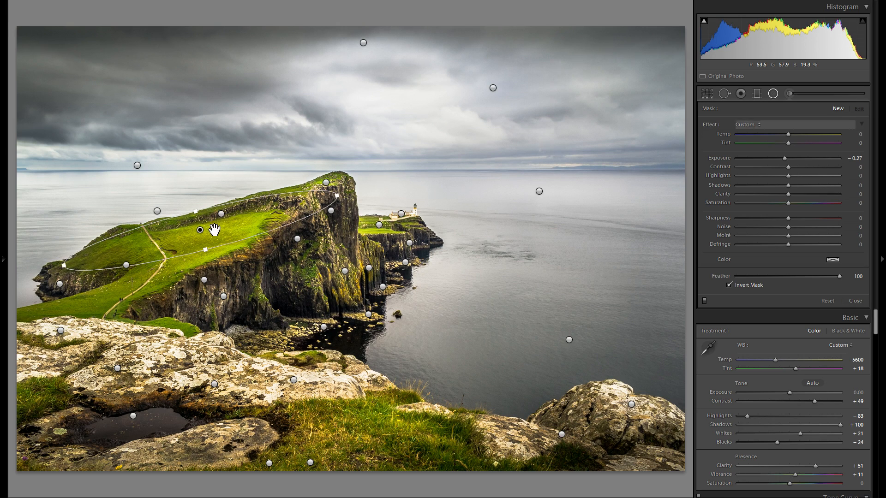
{"action": "left_click", "coordinate": [220, 215]}
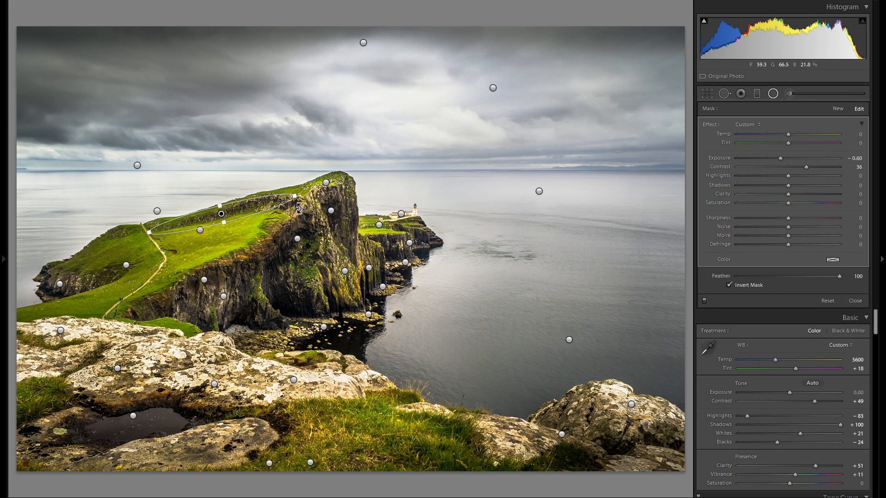
{"action": "left_click", "coordinate": [326, 182]}
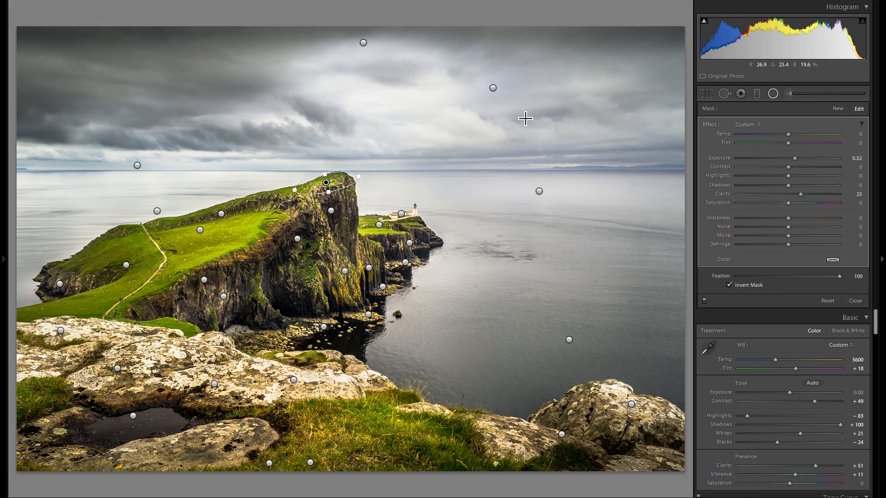
{"action": "left_click", "coordinate": [344, 271]}
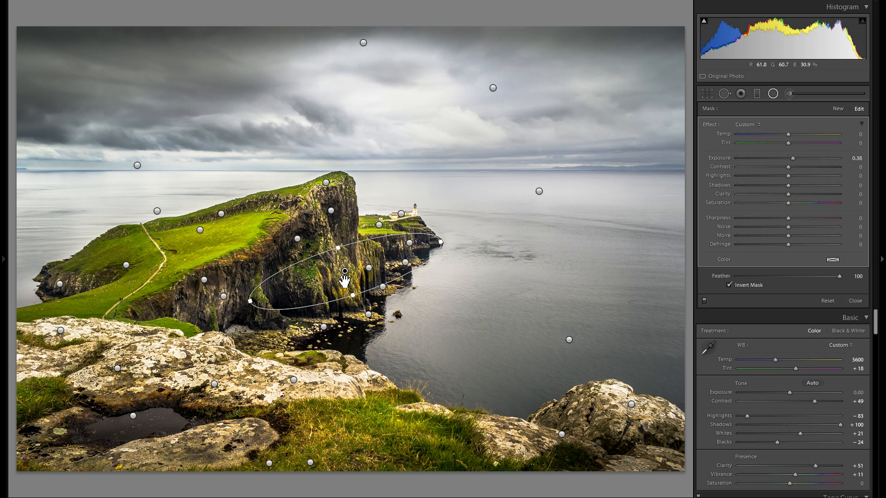
Compare the whole headland photo without and with its radial adjustments, and close the Radial Filter tool
{"action": "left_click", "coordinate": [704, 301]}
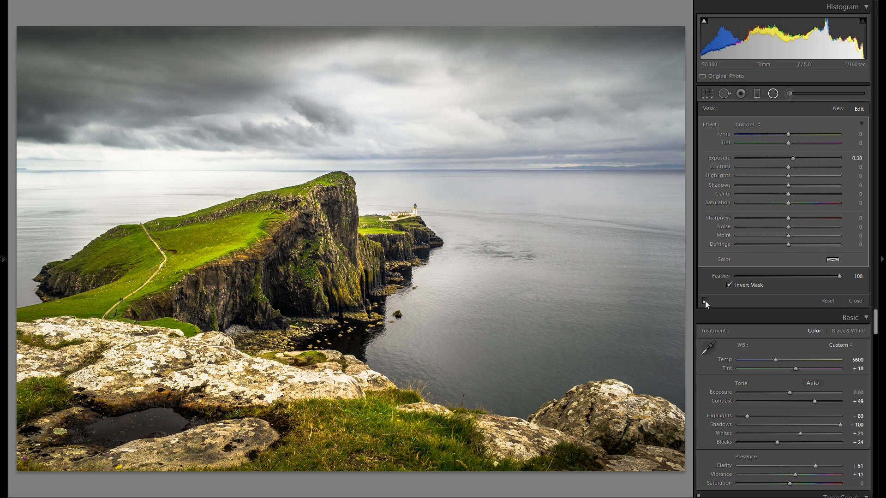
{"action": "left_click", "coordinate": [704, 301]}
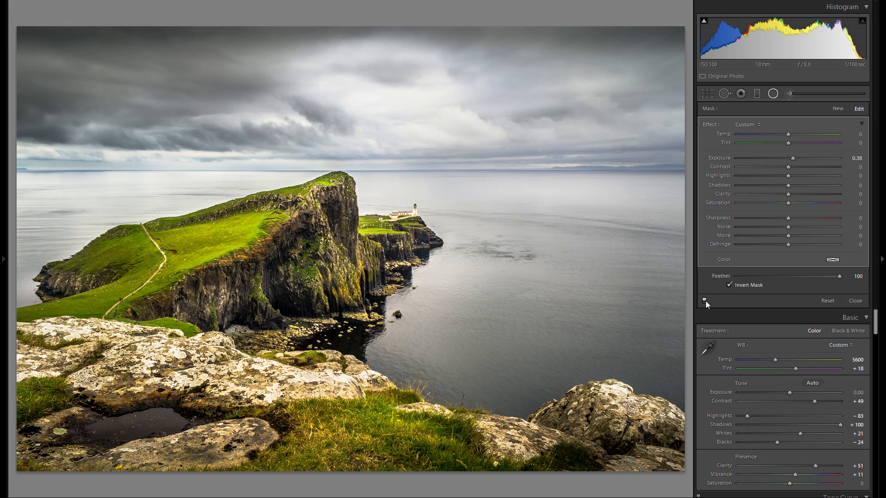
{"action": "left_click", "coordinate": [773, 94]}
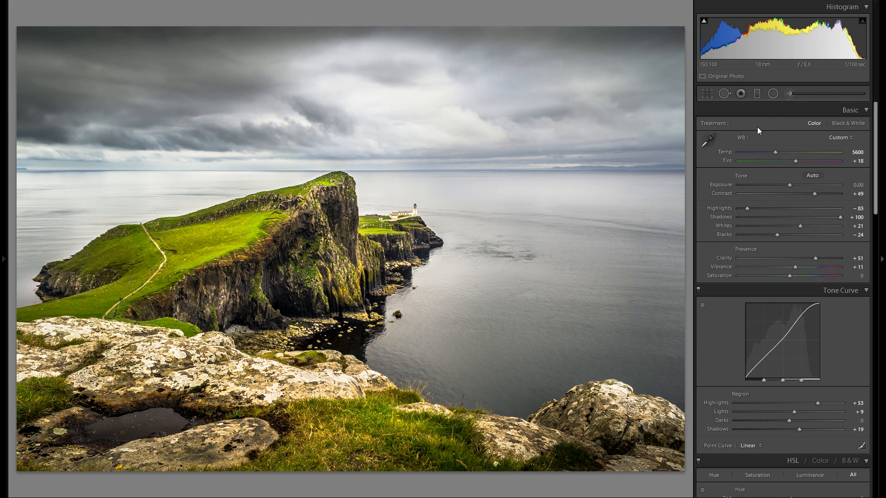
Go to the photo of sheep on the cliff and turn on its radial filters
{"action": "key", "text": "Right"}
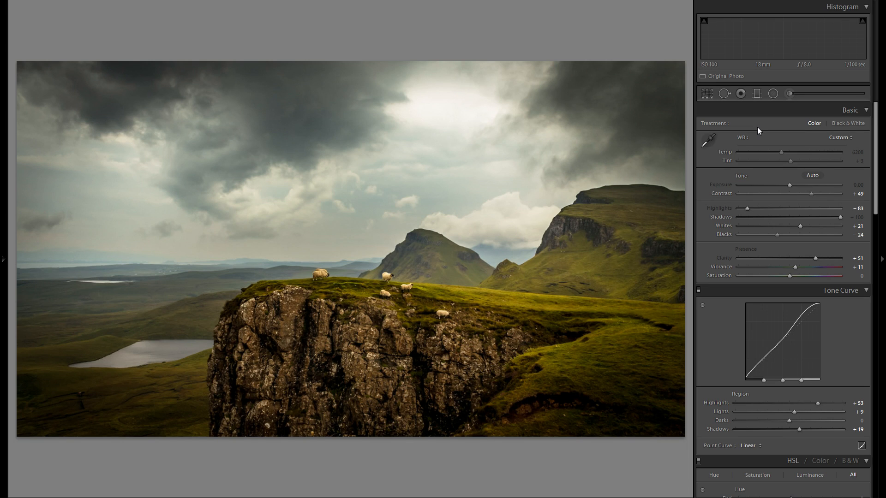
{"action": "key", "text": "shift+m"}
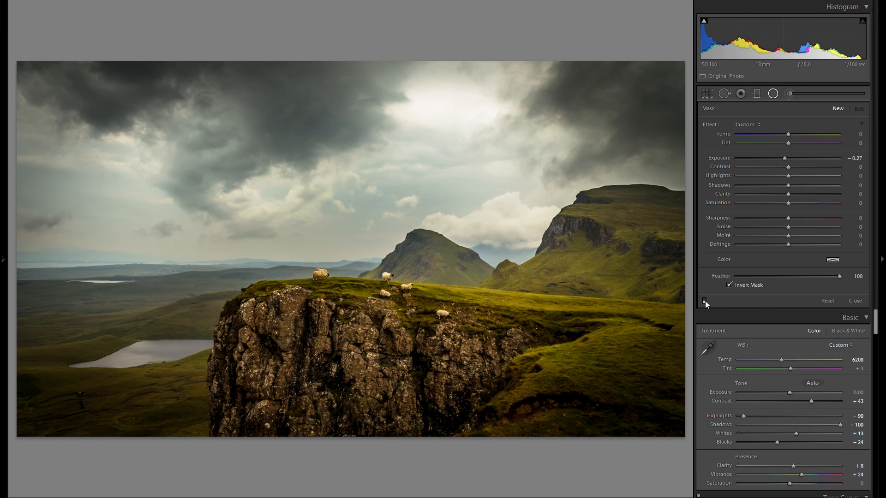
{"action": "left_click", "coordinate": [704, 302]}
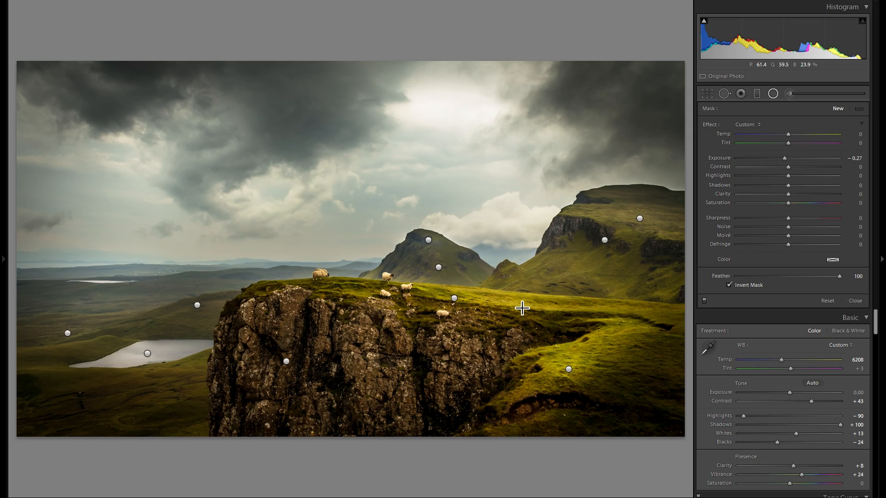
Inspect the radial filters on the sheep's grass ledge, the foreground grass, the far hilltop and the cliff face
{"action": "left_click", "coordinate": [455, 300]}
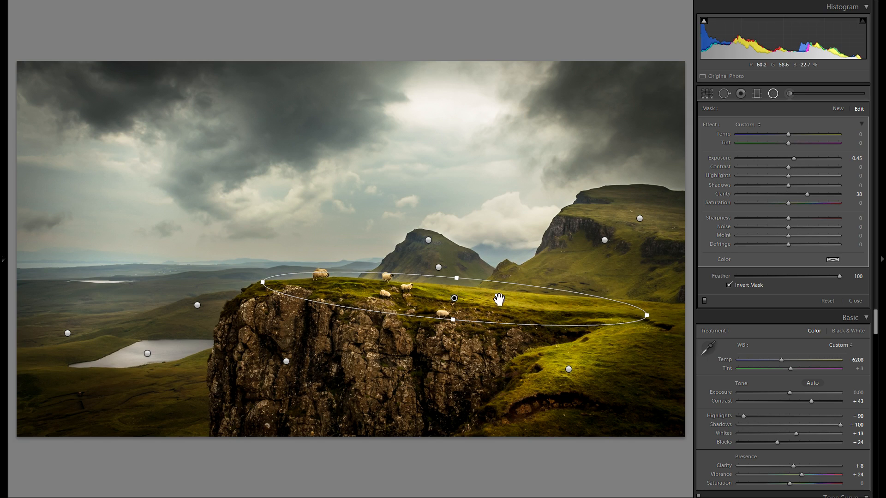
{"action": "left_click", "coordinate": [569, 370]}
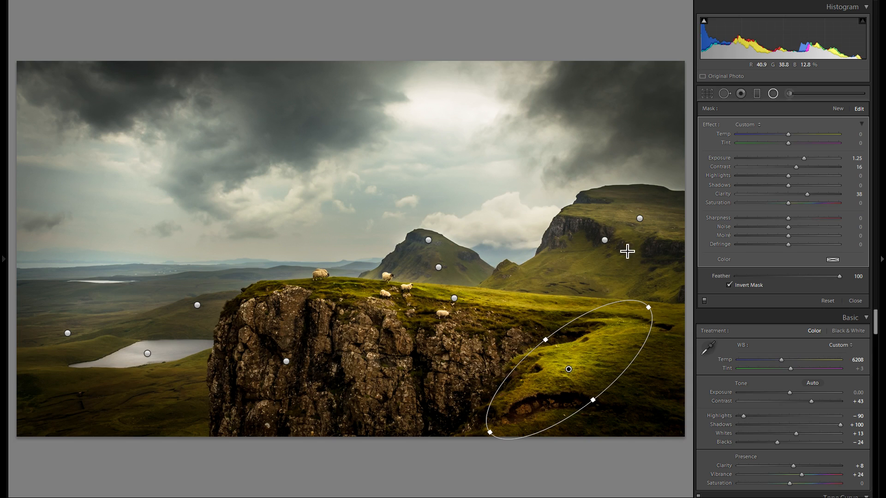
{"action": "left_click", "coordinate": [639, 218]}
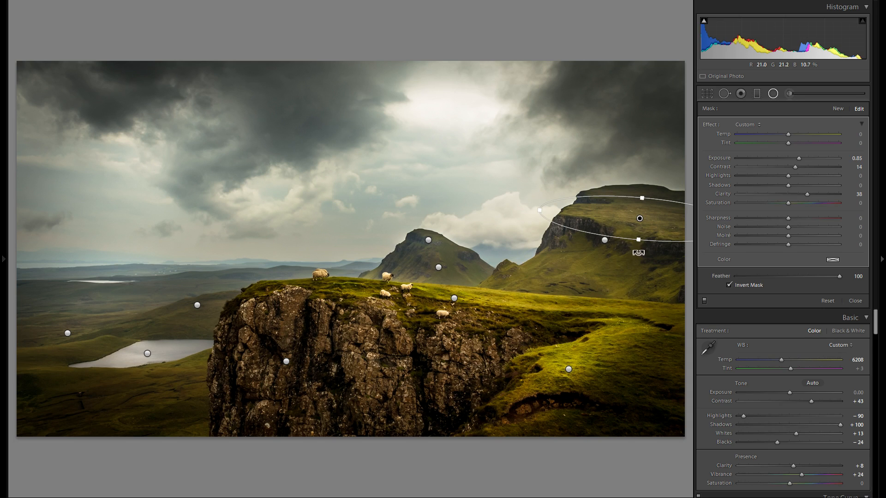
{"action": "left_click", "coordinate": [286, 363]}
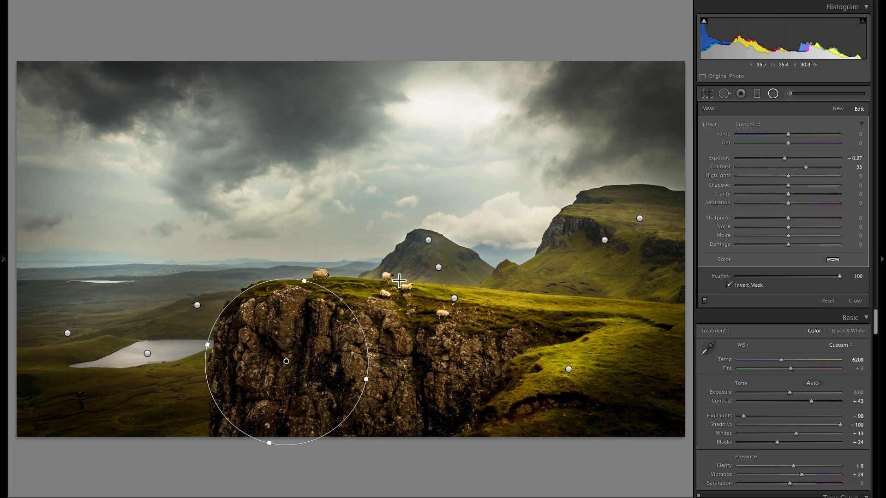
Compare the sheep cliff photo with its radial filters off and on, and close the Radial Filter tool
{"action": "left_click", "coordinate": [704, 302]}
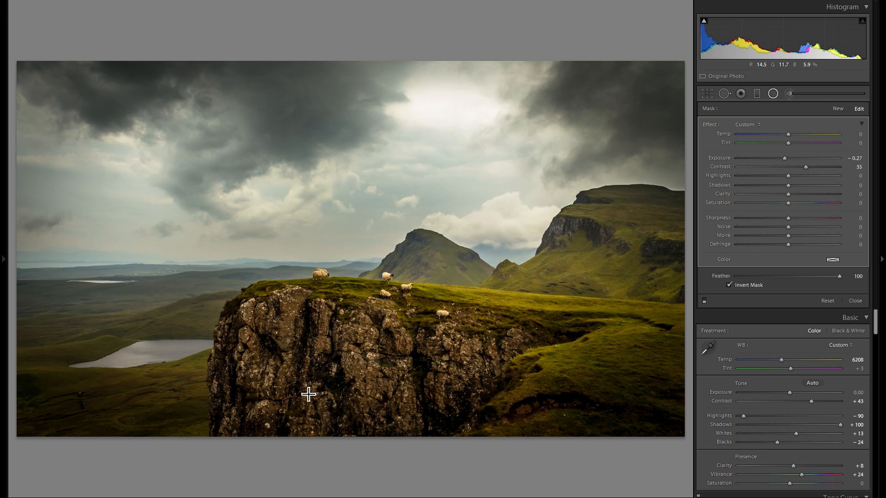
{"action": "left_click", "coordinate": [704, 301]}
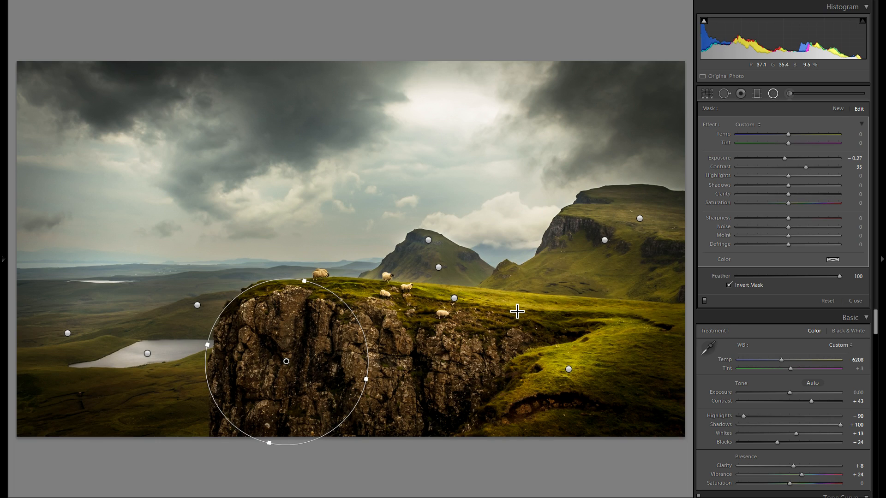
{"action": "left_click", "coordinate": [705, 302]}
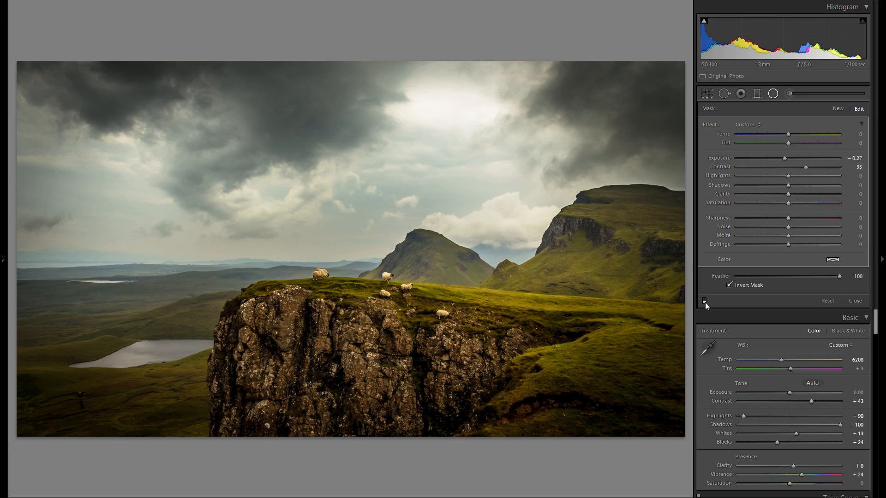
{"action": "left_click", "coordinate": [705, 302]}
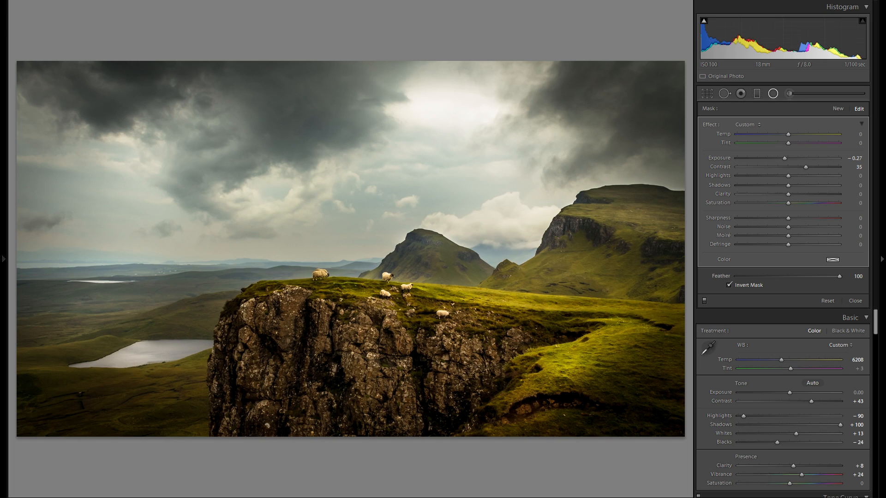
{"action": "left_click", "coordinate": [776, 93]}
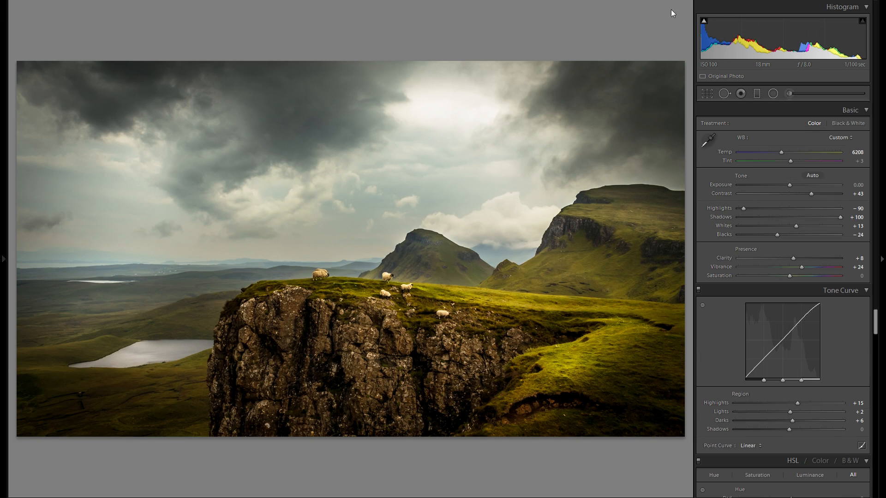
Go to the sunlit bay photo framed by trees and activate the Radial Filter tool
{"action": "key", "text": "Right"}
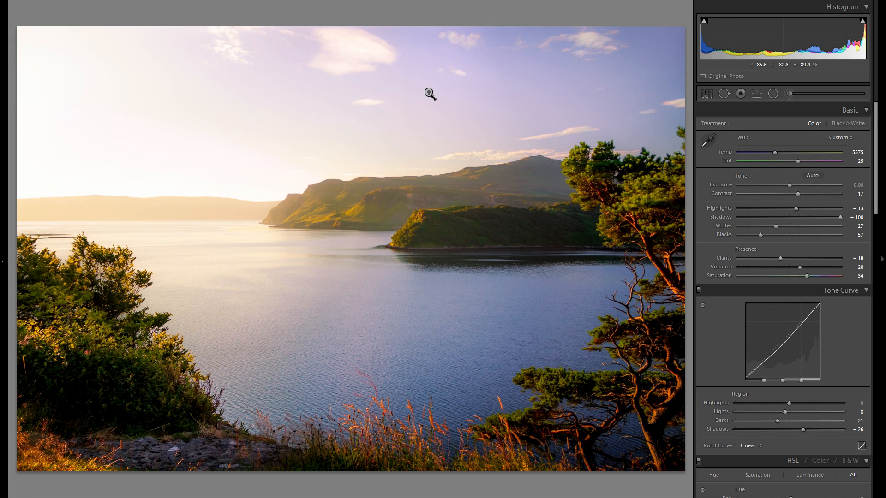
{"action": "left_click", "coordinate": [770, 96]}
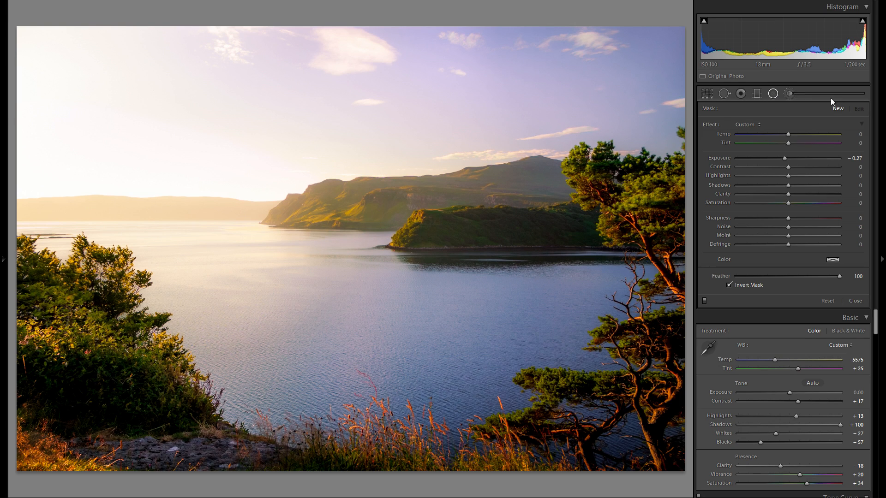
{"action": "left_click", "coordinate": [789, 93]}
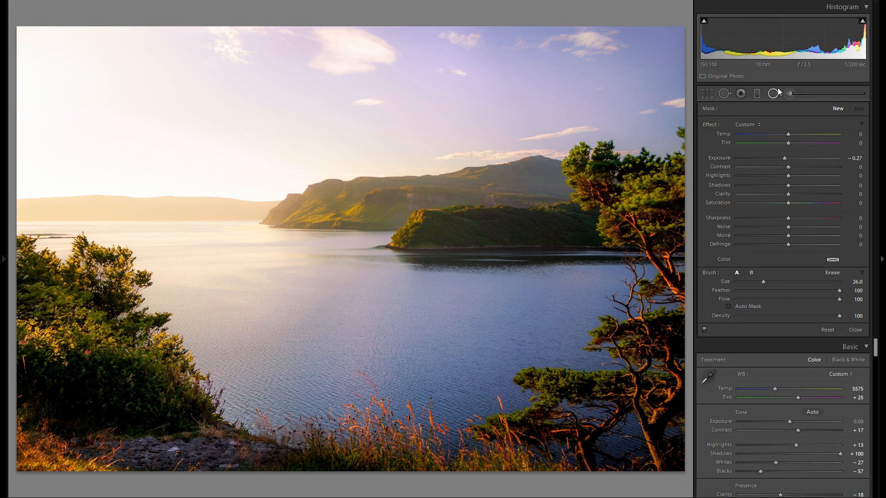
{"action": "left_click", "coordinate": [774, 94]}
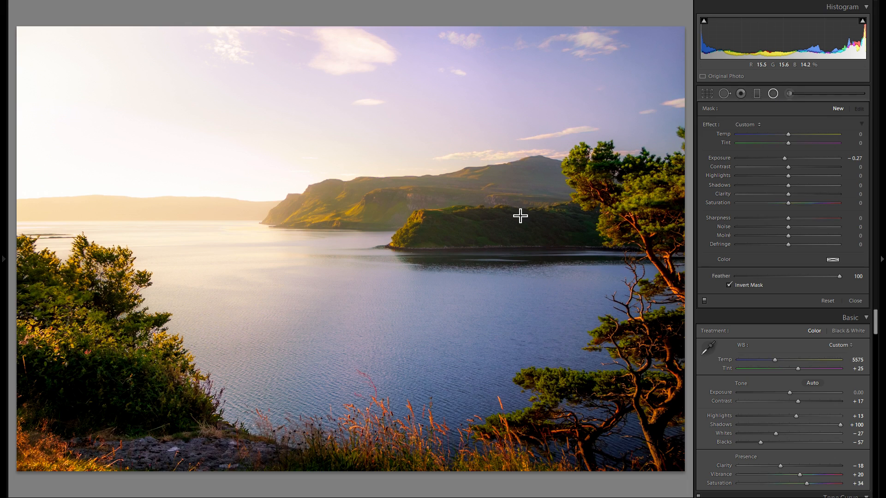
Draw a wide elliptical radial filter over the small dark headland and place a duplicate over the water beside the pine tree
{"action": "left_click_drag", "start_coordinate": [456, 253], "coordinate": [469, 236]}
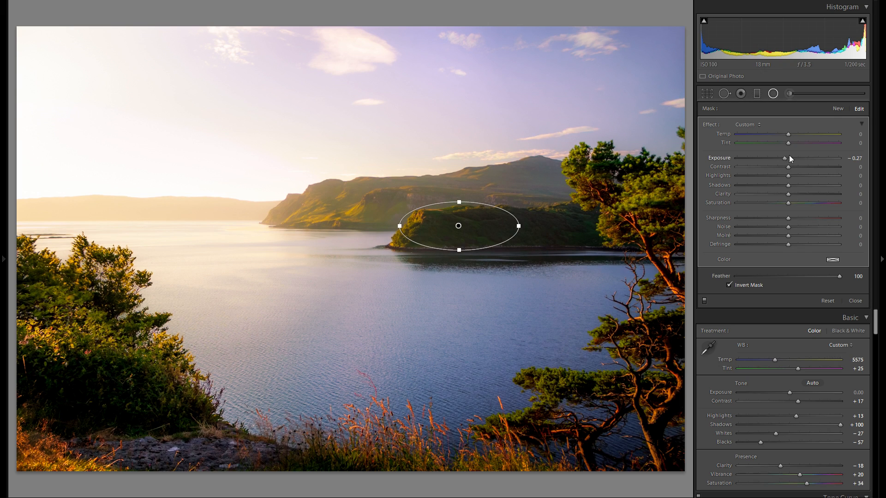
{"action": "right_click", "coordinate": [475, 233]}
{"action": "key", "text": "Escape"}
{"action": "left_click_drag", "start_coordinate": [614, 273], "coordinate": [613, 265]}
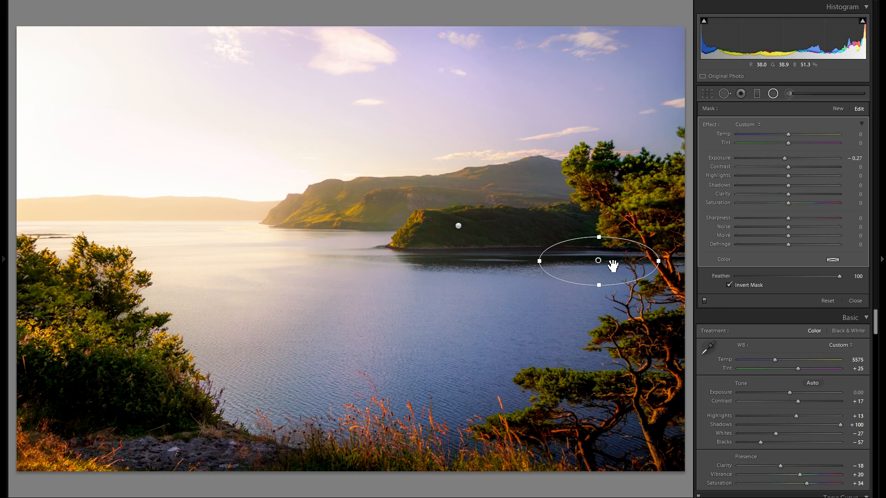
Delete the two radial filters on the dark headland and on the water beside the pine tree
{"action": "right_click", "coordinate": [458, 226]}
{"action": "left_click", "coordinate": [471, 239]}
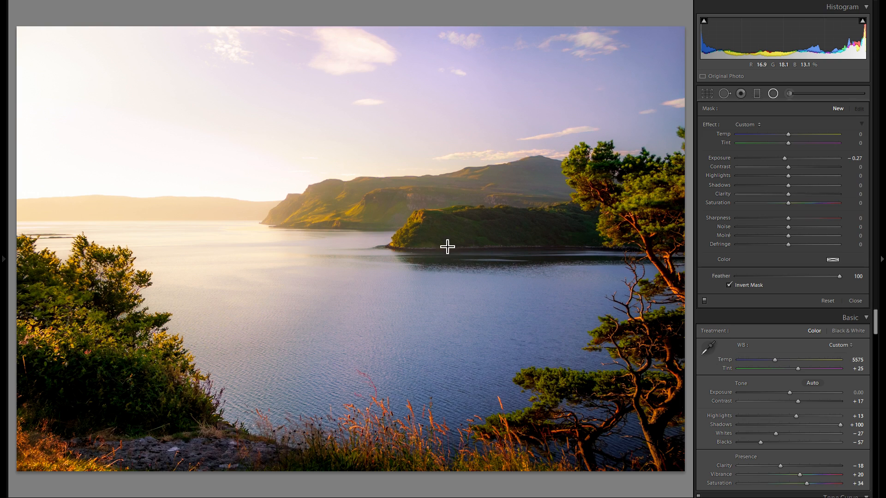
Draw a large elliptical radial filter over the bay, try exposure 1.61, shift it toward the brighter water and set exposure to 0.78
{"action": "left_click_drag", "start_coordinate": [493, 291], "coordinate": [524, 324]}
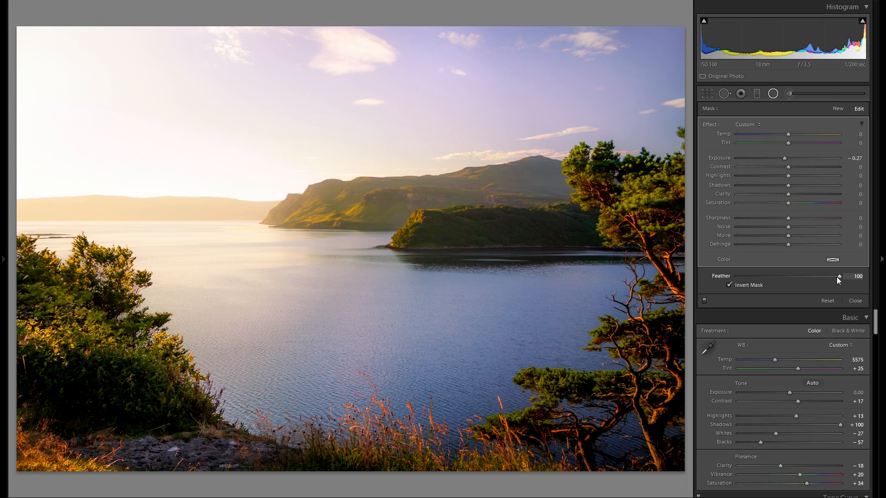
{"action": "mouse_move", "coordinate": [409, 250]}
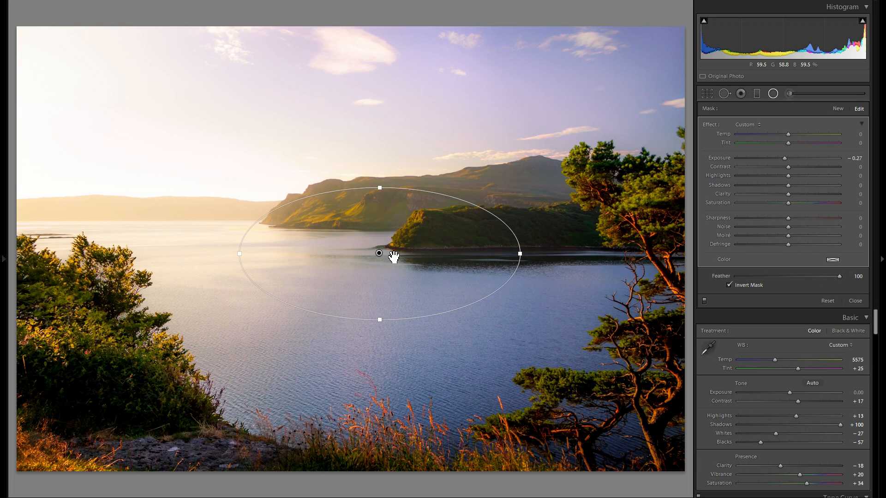
{"action": "left_click_drag", "start_coordinate": [784, 159], "coordinate": [809, 159]}
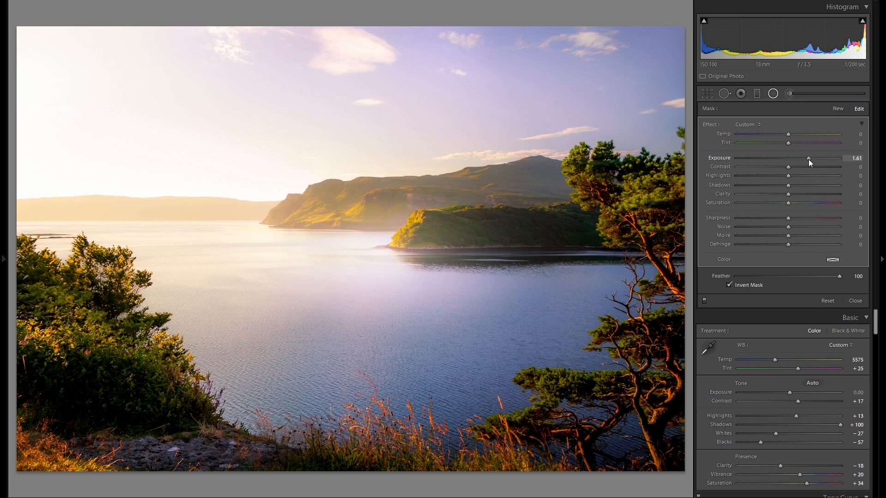
{"action": "mouse_move", "coordinate": [392, 257]}
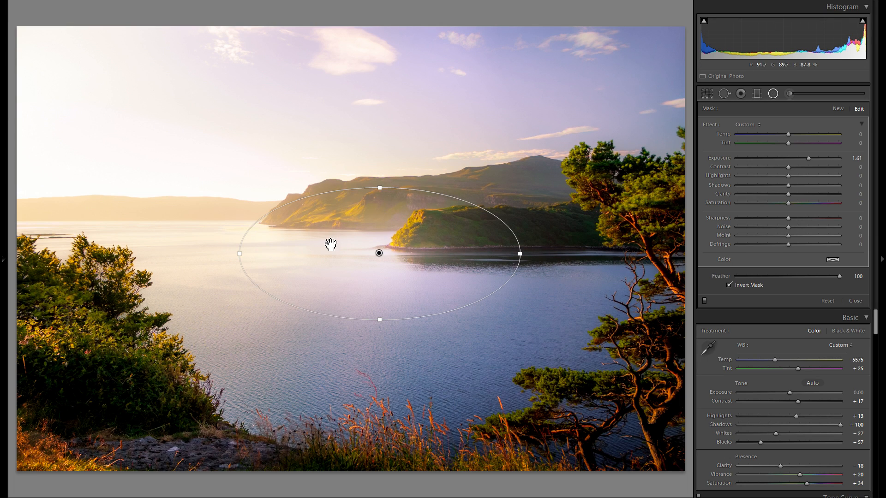
{"action": "left_click_drag", "start_coordinate": [357, 238], "coordinate": [330, 249]}
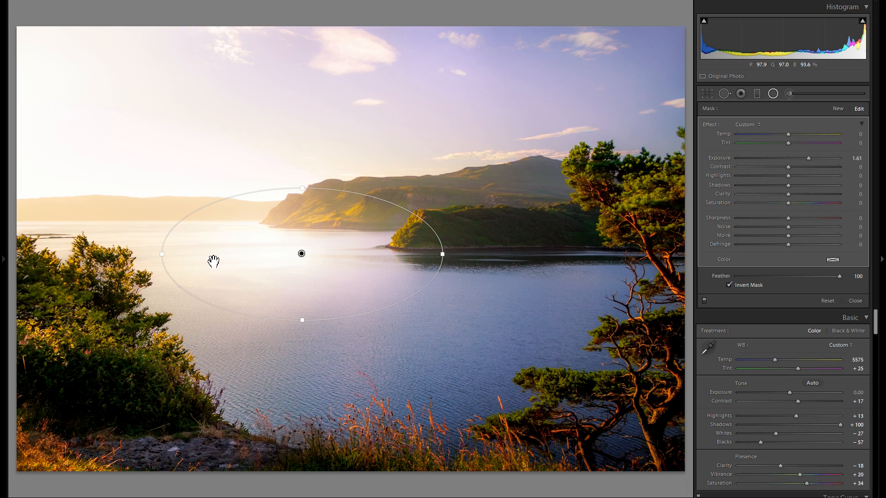
{"action": "left_click_drag", "start_coordinate": [808, 157], "coordinate": [799, 159]}
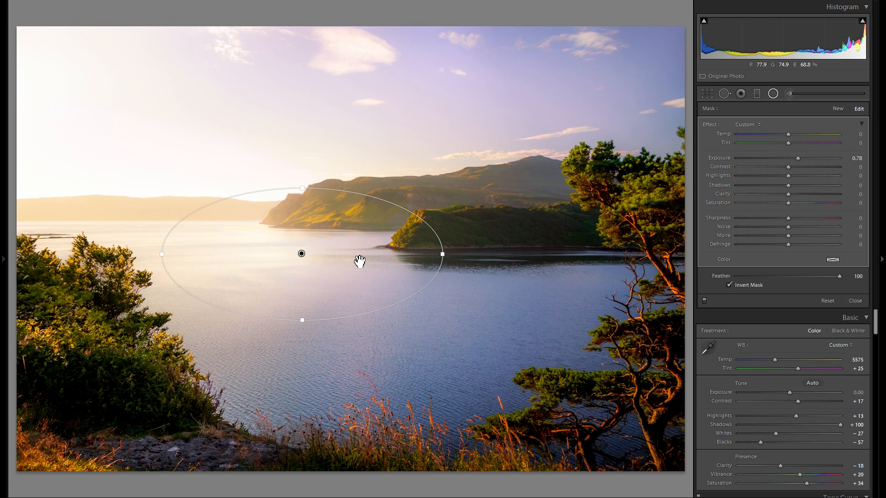
Paint one Adjustment Brush dab at size 42 on the water off the headland, with exposure 1.50, and show its mask overlay
{"action": "left_click", "coordinate": [790, 94]}
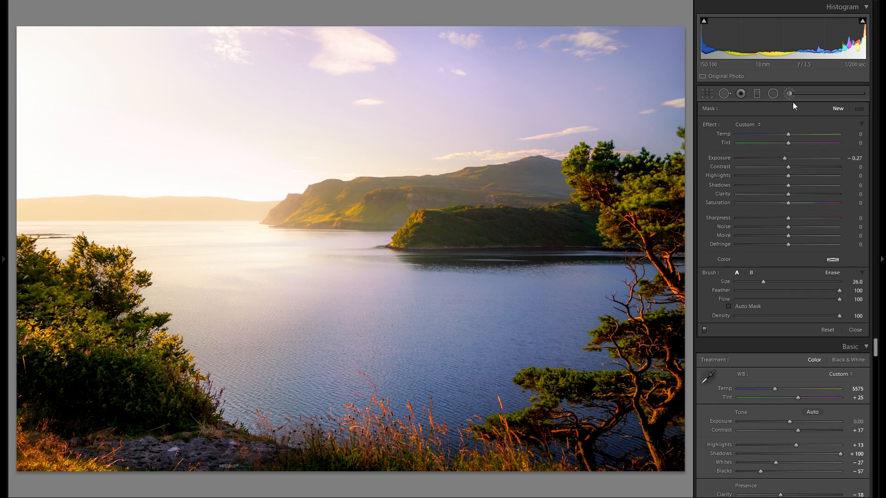
{"action": "double_click", "coordinate": [724, 158]}
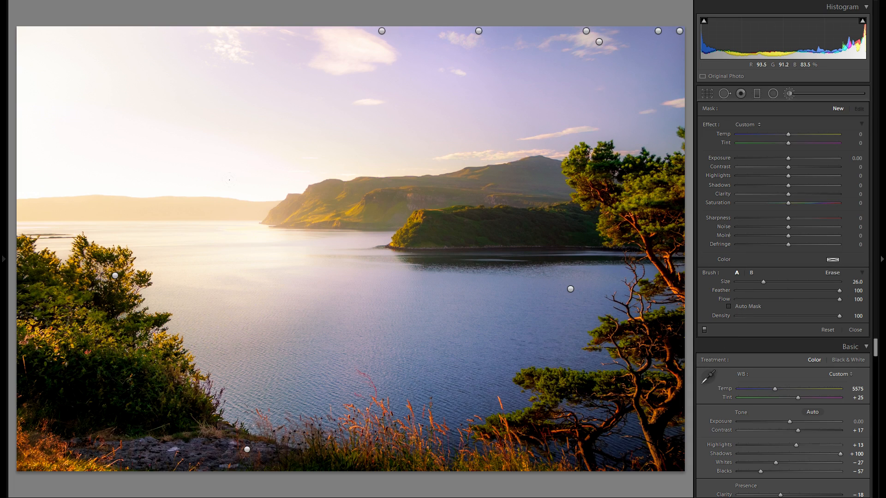
{"action": "scroll", "coordinate": [351, 249], "scroll_direction": "up", "scroll_amount": 1}
{"action": "scroll", "coordinate": [350, 249], "scroll_direction": "up", "scroll_amount": 5}
{"action": "scroll", "coordinate": [368, 260], "scroll_direction": "up", "scroll_amount": 1}
{"action": "left_click", "coordinate": [367, 261]}
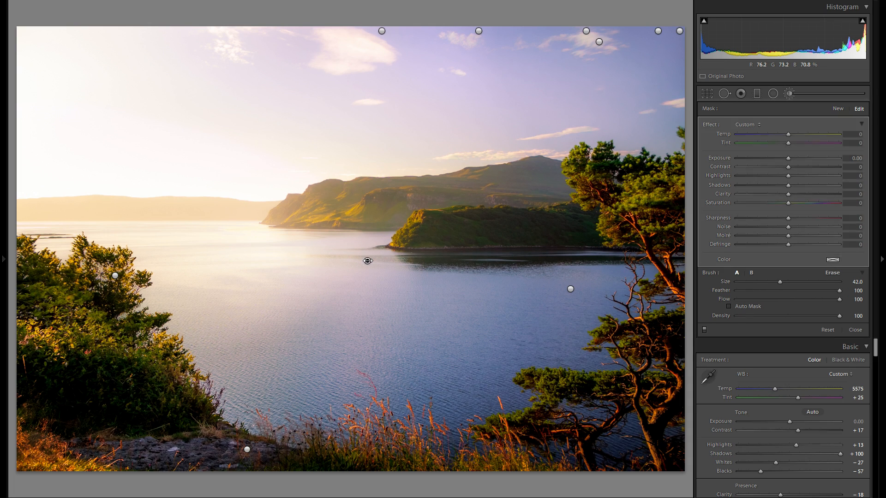
{"action": "left_click_drag", "start_coordinate": [788, 158], "coordinate": [807, 157]}
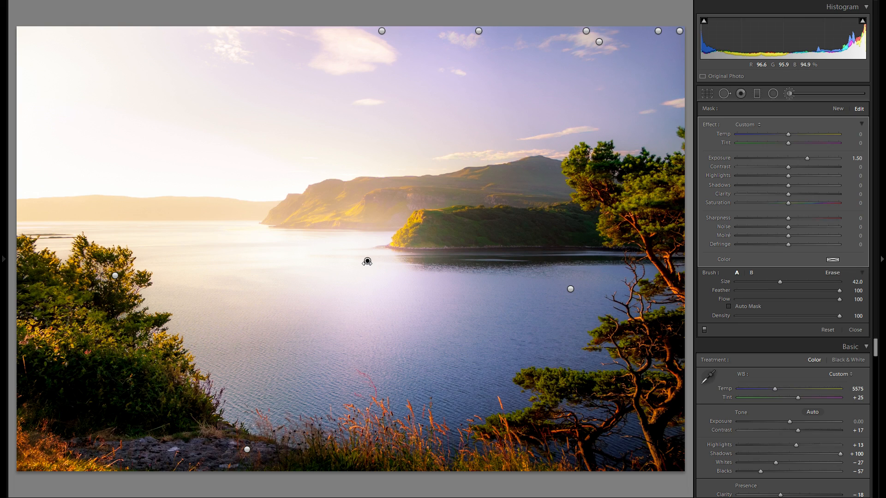
{"action": "mouse_move", "coordinate": [368, 261]}
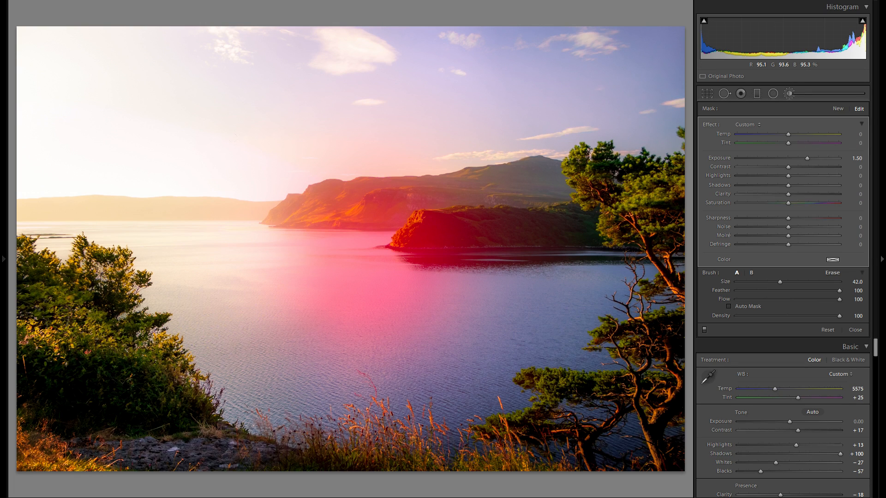
Delete the brush dab and the large radial filter over the water
{"action": "right_click", "coordinate": [368, 261]}
{"action": "left_click", "coordinate": [388, 278]}
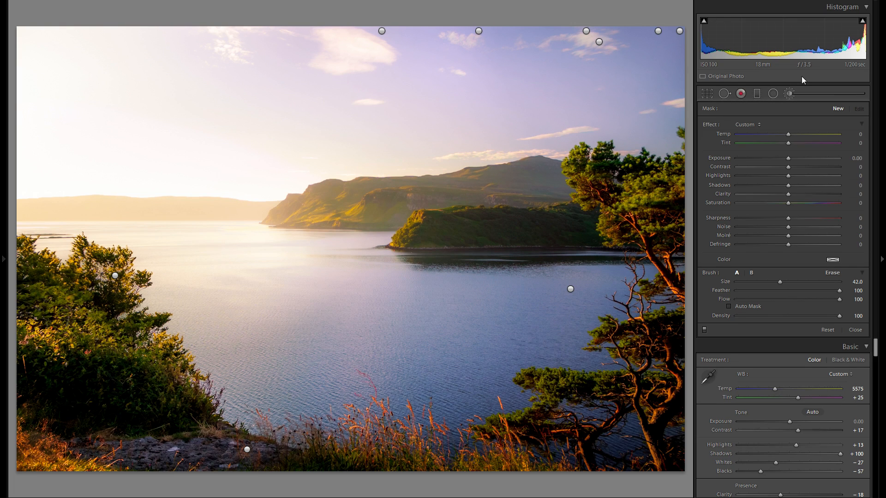
{"action": "left_click", "coordinate": [773, 93]}
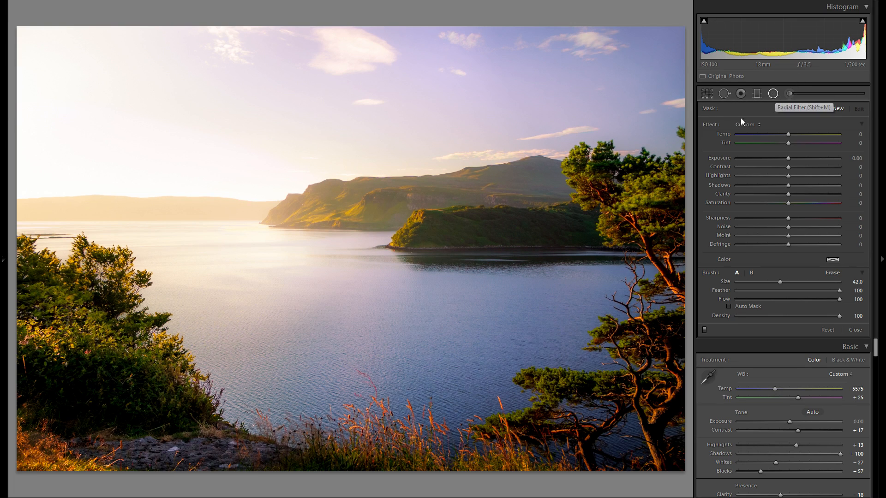
{"action": "left_click", "coordinate": [302, 254]}
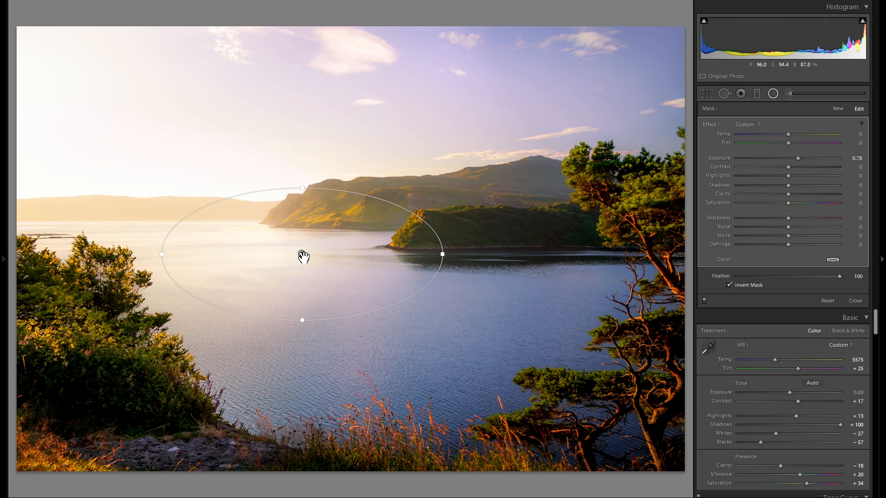
{"action": "right_click", "coordinate": [302, 254]}
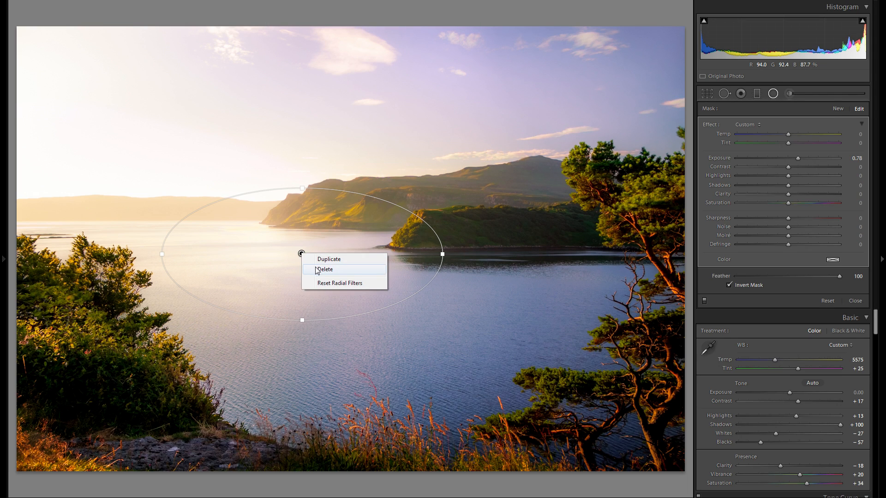
{"action": "left_click", "coordinate": [319, 271]}
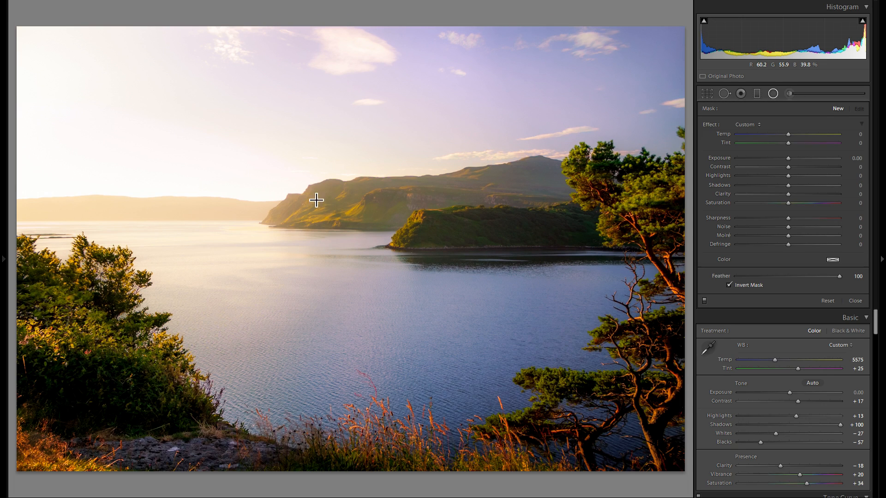
Draw an elliptical radial filter at the far cliff and center it on the sunlit slope
{"action": "left_click_drag", "start_coordinate": [306, 193], "coordinate": [373, 224]}
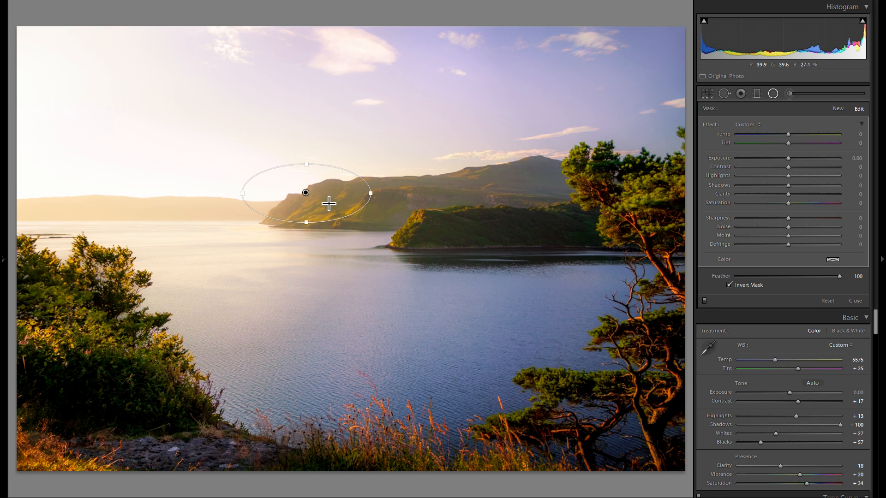
{"action": "left_click_drag", "start_coordinate": [329, 207], "coordinate": [357, 218]}
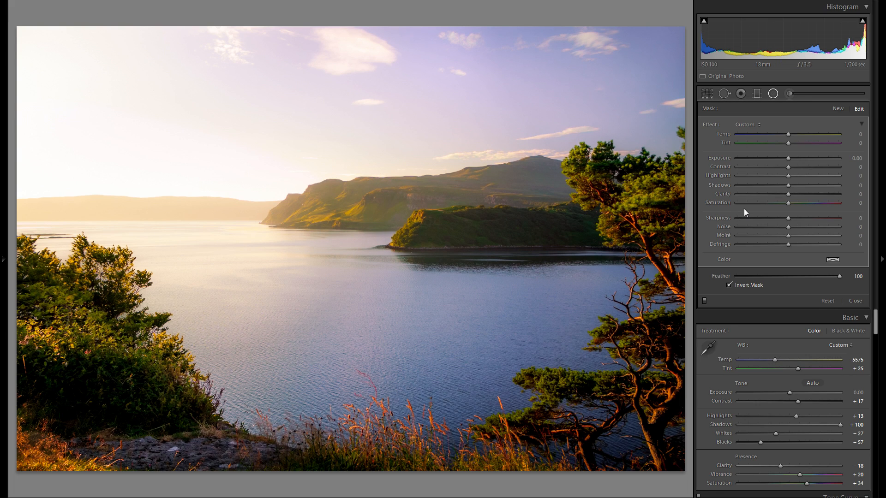
{"action": "left_click_drag", "start_coordinate": [355, 216], "coordinate": [359, 216]}
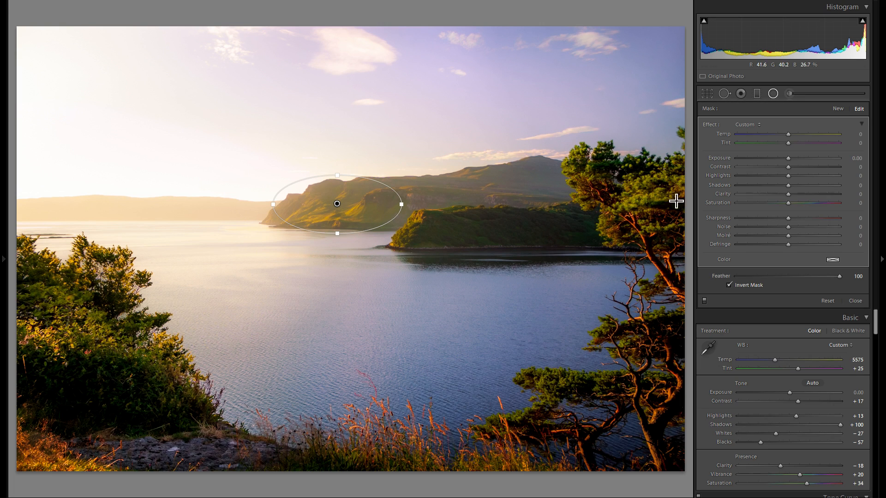
Set the cliff filter's exposure to 0.45 and its clarity to 42
{"action": "mouse_move", "coordinate": [788, 158]}
{"action": "left_mouse_down"}
{"action": "mouse_move", "coordinate": [798, 159]}
{"action": "mouse_move", "coordinate": [774, 155]}
{"action": "mouse_move", "coordinate": [795, 157]}
{"action": "left_mouse_up"}
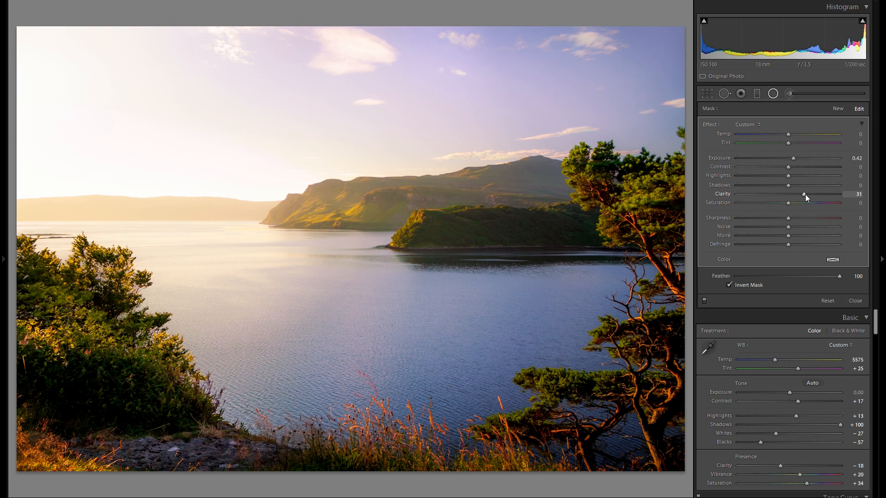
{"action": "double_click", "coordinate": [724, 193]}
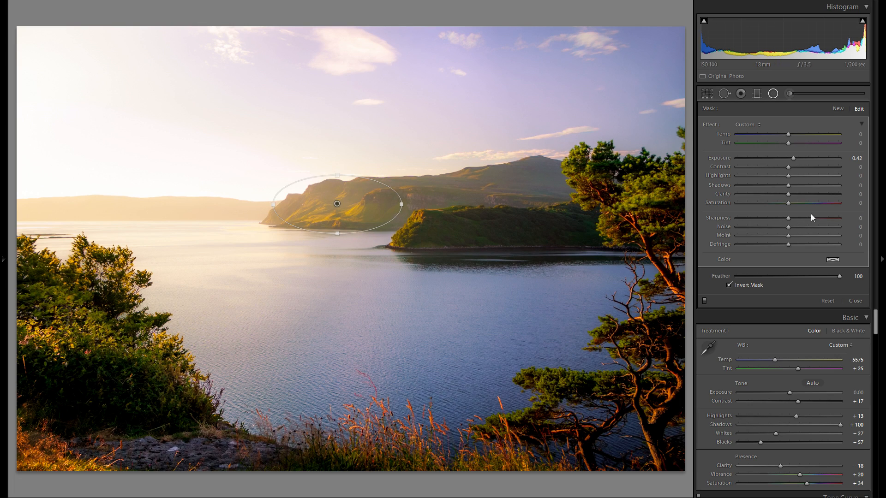
{"action": "left_click", "coordinate": [811, 195]}
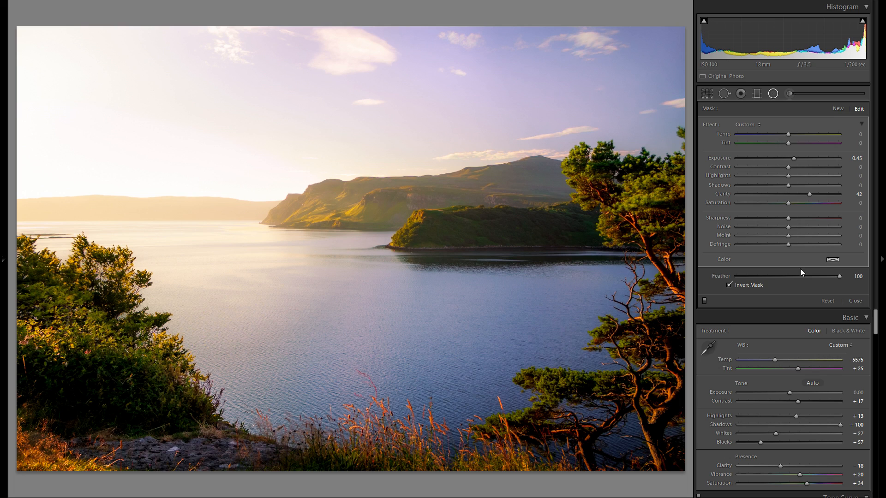
Give the cliff filter a pale, warm orange color tint
{"action": "left_click", "coordinate": [832, 260]}
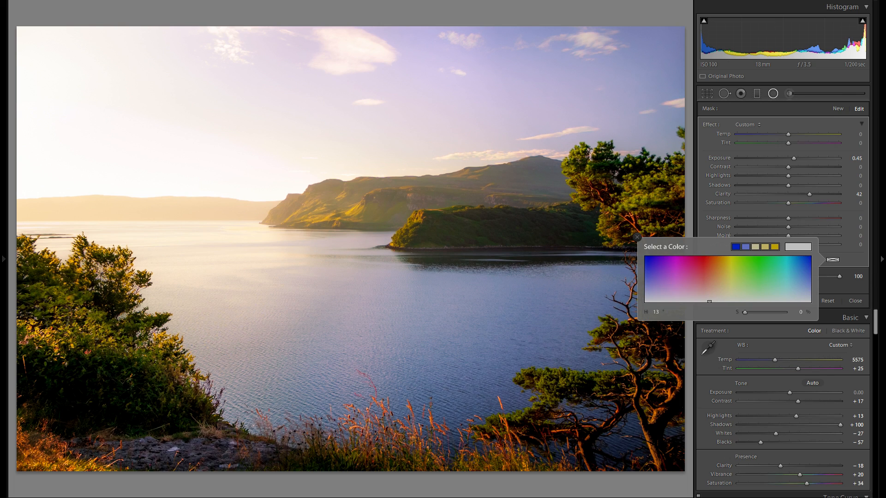
{"action": "left_click", "coordinate": [718, 269]}
{"action": "left_click_drag", "start_coordinate": [718, 269], "coordinate": [720, 293]}
{"action": "left_click", "coordinate": [637, 237]}
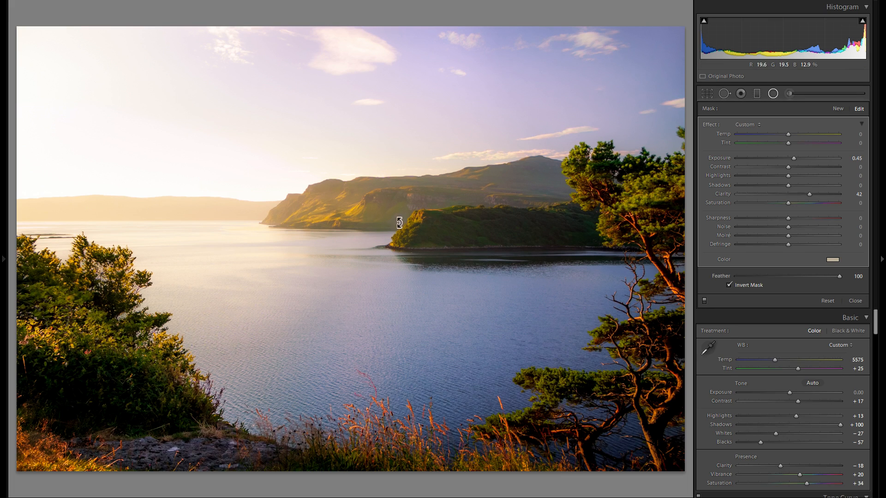
Duplicate the cliff filter and place the copy over the sunlit tip of the small dark headland
{"action": "right_click", "coordinate": [349, 212]}
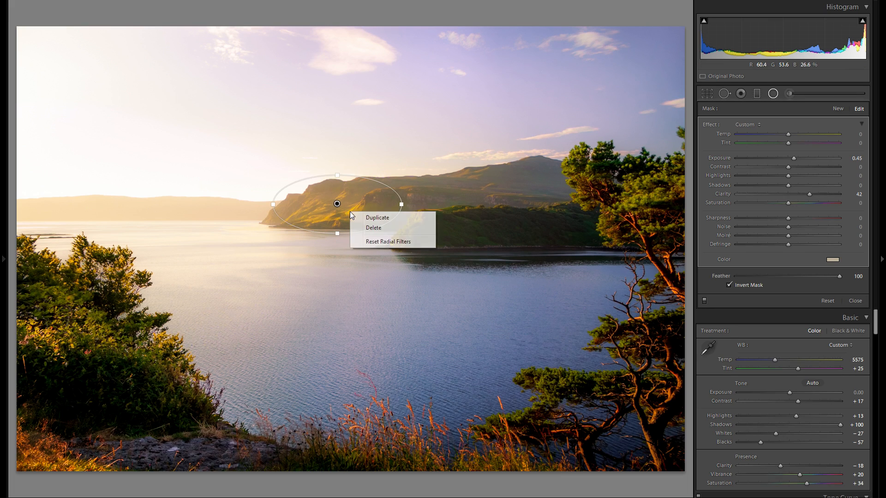
{"action": "left_click", "coordinate": [377, 218]}
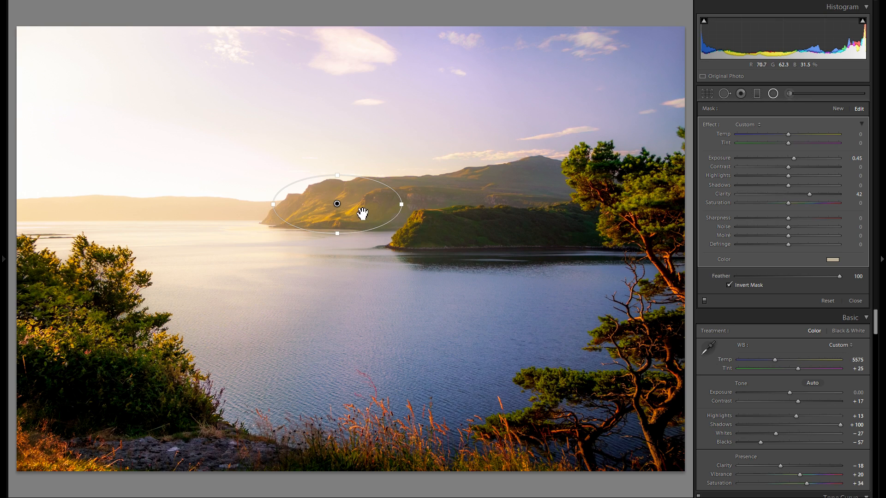
{"action": "left_click_drag", "start_coordinate": [360, 213], "coordinate": [433, 290]}
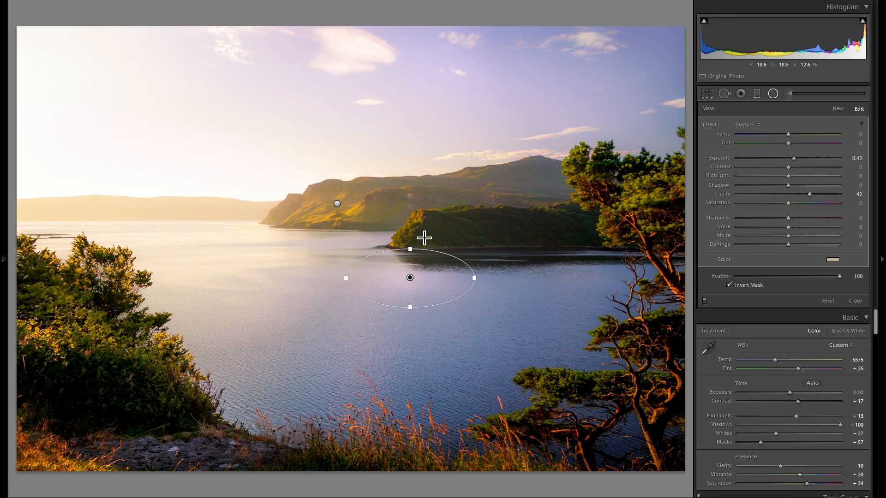
{"action": "left_click", "coordinate": [337, 203]}
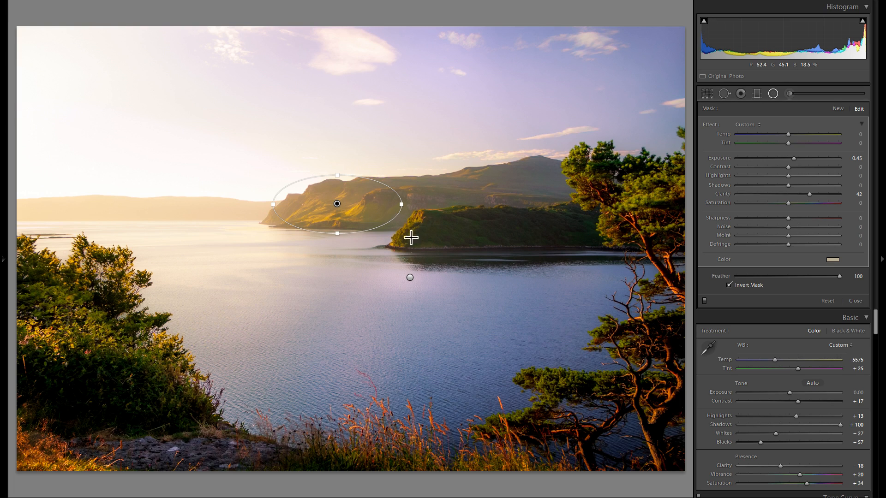
{"action": "left_click", "coordinate": [410, 278]}
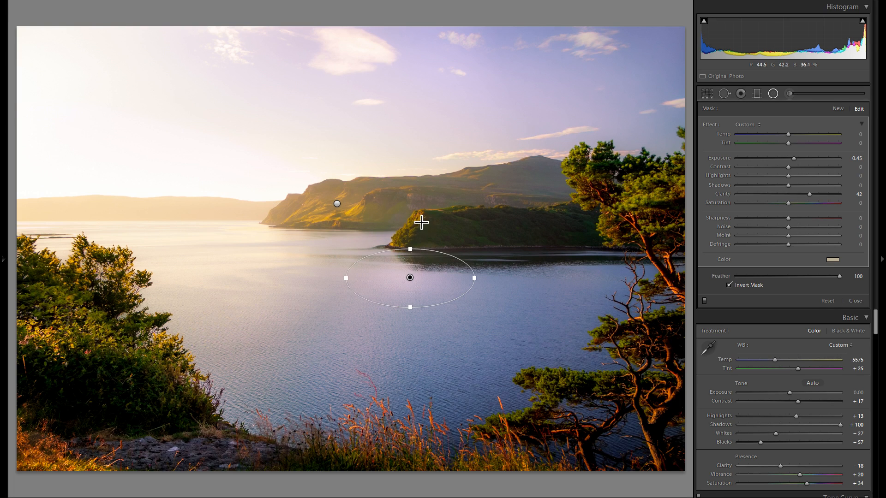
{"action": "left_click_drag", "start_coordinate": [428, 237], "coordinate": [436, 223]}
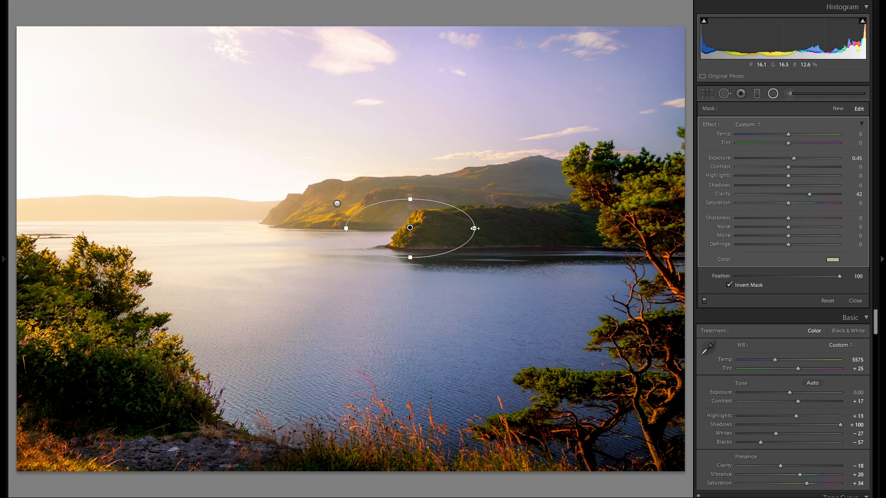
Narrow and tilt the duplicate filter to fit the headland's sunlit tip, and set its exposure to 2.01
{"action": "left_click_drag", "start_coordinate": [475, 229], "coordinate": [436, 228]}
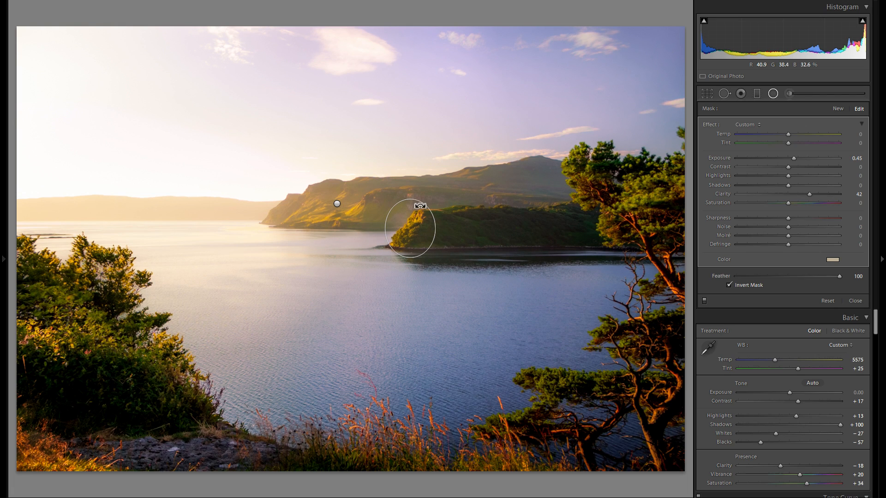
{"action": "left_click_drag", "start_coordinate": [421, 203], "coordinate": [433, 213]}
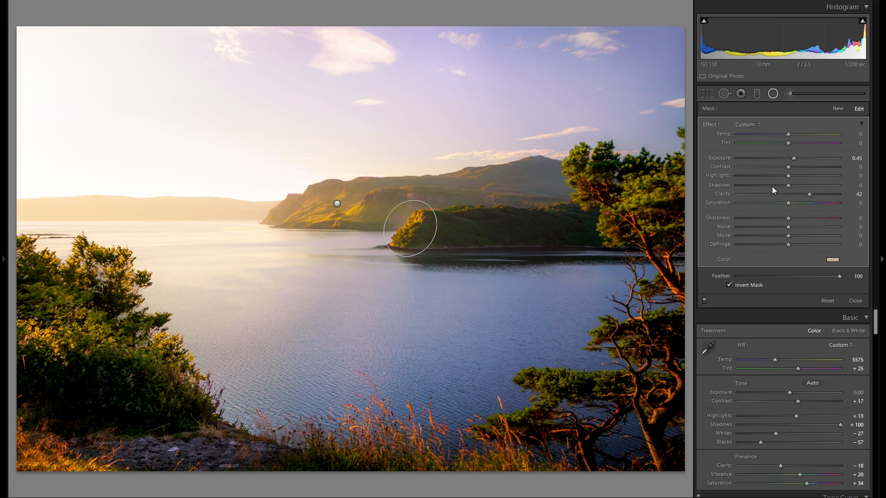
{"action": "left_click_drag", "start_coordinate": [794, 158], "coordinate": [814, 159]}
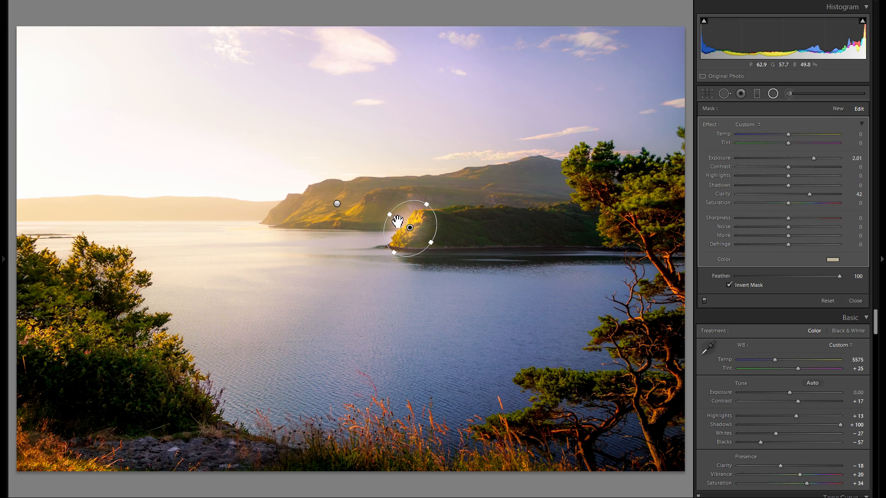
{"action": "left_click_drag", "start_coordinate": [390, 215], "coordinate": [402, 220]}
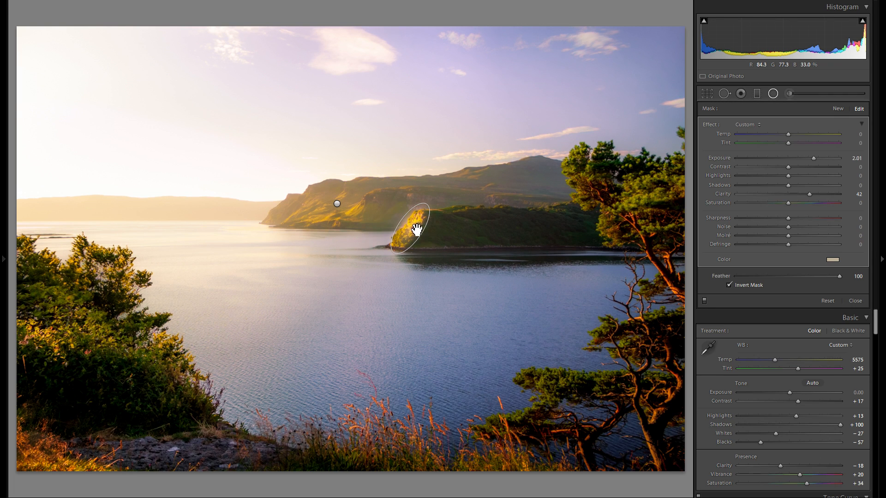
Widen the radial filter on the headland's sunlit tip, set its exposure to 0.78, and compare the photo without and with the filters
{"action": "left_click_drag", "start_coordinate": [420, 235], "coordinate": [428, 235]}
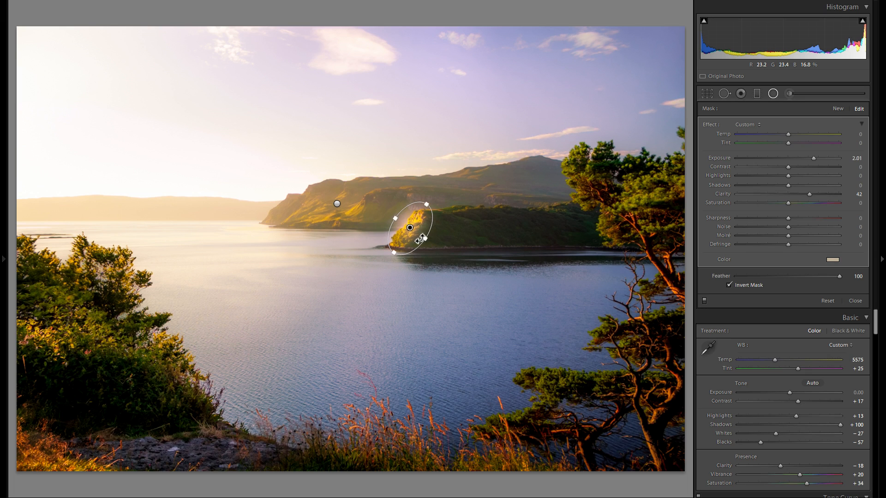
{"action": "left_click_drag", "start_coordinate": [813, 158], "coordinate": [796, 159]}
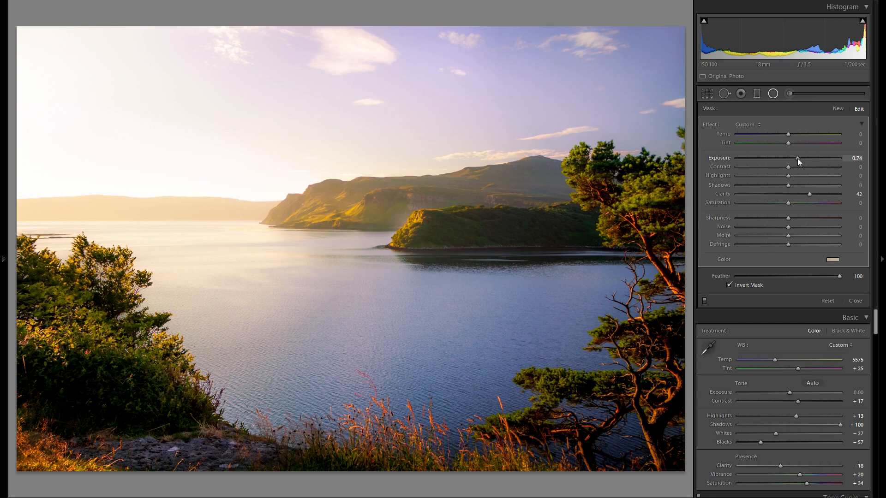
{"action": "left_click_drag", "start_coordinate": [798, 159], "coordinate": [797, 160]}
{"action": "left_click", "coordinate": [705, 300]}
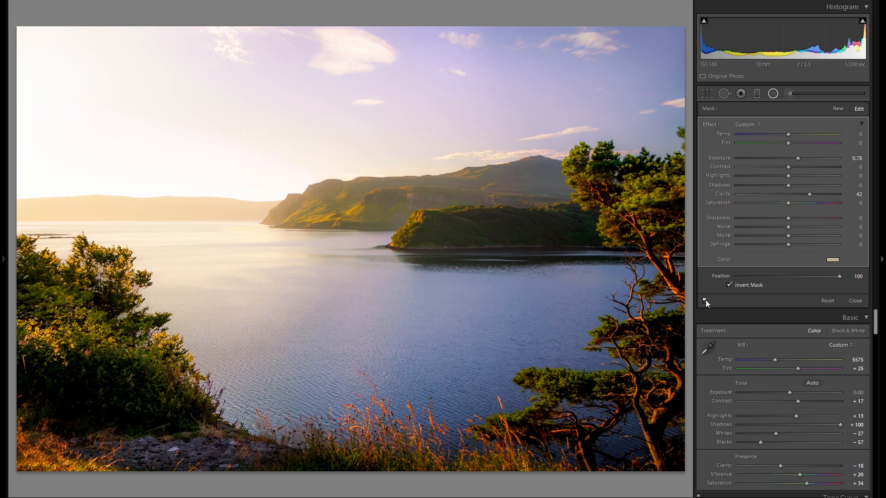
{"action": "left_click", "coordinate": [705, 300]}
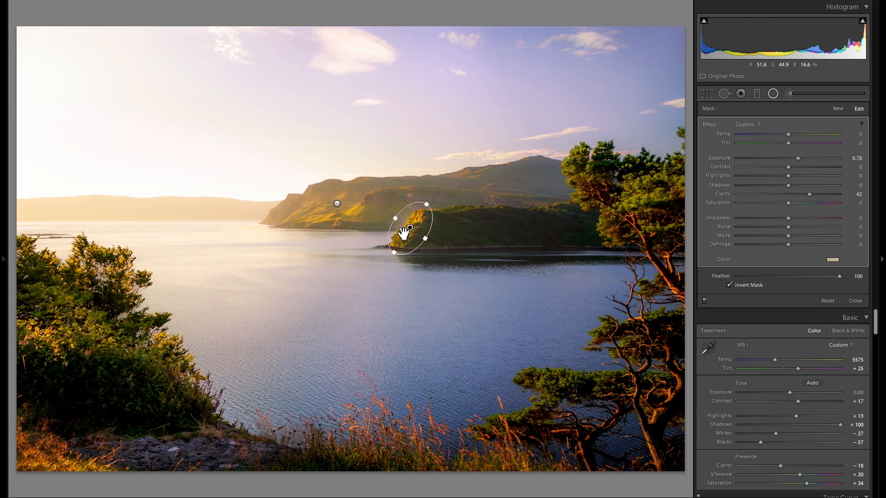
Duplicate the headland filter onto the far hillside just above the headland's tip, with exposure 0.49 and a tint of hue 36, saturation 7
{"action": "right_click", "coordinate": [410, 228]}
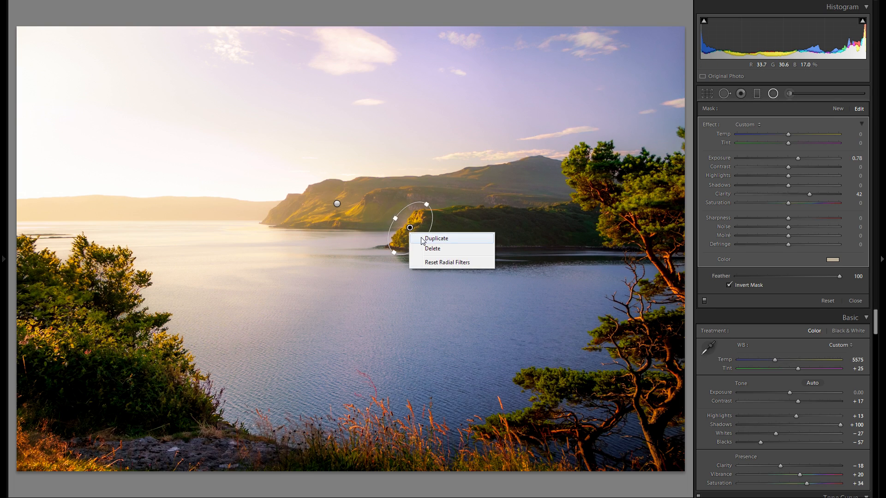
{"action": "left_click", "coordinate": [422, 238]}
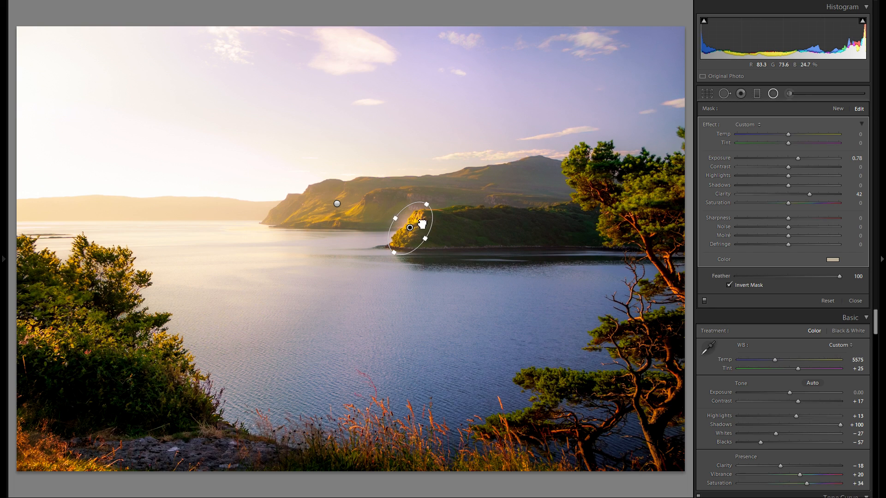
{"action": "left_click_drag", "start_coordinate": [441, 199], "coordinate": [423, 193]}
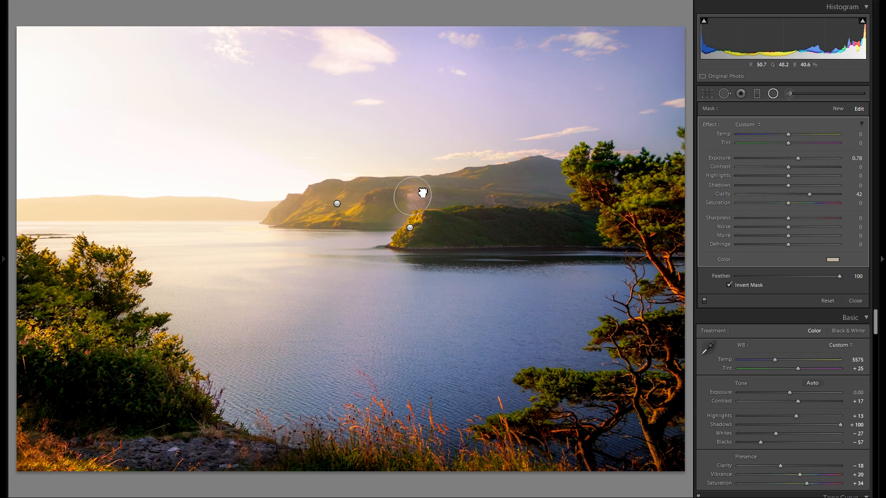
{"action": "left_click", "coordinate": [832, 259]}
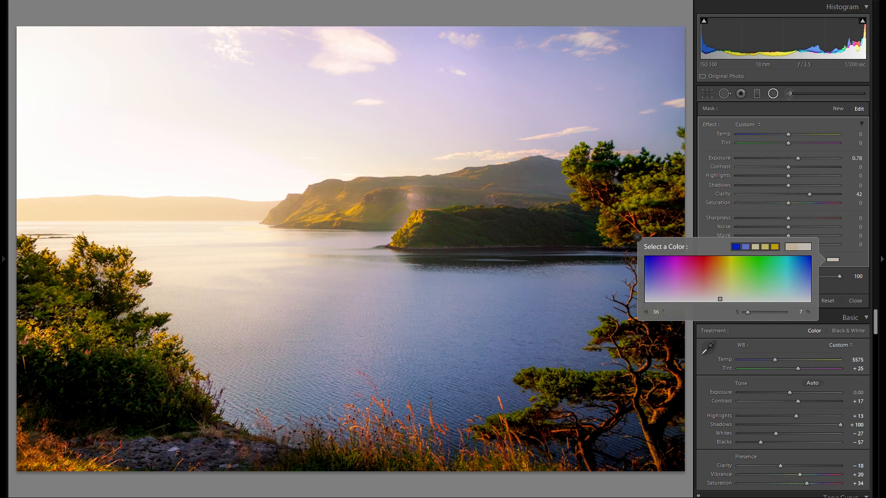
{"action": "left_click", "coordinate": [722, 215]}
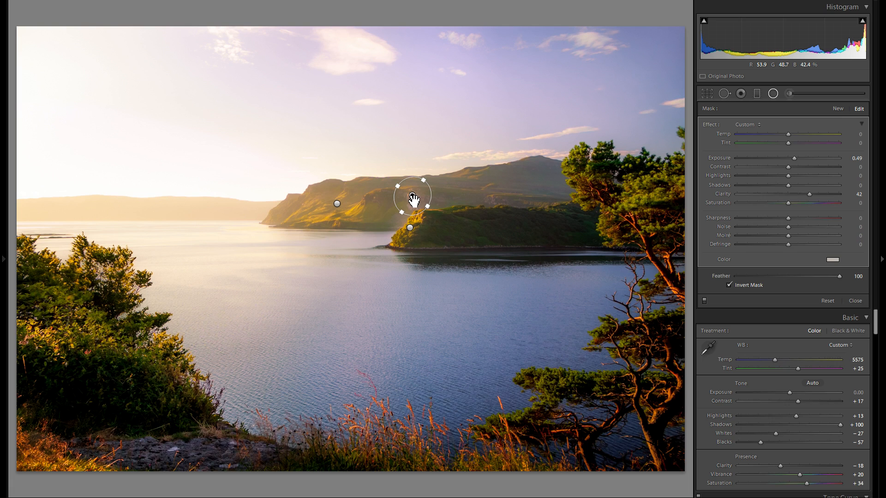
Duplicate the hillside filter farther right along the far hill, and set the copy's clarity to 19 and exposure to 0.16
{"action": "right_click", "coordinate": [412, 197]}
{"action": "left_click", "coordinate": [443, 208]}
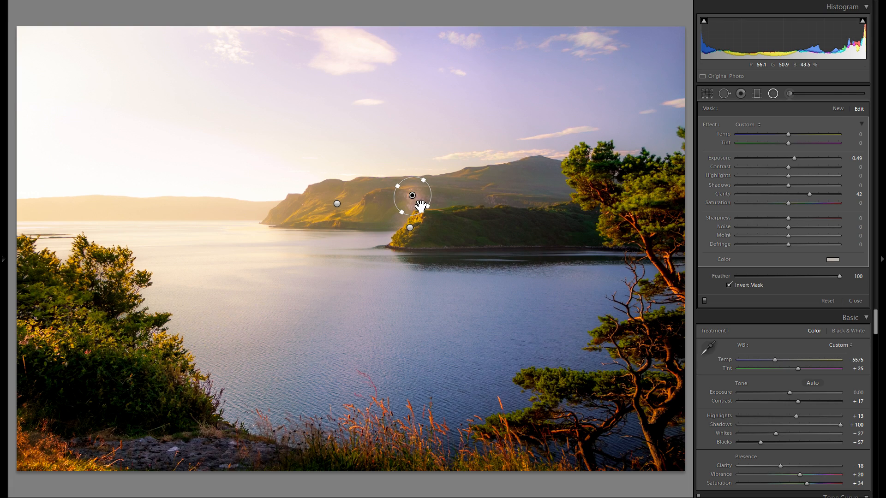
{"action": "left_click_drag", "start_coordinate": [421, 206], "coordinate": [498, 203]}
{"action": "right_click", "coordinate": [495, 198]}
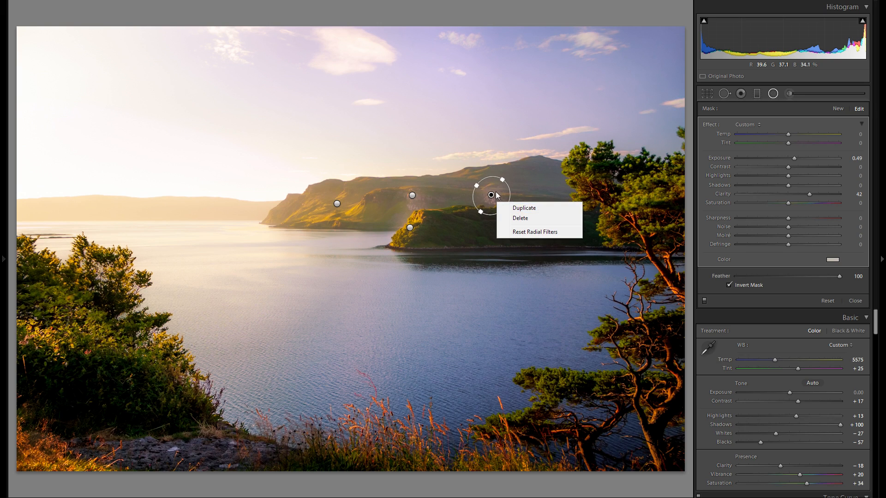
{"action": "left_click", "coordinate": [496, 196]}
{"action": "left_click_drag", "start_coordinate": [809, 194], "coordinate": [798, 195]}
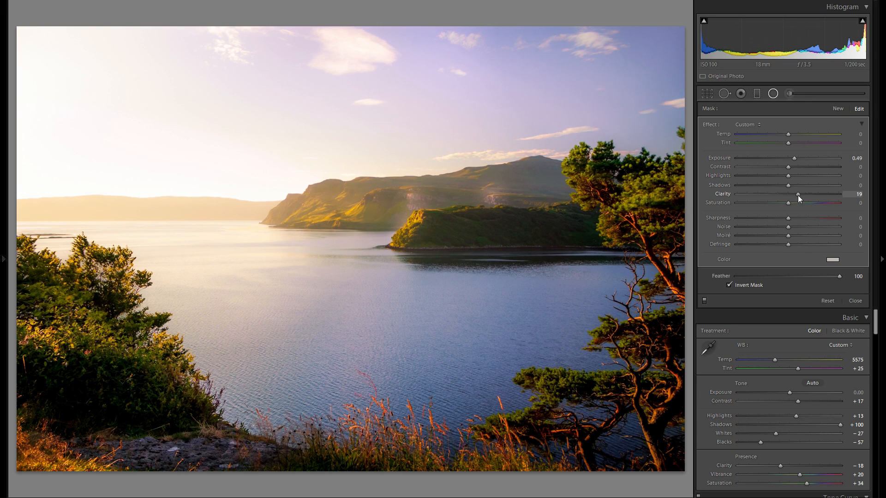
{"action": "left_click_drag", "start_coordinate": [793, 157], "coordinate": [788, 156]}
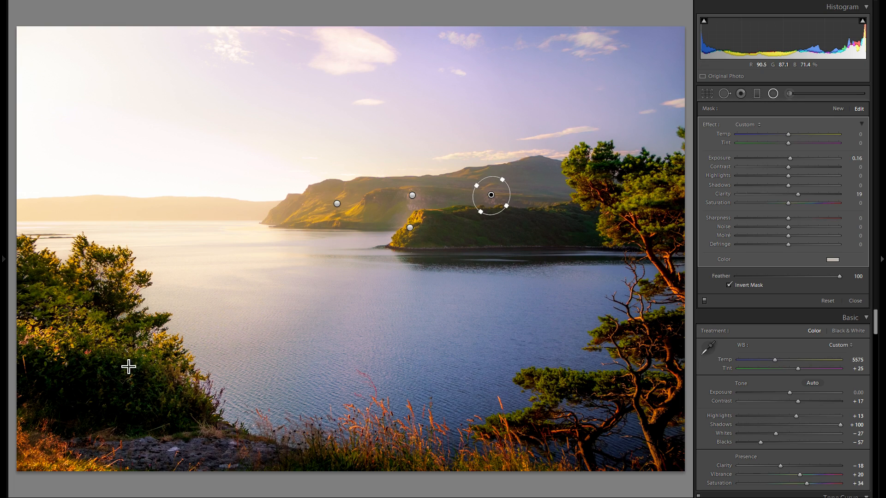
Duplicate the right hillside filter and place the copy over the sunlit leaves at the left edge of the foreground bush
{"action": "right_click", "coordinate": [502, 194]}
{"action": "left_click", "coordinate": [515, 202]}
{"action": "left_click_drag", "start_coordinate": [502, 193], "coordinate": [90, 364]}
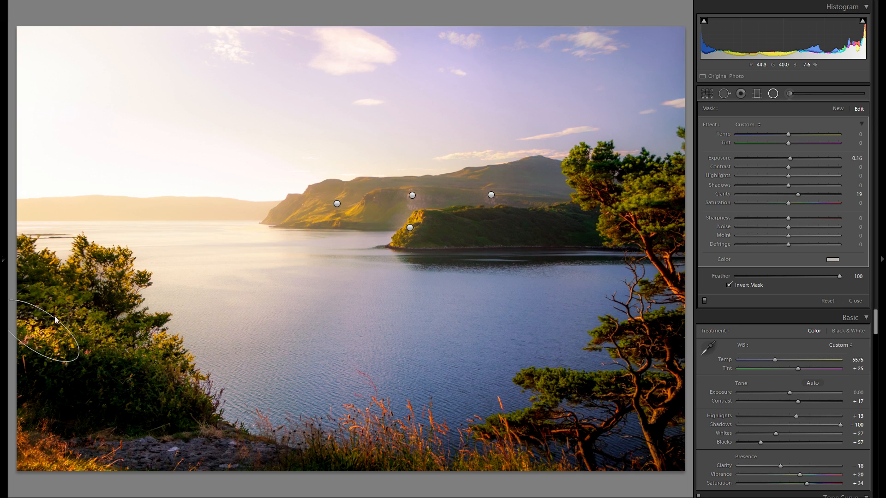
{"action": "left_click_drag", "start_coordinate": [50, 310], "coordinate": [54, 335]}
Duplicate the bush filter and place the copy over the orange grass in the photo's lower-left corner
{"action": "right_click", "coordinate": [72, 344]}
{"action": "left_click", "coordinate": [72, 348]}
{"action": "left_click_drag", "start_coordinate": [68, 360], "coordinate": [84, 475]}
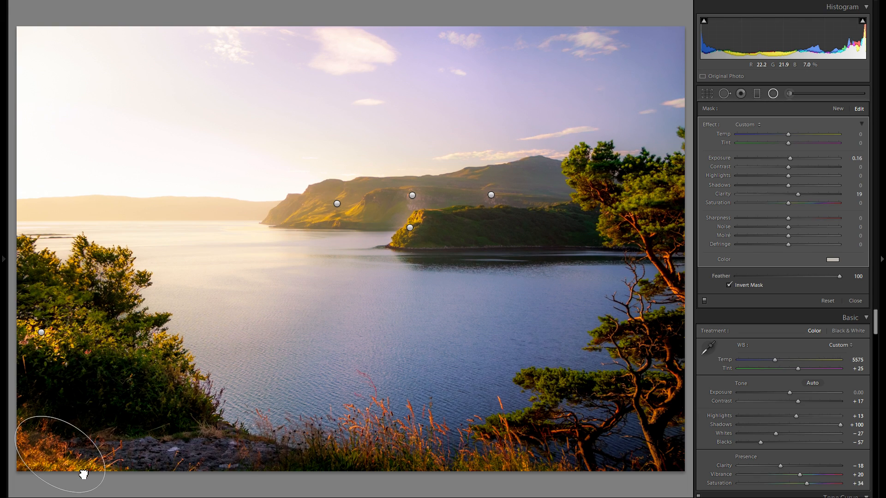
Duplicate the corner filter onto the tall grass at bottom center, with exposure 0.31 and a warm tint of hue 37, saturation 23
{"action": "right_click", "coordinate": [84, 467]}
{"action": "left_click", "coordinate": [85, 469]}
{"action": "left_click_drag", "start_coordinate": [84, 467], "coordinate": [399, 451]}
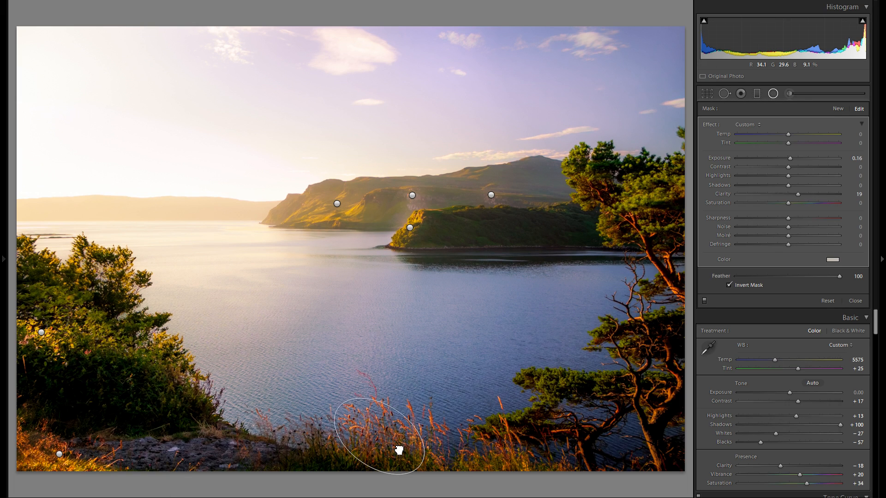
{"action": "left_click", "coordinate": [791, 158]}
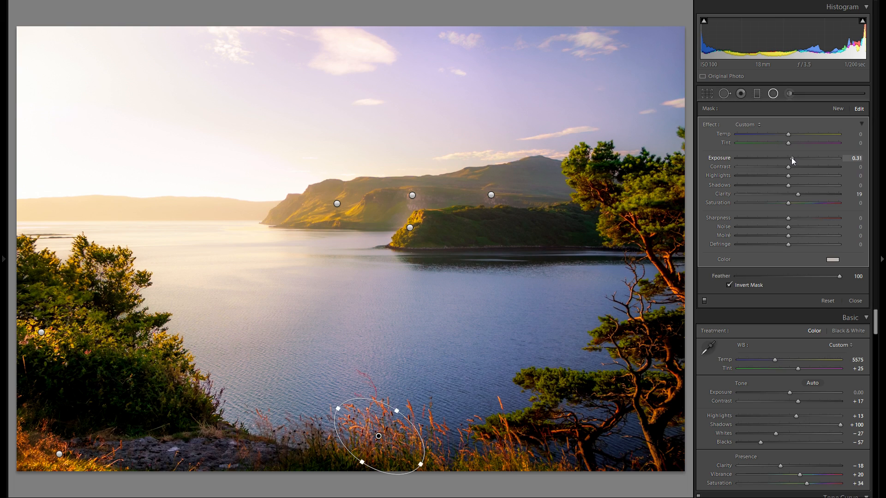
{"action": "left_click", "coordinate": [834, 260]}
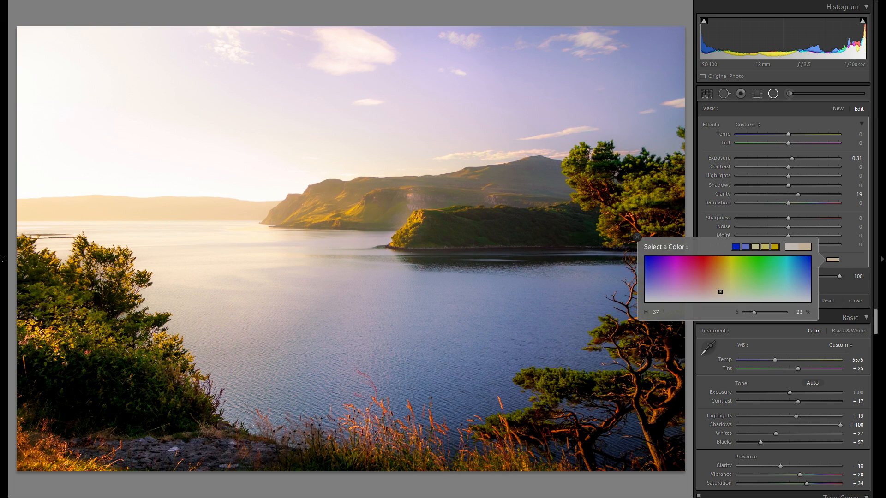
{"action": "left_click", "coordinate": [637, 237]}
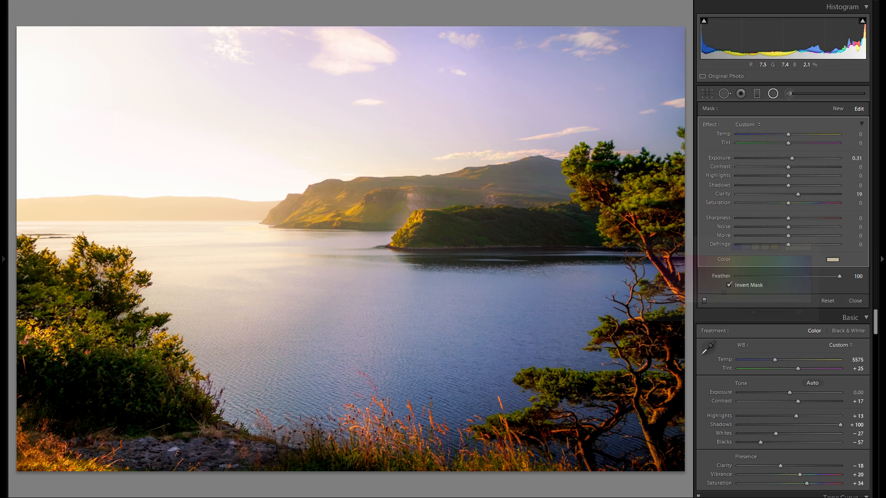
Duplicate the tall-grass filter and place the copy over the grass beside the lowest pine branch
{"action": "right_click", "coordinate": [399, 449]}
{"action": "key", "text": "Escape"}
{"action": "left_click_drag", "start_coordinate": [497, 462], "coordinate": [512, 460]}
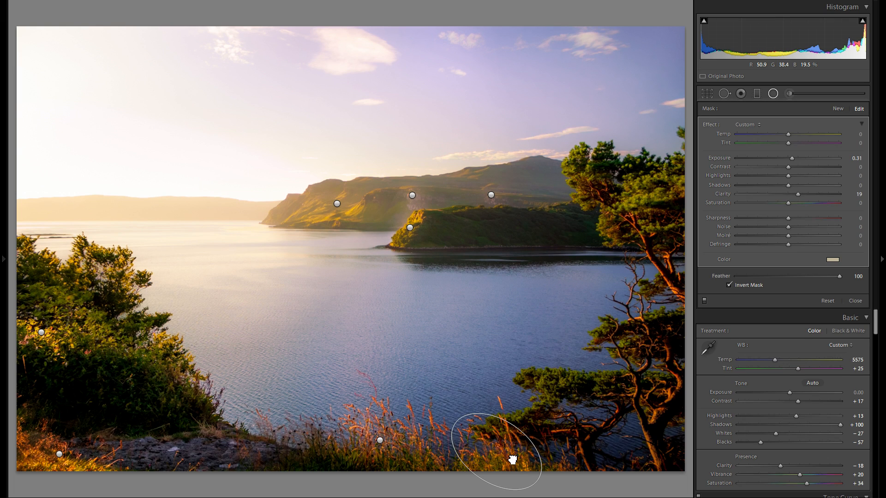
Duplicate the grass filter onto the left end of the low pine branch, fit it to the foliage, and set its exposure to 0.56
{"action": "right_click", "coordinate": [533, 459]}
{"action": "left_click", "coordinate": [540, 466]}
{"action": "left_click_drag", "start_coordinate": [514, 458], "coordinate": [571, 388]}
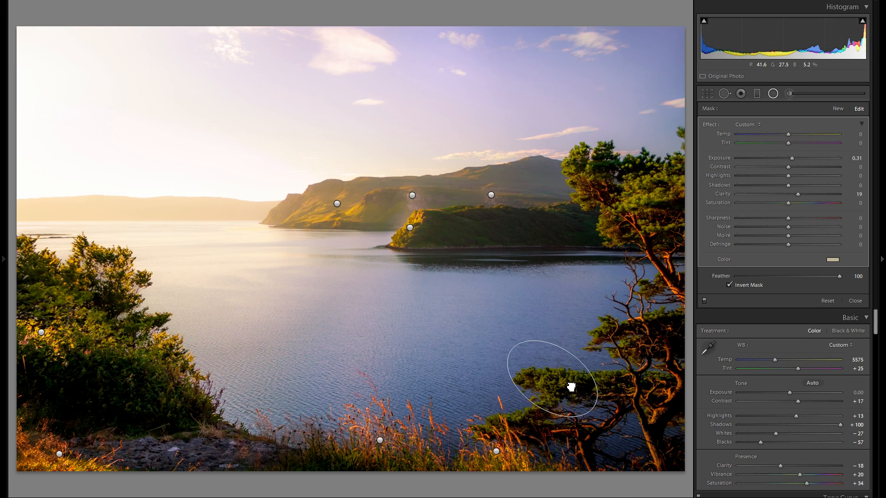
{"action": "left_click_drag", "start_coordinate": [506, 393], "coordinate": [571, 397]}
{"action": "mouse_move", "coordinate": [588, 421]}
{"action": "left_click_drag", "start_coordinate": [589, 409], "coordinate": [581, 402]}
{"action": "left_click_drag", "start_coordinate": [570, 363], "coordinate": [564, 369]}
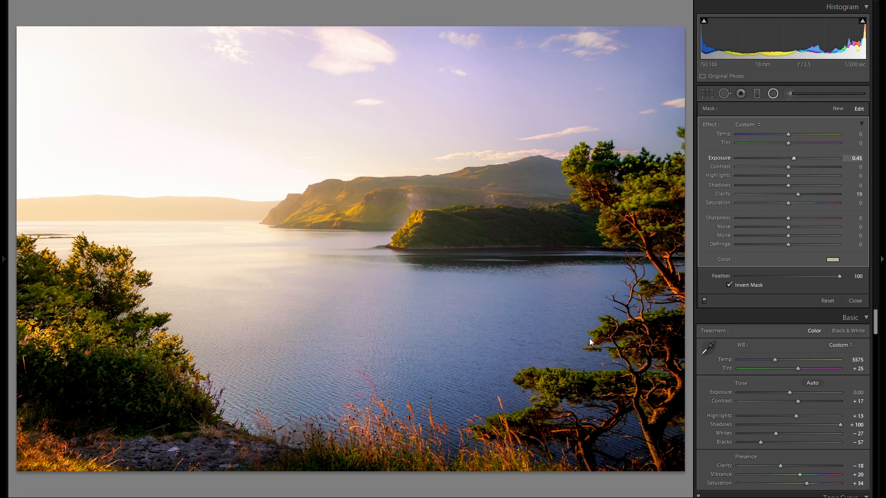
{"action": "left_click_drag", "start_coordinate": [794, 159], "coordinate": [796, 159]}
Duplicate the low-branch filter and place the copy over the pine's middle branch
{"action": "right_click", "coordinate": [557, 387]}
{"action": "left_click", "coordinate": [570, 393]}
{"action": "left_click_drag", "start_coordinate": [551, 383], "coordinate": [632, 336]}
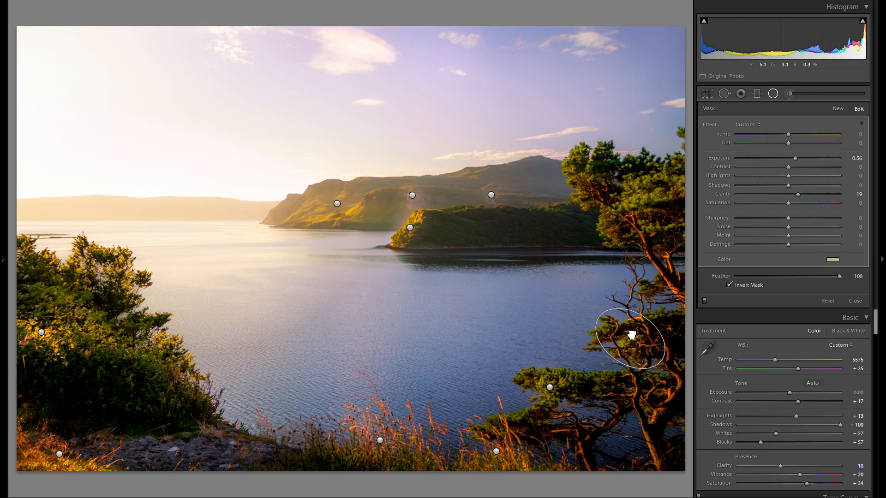
Duplicate the pine filter twice, placing one copy over the right side of the tree's crown and one over its left side
{"action": "right_click", "coordinate": [630, 333]}
{"action": "left_click", "coordinate": [648, 335]}
{"action": "left_click_drag", "start_coordinate": [622, 331], "coordinate": [638, 199]}
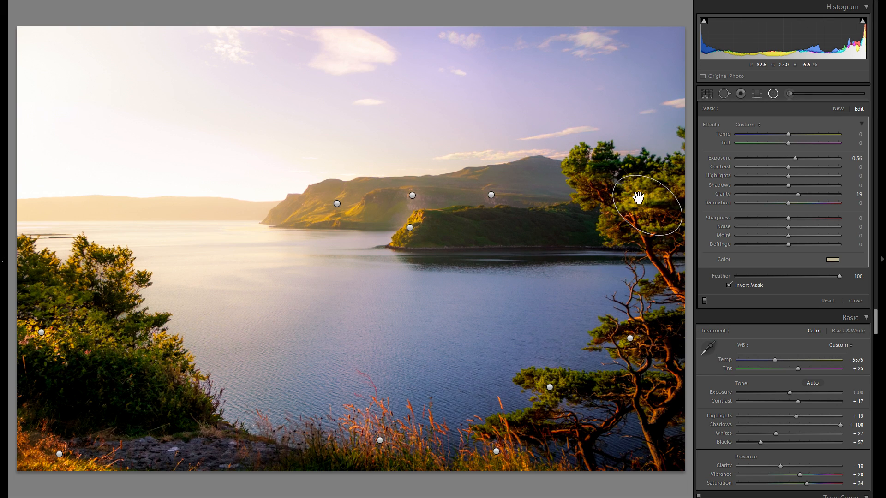
{"action": "right_click", "coordinate": [643, 196]}
{"action": "left_click", "coordinate": [657, 203]}
{"action": "left_click_drag", "start_coordinate": [606, 175], "coordinate": [591, 174]}
Duplicate the crown filter twice, placing one copy near the trunk on the low branch and one over the lowest branch above the grass
{"action": "right_click", "coordinate": [583, 170]}
{"action": "left_click", "coordinate": [614, 175]}
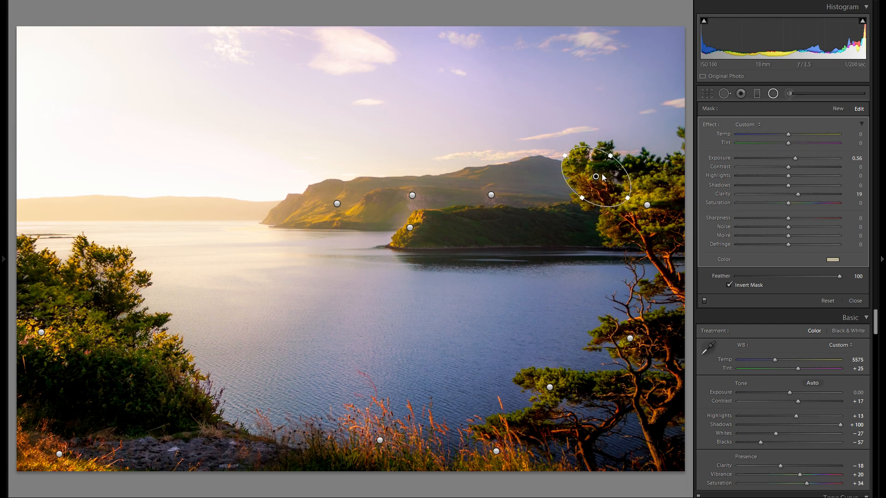
{"action": "left_click_drag", "start_coordinate": [613, 188], "coordinate": [634, 342]}
{"action": "mouse_move", "coordinate": [620, 386]}
{"action": "left_mouse_down"}
{"action": "mouse_move", "coordinate": [601, 395]}
{"action": "mouse_move", "coordinate": [622, 397]}
{"action": "left_mouse_up"}
{"action": "right_click", "coordinate": [621, 396]}
{"action": "left_click", "coordinate": [642, 400]}
{"action": "left_click_drag", "start_coordinate": [627, 393], "coordinate": [540, 432]}
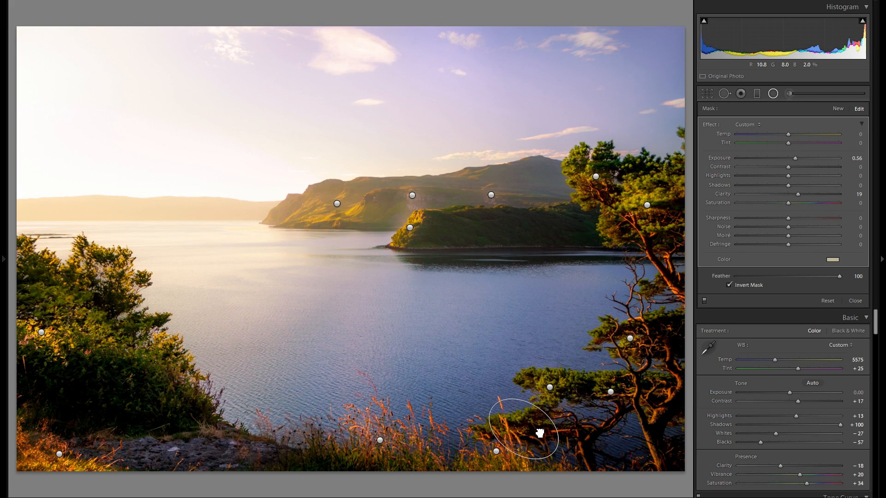
Try a duplicate of the lowest-branch filter over the middle of the dark headland, with exposure 0.85 and clarity 18
{"action": "right_click", "coordinate": [544, 432]}
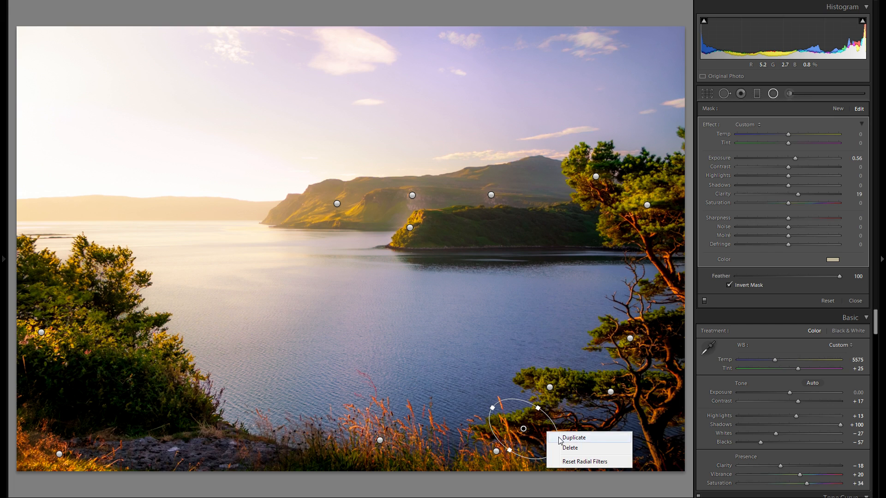
{"action": "left_click", "coordinate": [559, 438]}
{"action": "left_click_drag", "start_coordinate": [534, 434], "coordinate": [505, 235]}
{"action": "left_click_drag", "start_coordinate": [790, 157], "coordinate": [799, 159]}
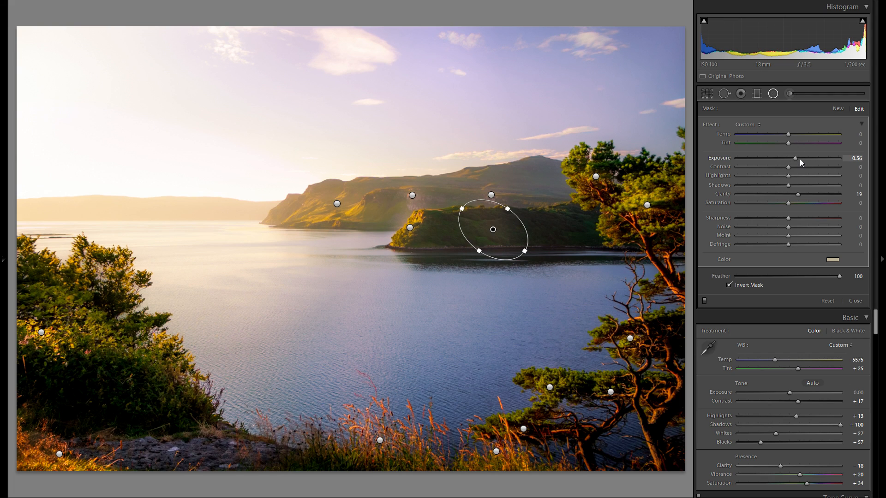
{"action": "left_click_drag", "start_coordinate": [798, 194], "coordinate": [821, 194]}
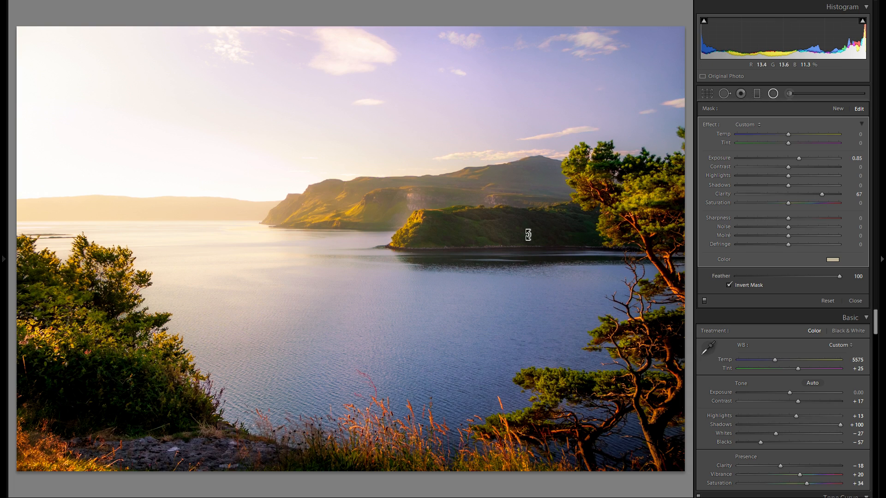
{"action": "left_click_drag", "start_coordinate": [793, 197], "coordinate": [796, 194]}
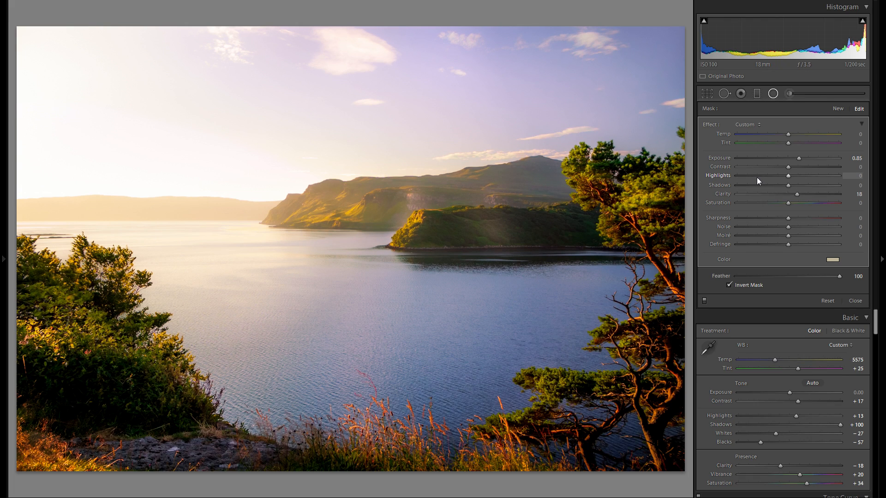
Try an exposure of 0.20 on the dark headland's middle filter, and delete that filter
{"action": "right_click", "coordinate": [506, 235]}
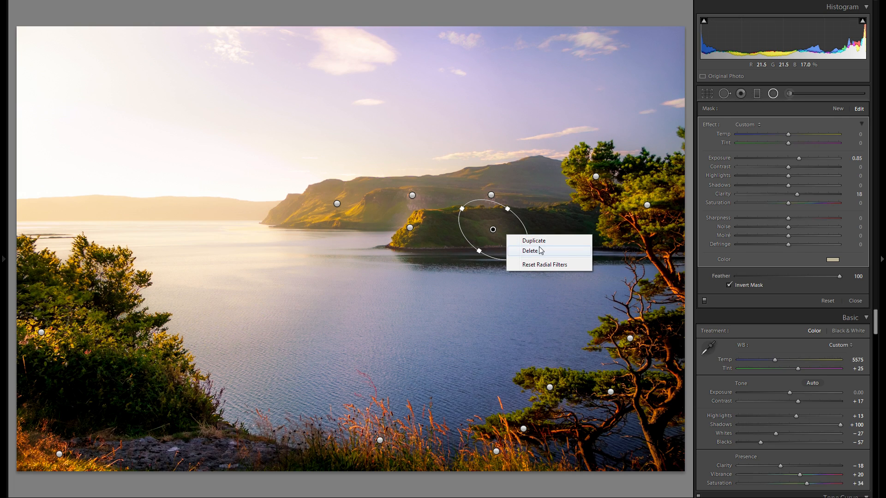
{"action": "double_click", "coordinate": [797, 160]}
{"action": "left_click_drag", "start_coordinate": [790, 158], "coordinate": [790, 158]}
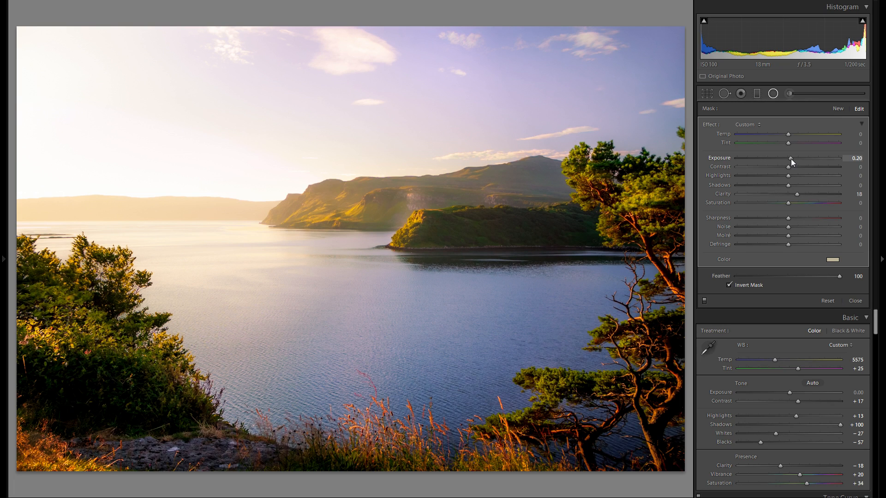
{"action": "right_click", "coordinate": [502, 231]}
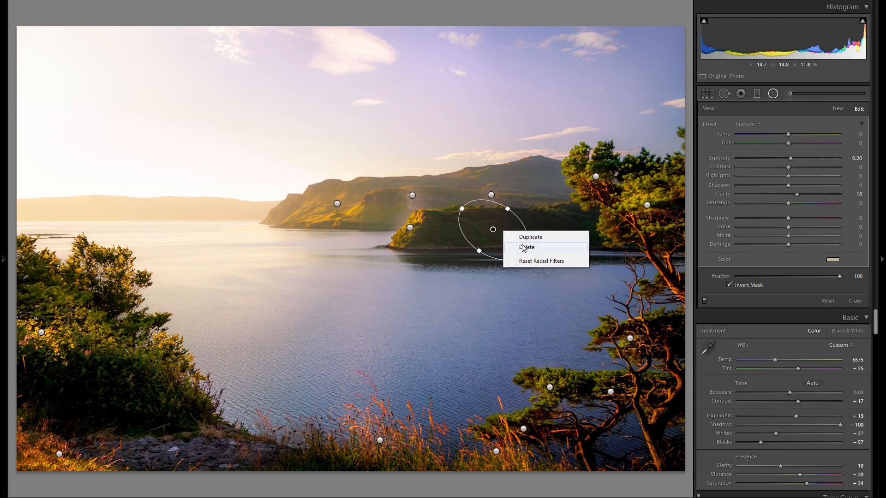
{"action": "left_click", "coordinate": [526, 247]}
Draw a new radial filter over the upper foliage of the left foreground bush and set its exposure to 0.42
{"action": "left_click_drag", "start_coordinate": [111, 329], "coordinate": [141, 307]}
{"action": "left_click_drag", "start_coordinate": [789, 157], "coordinate": [791, 158]}
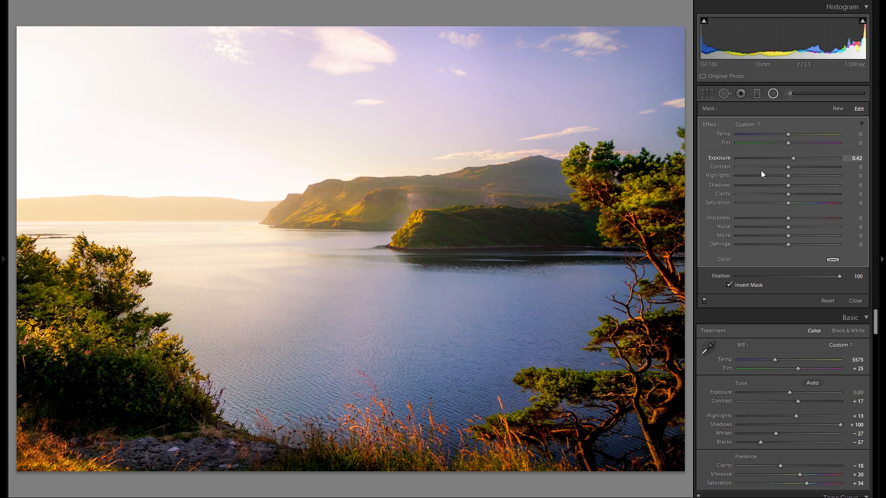
Duplicate the upper bush filter and place the copy over the lower foliage nearest the water
{"action": "right_click", "coordinate": [74, 295]}
{"action": "left_click", "coordinate": [82, 299]}
{"action": "left_click_drag", "start_coordinate": [110, 303], "coordinate": [197, 384]}
Duplicate the lower bush filter twice, placing one copy over the pine's low branch and one over its middle foliage
{"action": "right_click", "coordinate": [179, 376]}
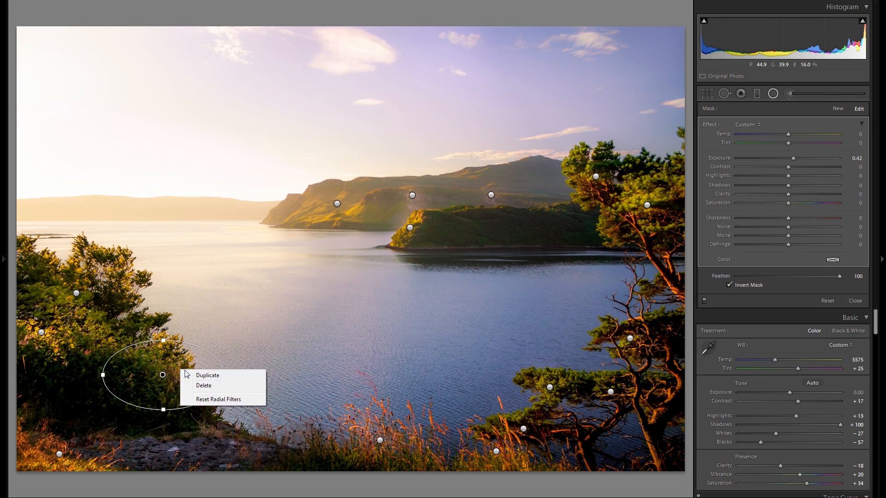
{"action": "left_click", "coordinate": [190, 373]}
{"action": "left_click_drag", "start_coordinate": [190, 380], "coordinate": [309, 402]}
{"action": "left_click_drag", "start_coordinate": [479, 439], "coordinate": [578, 396]}
{"action": "right_click", "coordinate": [588, 394]}
{"action": "left_click", "coordinate": [597, 400]}
{"action": "left_click_drag", "start_coordinate": [579, 396], "coordinate": [652, 344]}
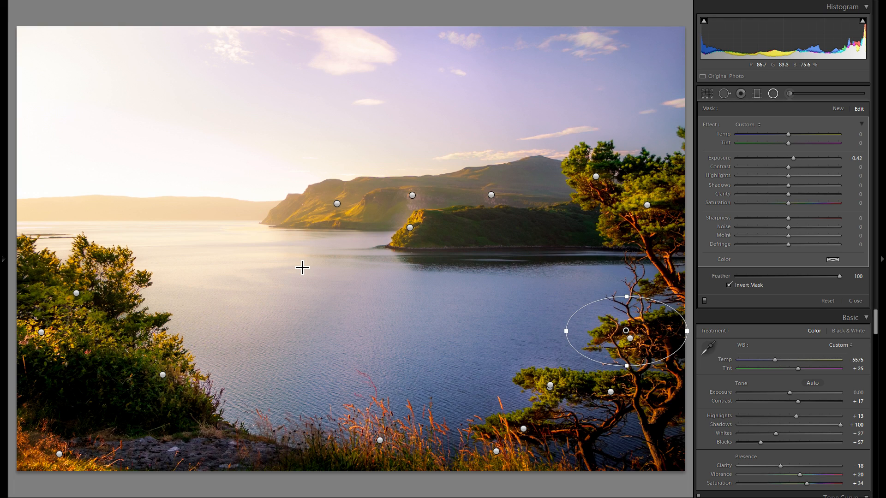
Draw a wide elliptical radial filter over the middle of the bay's water and set its exposure to 0.23
{"action": "mouse_move", "coordinate": [293, 304]}
{"action": "left_mouse_down"}
{"action": "mouse_move", "coordinate": [414, 318]}
{"action": "mouse_move", "coordinate": [415, 327]}
{"action": "left_mouse_up"}
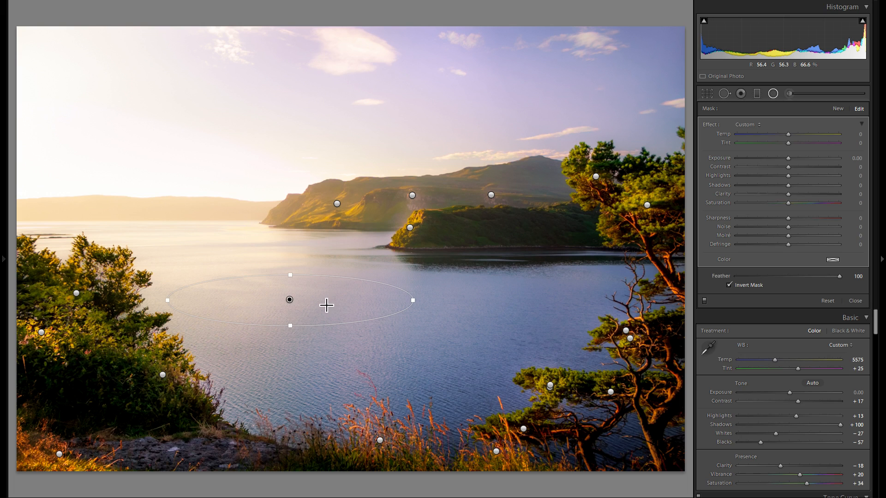
{"action": "left_click_drag", "start_coordinate": [303, 298], "coordinate": [287, 248]}
{"action": "left_click_drag", "start_coordinate": [378, 293], "coordinate": [391, 297]}
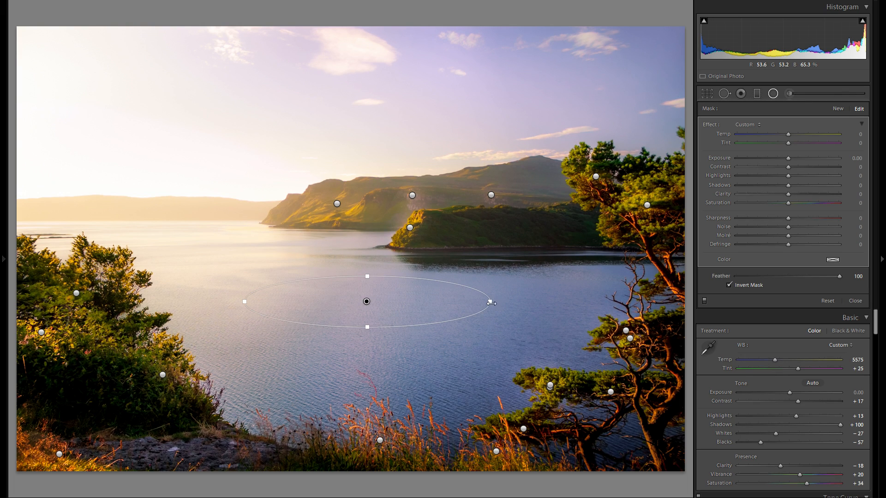
{"action": "left_click_drag", "start_coordinate": [554, 306], "coordinate": [553, 303]}
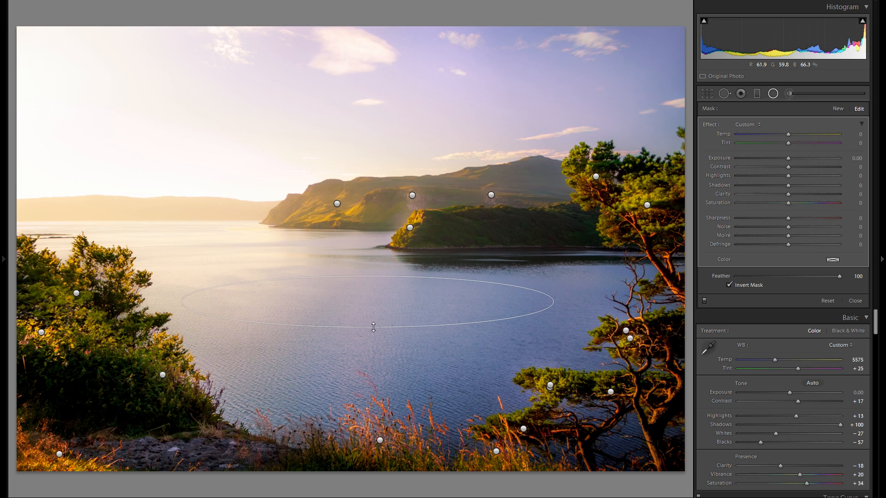
{"action": "left_click_drag", "start_coordinate": [367, 327], "coordinate": [370, 334]}
{"action": "left_click_drag", "start_coordinate": [449, 311], "coordinate": [478, 307]}
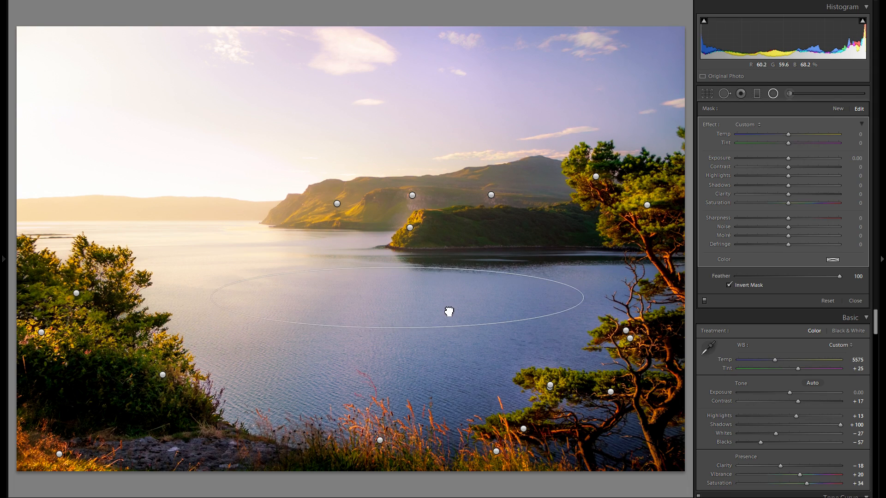
{"action": "left_click_drag", "start_coordinate": [788, 157], "coordinate": [789, 156]}
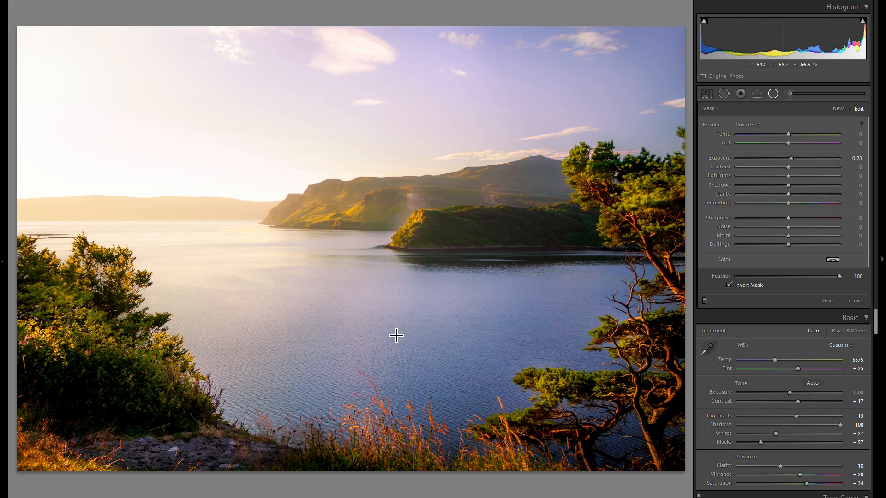
{"action": "left_click_drag", "start_coordinate": [397, 328], "coordinate": [398, 343]}
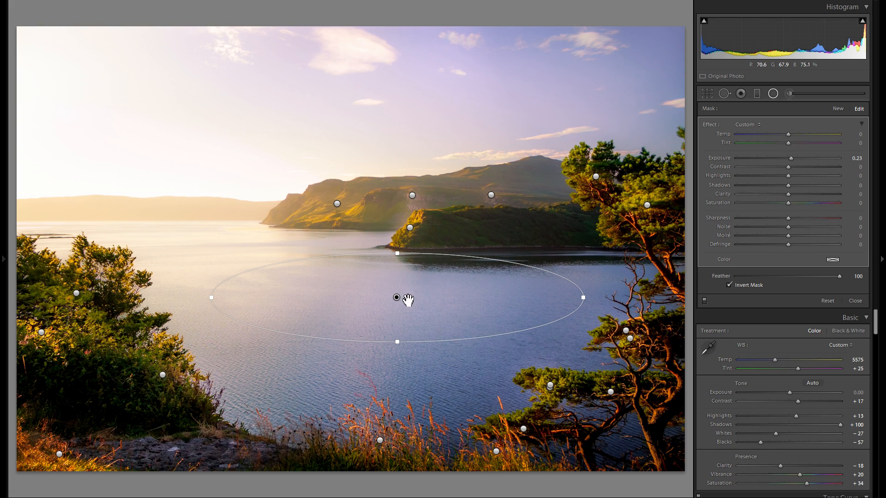
Duplicate the water filter onto the foreground rocks, narrow it, and set its exposure to 0.31 and clarity to 31
{"action": "right_click", "coordinate": [412, 299]}
{"action": "left_click", "coordinate": [439, 306]}
{"action": "left_click_drag", "start_coordinate": [438, 314], "coordinate": [305, 452]}
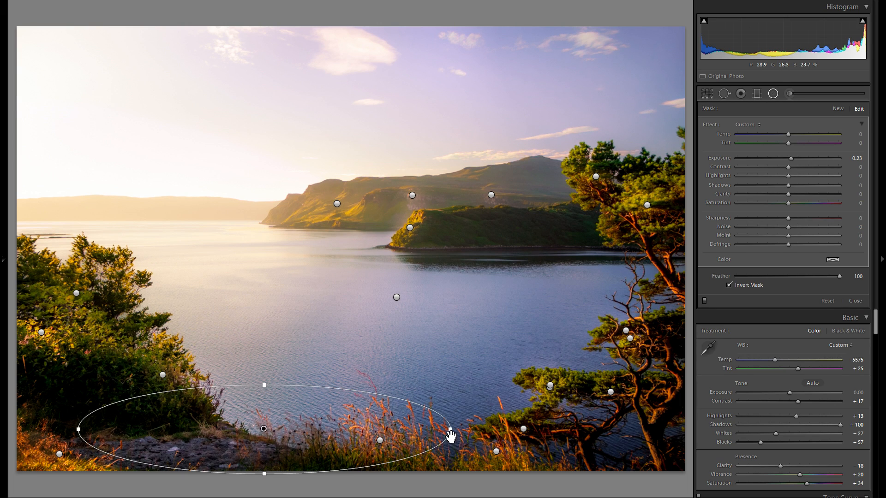
{"action": "left_click_drag", "start_coordinate": [454, 430], "coordinate": [328, 430]}
{"action": "left_click_drag", "start_coordinate": [263, 429], "coordinate": [246, 437]}
{"action": "left_click_drag", "start_coordinate": [788, 194], "coordinate": [804, 195]}
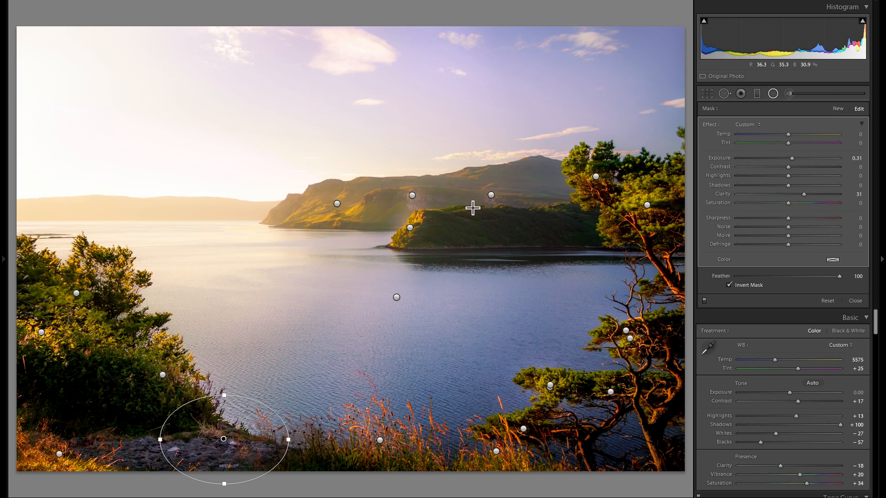
Compare the photo with and without the radial filters, and inspect the hillside filter just above the headland's tip
{"action": "left_click", "coordinate": [704, 300]}
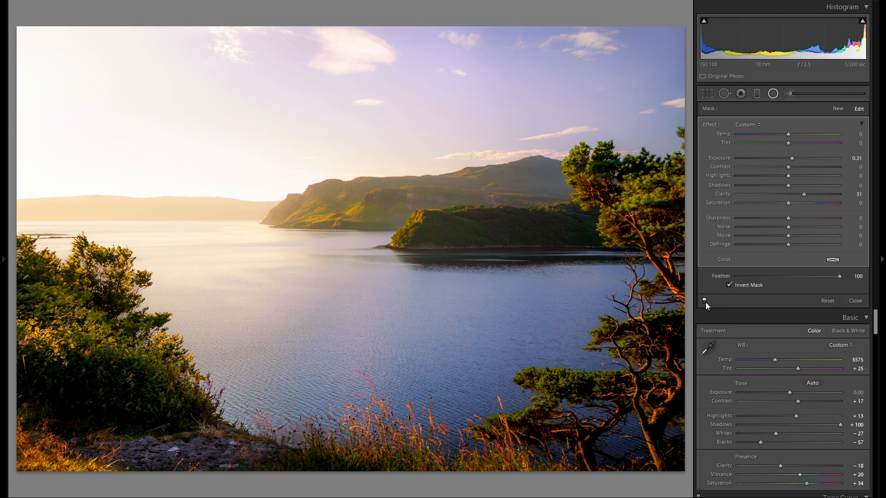
{"action": "left_click", "coordinate": [704, 301]}
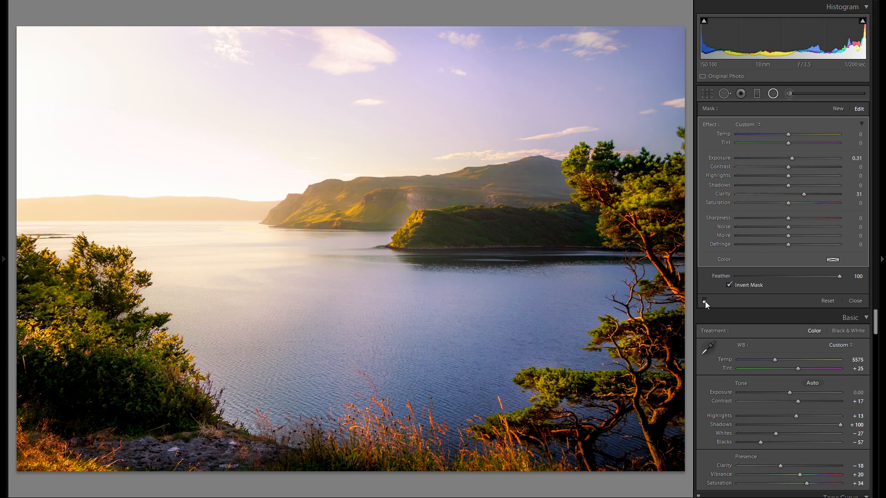
{"action": "left_click", "coordinate": [705, 301]}
{"action": "left_click", "coordinate": [705, 301]}
{"action": "key", "text": "h"}
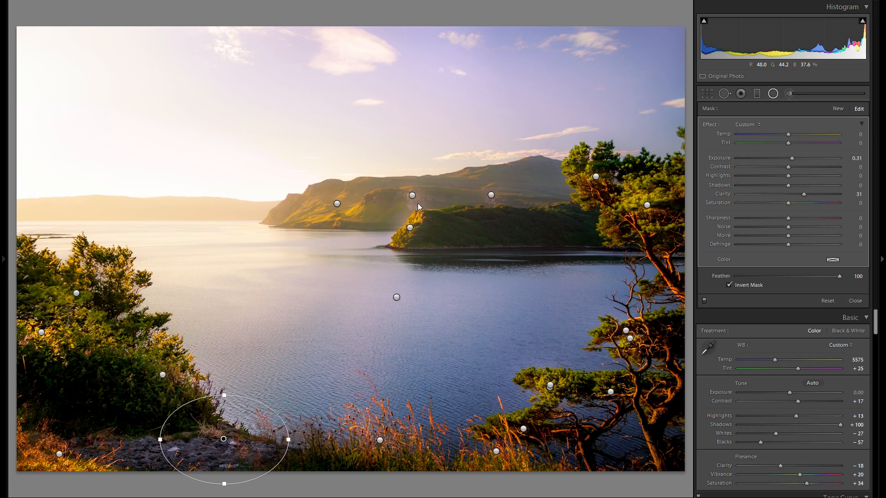
{"action": "left_click", "coordinate": [412, 195]}
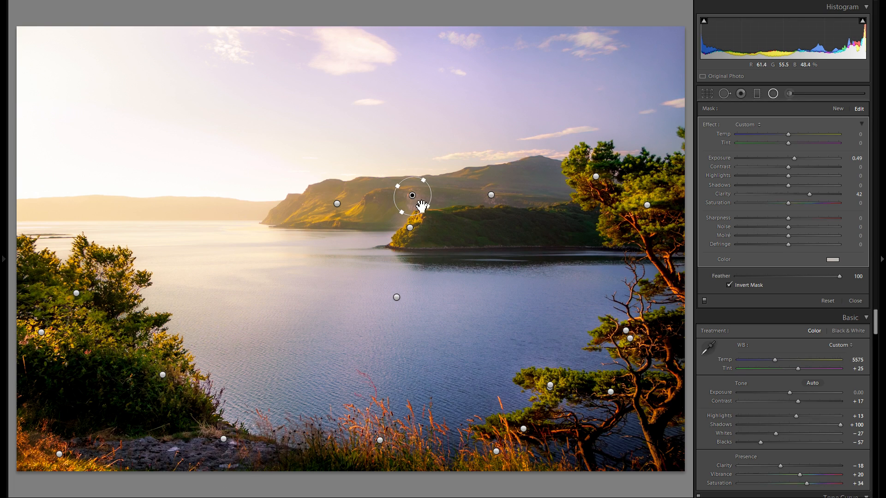
{"action": "key", "text": "h"}
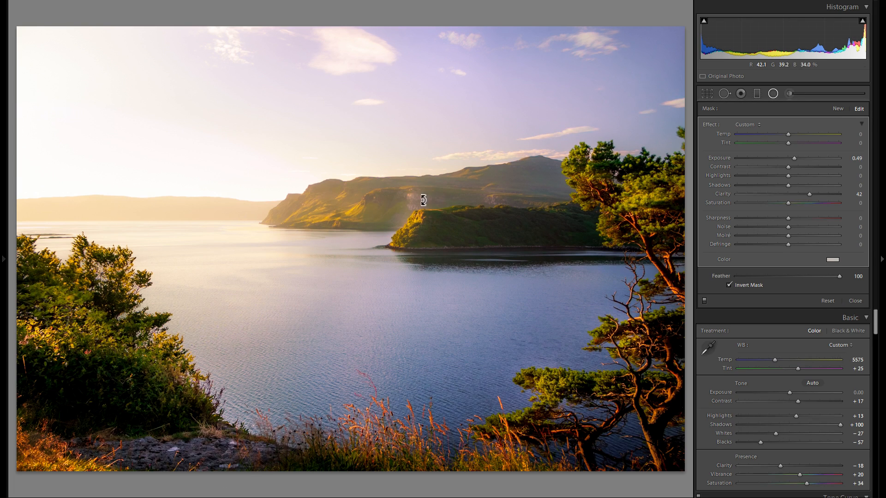
{"action": "key", "text": "h"}
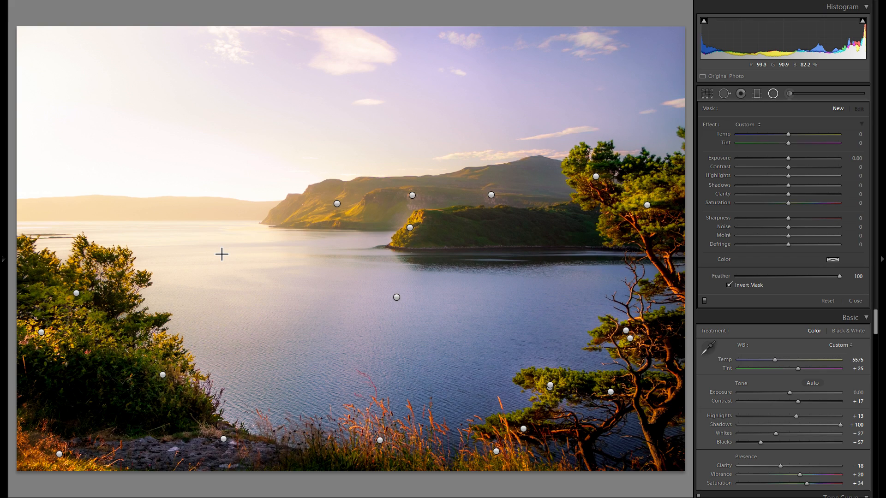
Draw a new radial filter over the bright water below the distant cliffs and set its exposure to -0.45
{"action": "mouse_move", "coordinate": [217, 253]}
{"action": "left_mouse_down"}
{"action": "mouse_move", "coordinate": [298, 271]}
{"action": "mouse_move", "coordinate": [323, 287]}
{"action": "left_mouse_up"}
{"action": "left_click_drag", "start_coordinate": [242, 259], "coordinate": [274, 268]}
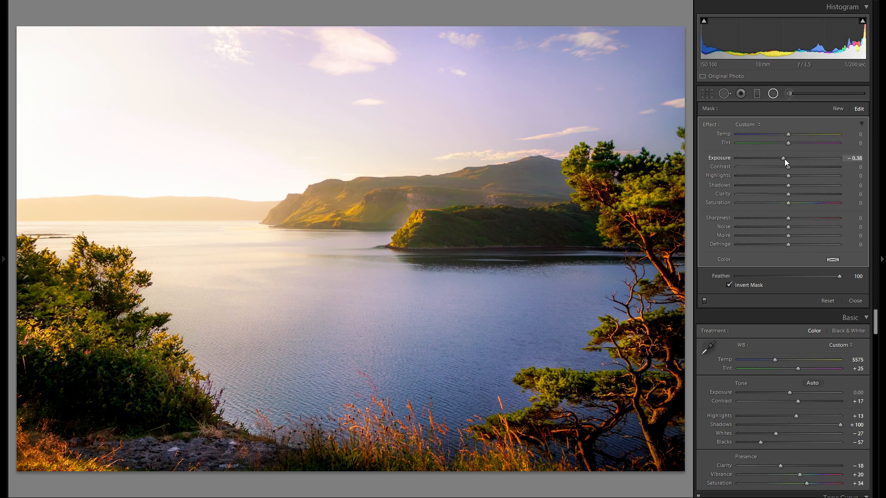
{"action": "left_click", "coordinate": [807, 168]}
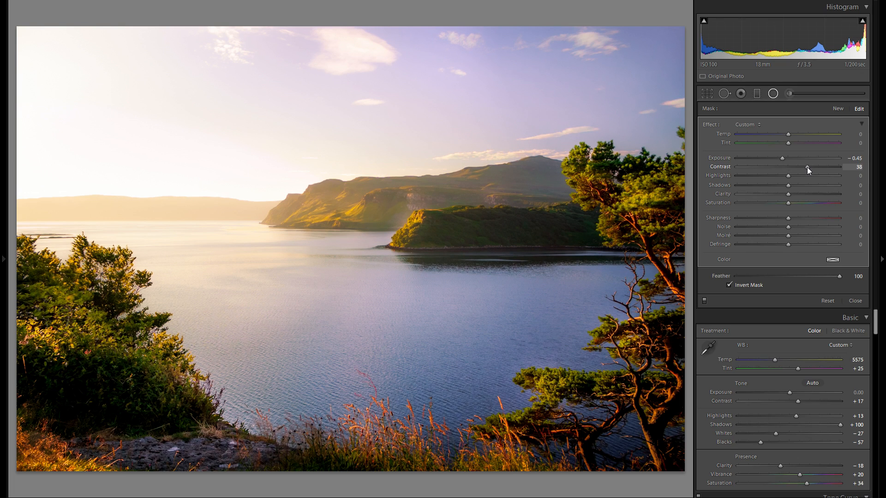
{"action": "double_click", "coordinate": [721, 168]}
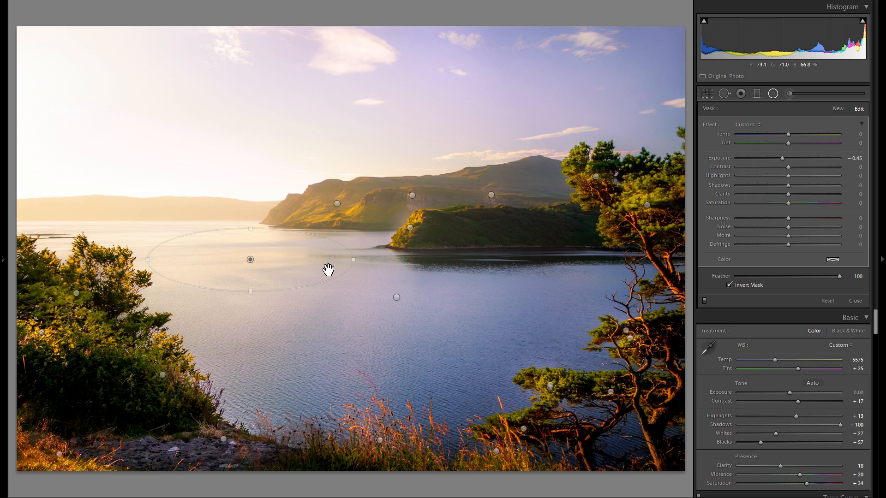
Narrow and slightly flatten the darkening filter, and move it over the outer left edge of the bush
{"action": "left_click_drag", "start_coordinate": [354, 259], "coordinate": [311, 259]}
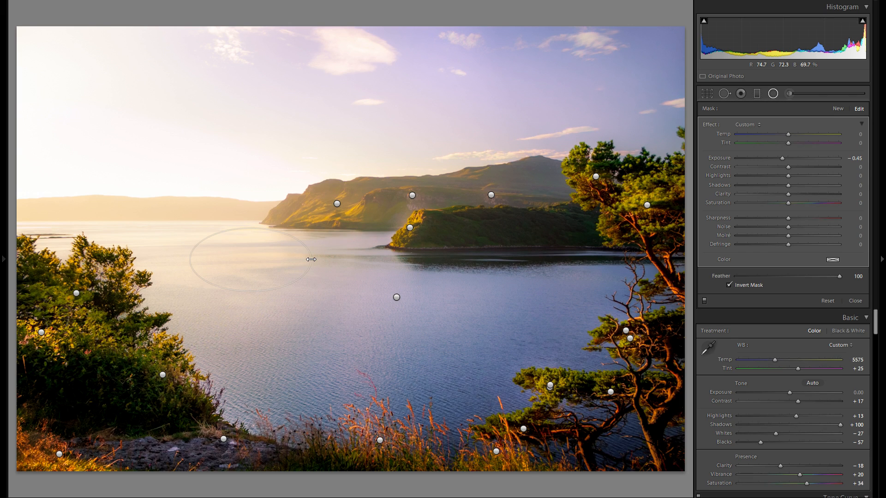
{"action": "left_click_drag", "start_coordinate": [250, 228], "coordinate": [250, 234]}
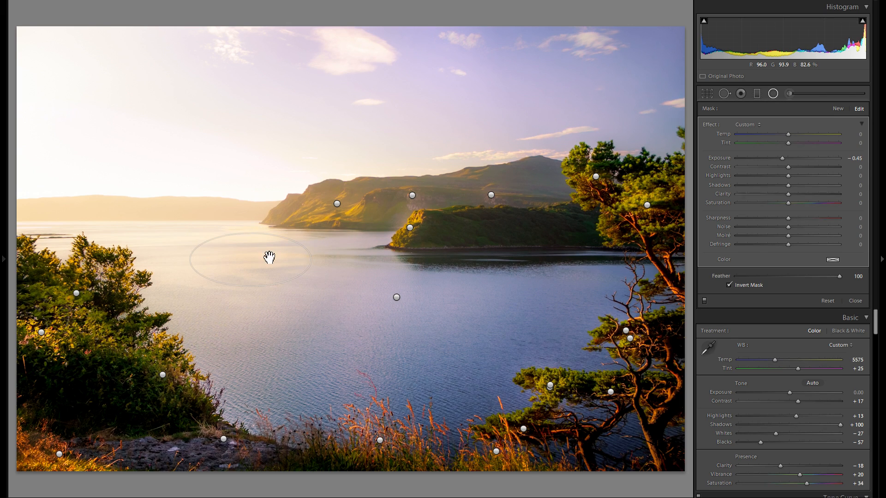
{"action": "left_click_drag", "start_coordinate": [272, 261], "coordinate": [127, 325]}
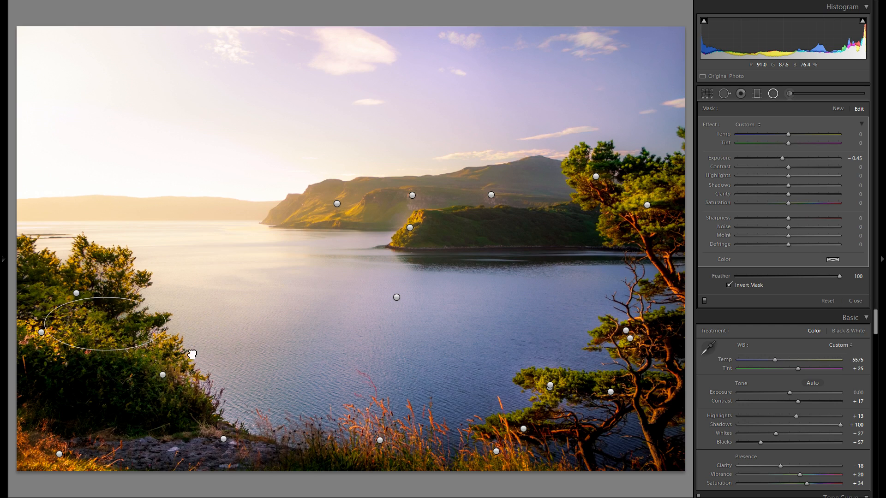
{"action": "left_click_drag", "start_coordinate": [228, 347], "coordinate": [50, 297]}
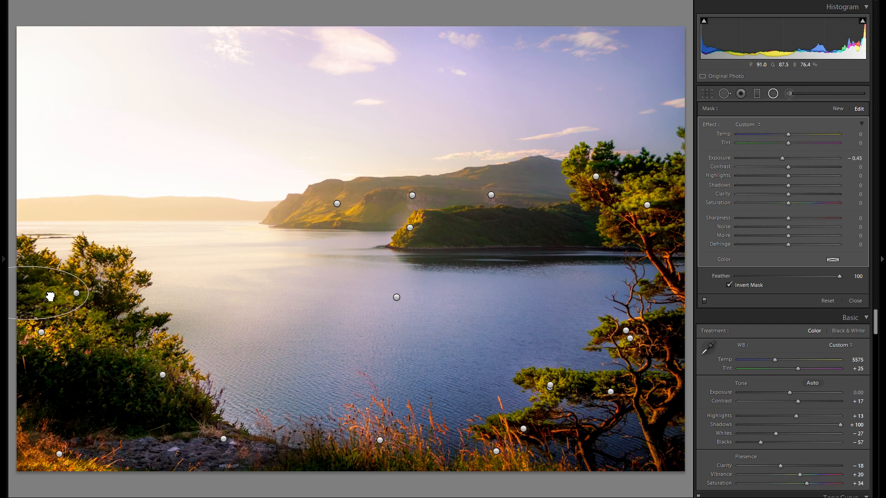
Duplicate the darkening filter twice, placing one copy over the bush's shaded right side and one on the bottom edge grasses
{"action": "right_click", "coordinate": [71, 297]}
{"action": "left_click", "coordinate": [79, 303]}
{"action": "left_click_drag", "start_coordinate": [57, 302], "coordinate": [140, 325]}
{"action": "right_click", "coordinate": [140, 325]}
{"action": "left_click", "coordinate": [142, 325]}
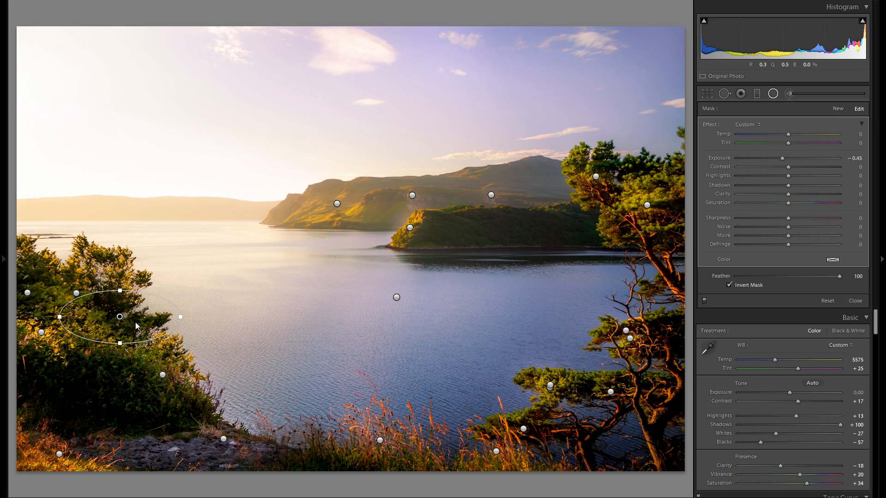
{"action": "left_click_drag", "start_coordinate": [137, 326], "coordinate": [474, 477]}
Duplicate the darkening filter beside the pine's lower trunk and over the crown's right edge, setting the crown copy's exposure to -0.60
{"action": "right_click", "coordinate": [476, 476]}
{"action": "left_click", "coordinate": [510, 477]}
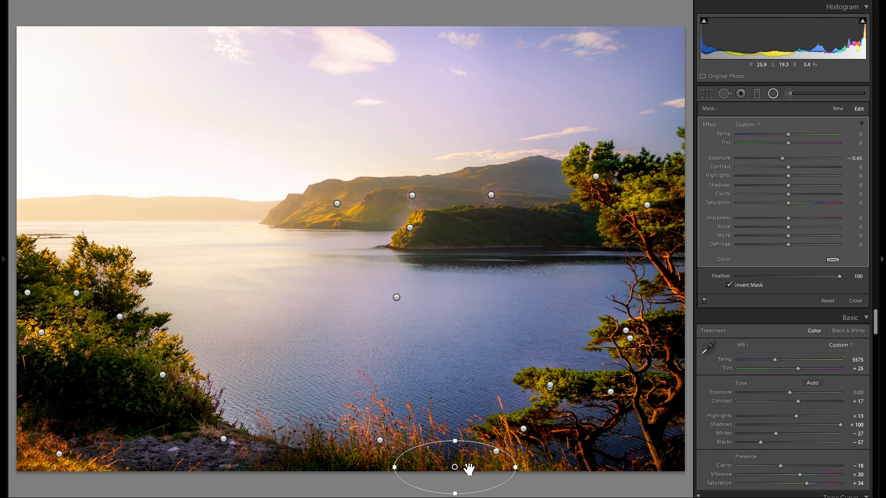
{"action": "right_click", "coordinate": [695, 393]}
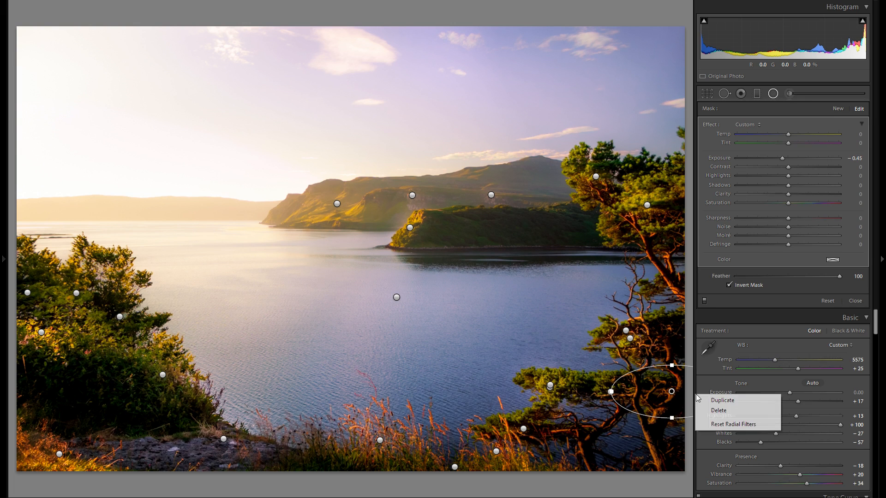
{"action": "left_click", "coordinate": [706, 398]}
{"action": "left_click_drag", "start_coordinate": [682, 400], "coordinate": [689, 190]}
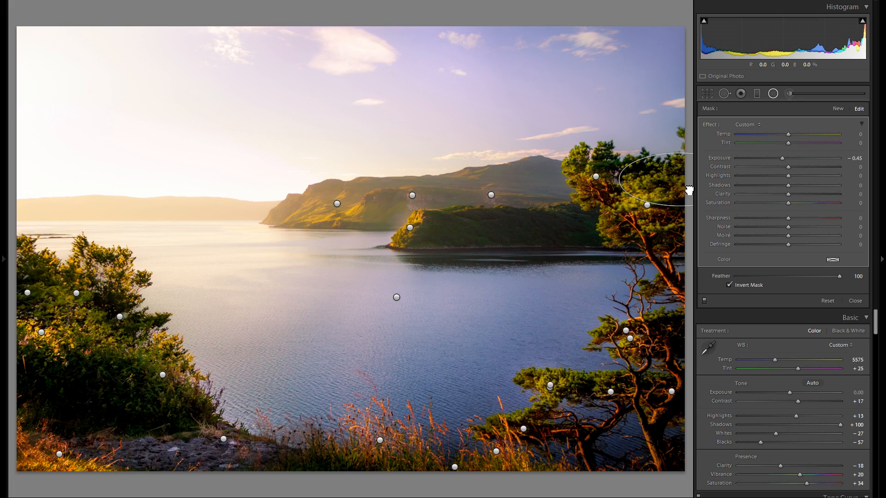
{"action": "left_click_drag", "start_coordinate": [784, 159], "coordinate": [782, 158]}
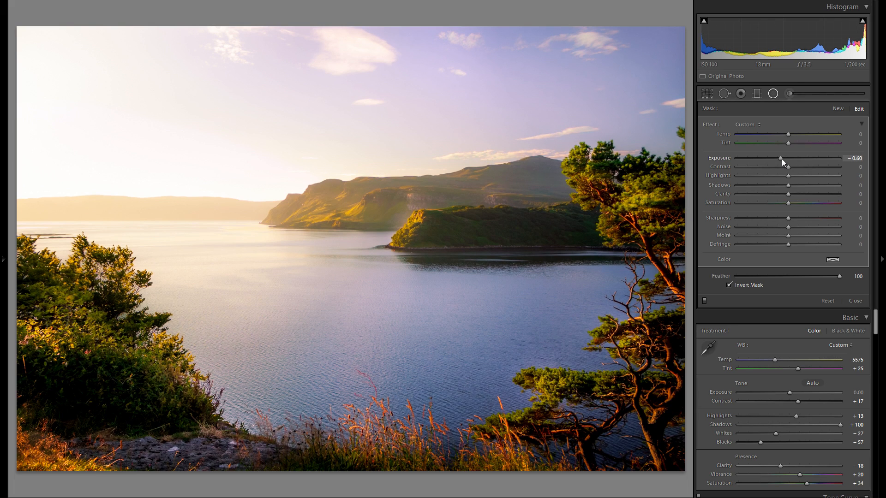
Duplicate the crown's darkening filter onto the shaded part of the headland, widen it, and set its exposure to -0.38
{"action": "right_click", "coordinate": [673, 184]}
{"action": "left_click", "coordinate": [689, 188]}
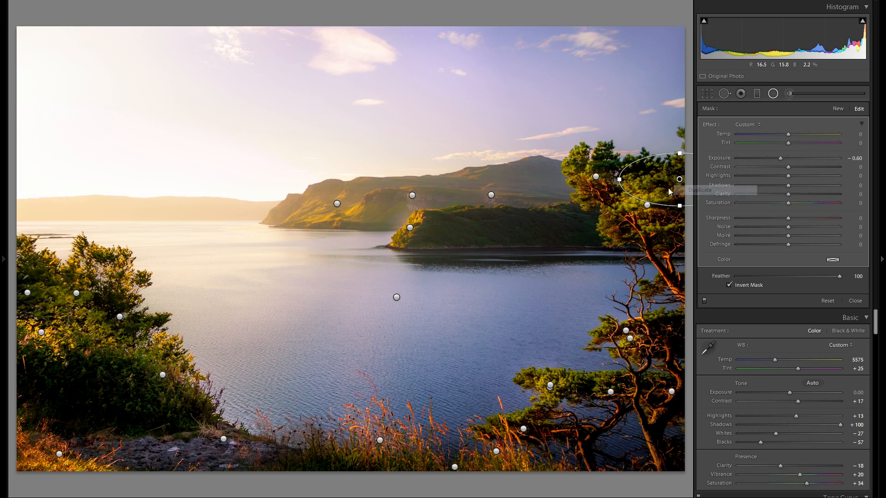
{"action": "left_click_drag", "start_coordinate": [668, 185], "coordinate": [551, 234]}
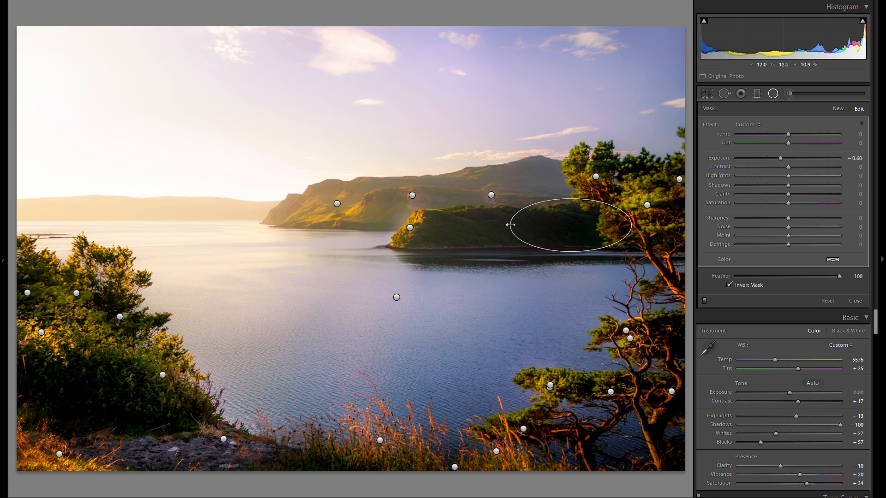
{"action": "left_click_drag", "start_coordinate": [494, 226], "coordinate": [492, 226]}
{"action": "left_click_drag", "start_coordinate": [777, 157], "coordinate": [783, 157]}
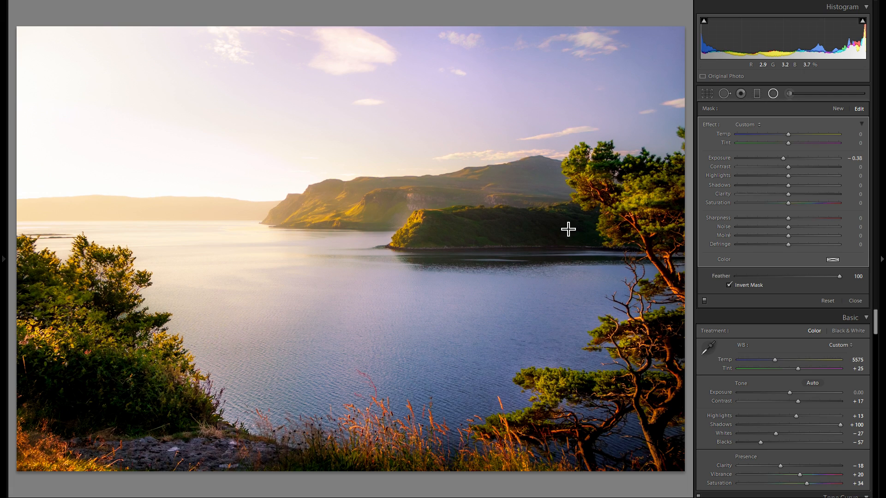
Draw a small radial filter over the far cliffs just left of the headland and set its exposure to -0.27
{"action": "left_click", "coordinate": [596, 178]}
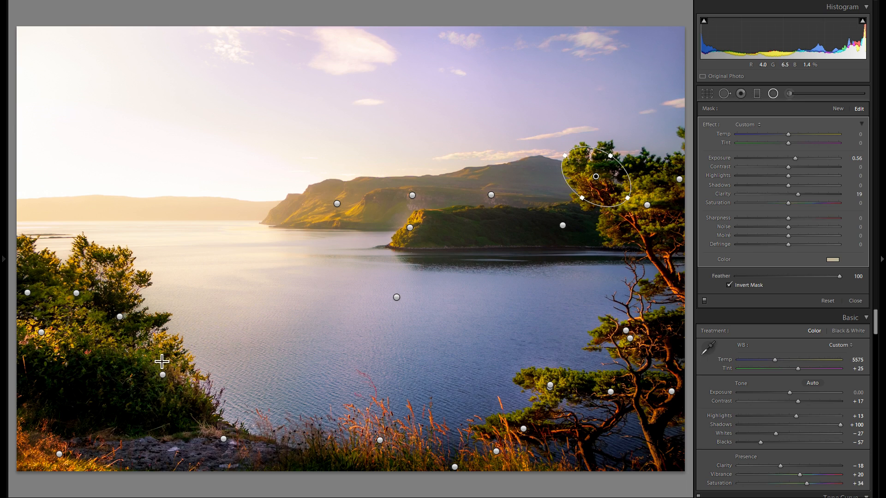
{"action": "left_click", "coordinate": [406, 230]}
{"action": "left_click_drag", "start_coordinate": [406, 230], "coordinate": [399, 230]}
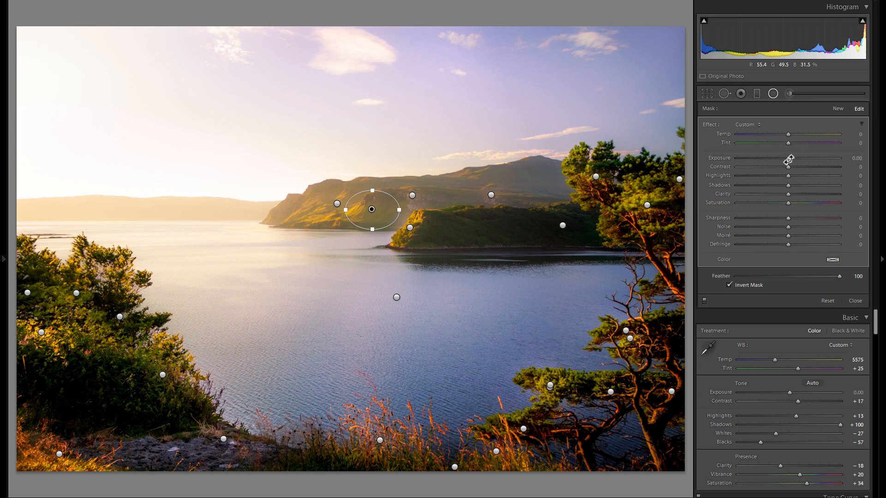
{"action": "left_click_drag", "start_coordinate": [790, 158], "coordinate": [785, 160]}
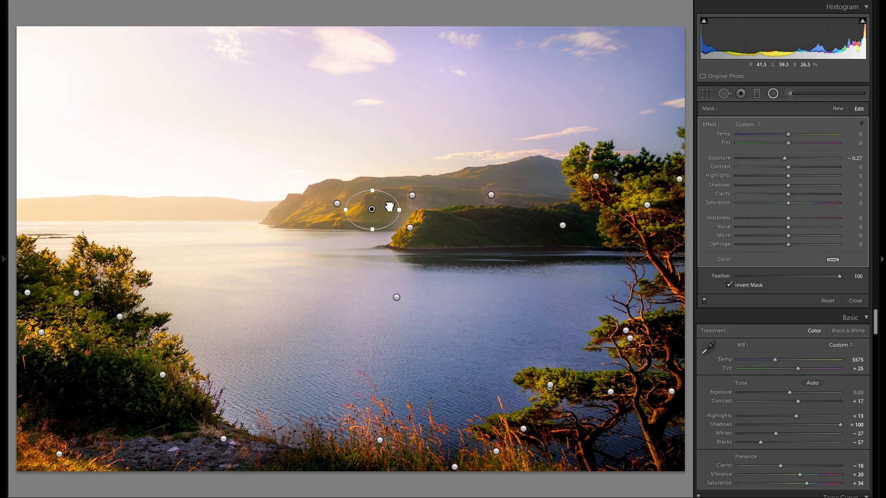
{"action": "left_click_drag", "start_coordinate": [379, 209], "coordinate": [389, 207]}
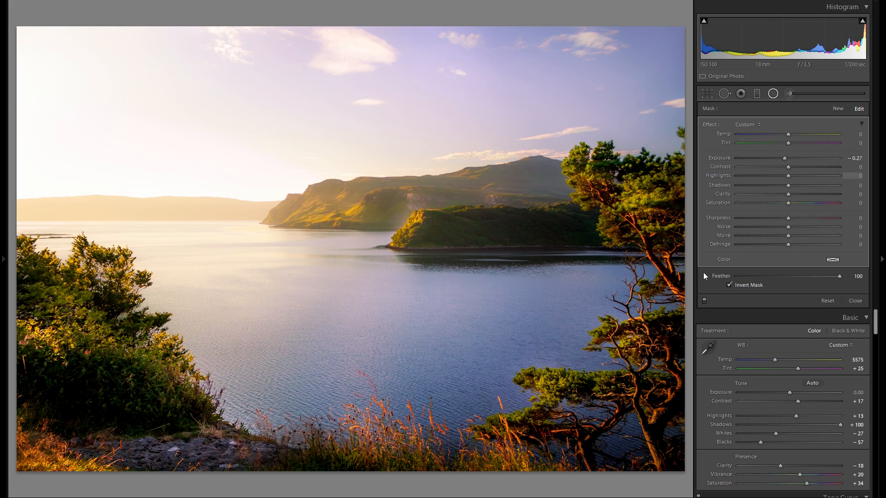
Set the exposure of the small brightening filter on the far slope above the headland's tip to 0.16
{"action": "left_click", "coordinate": [705, 301]}
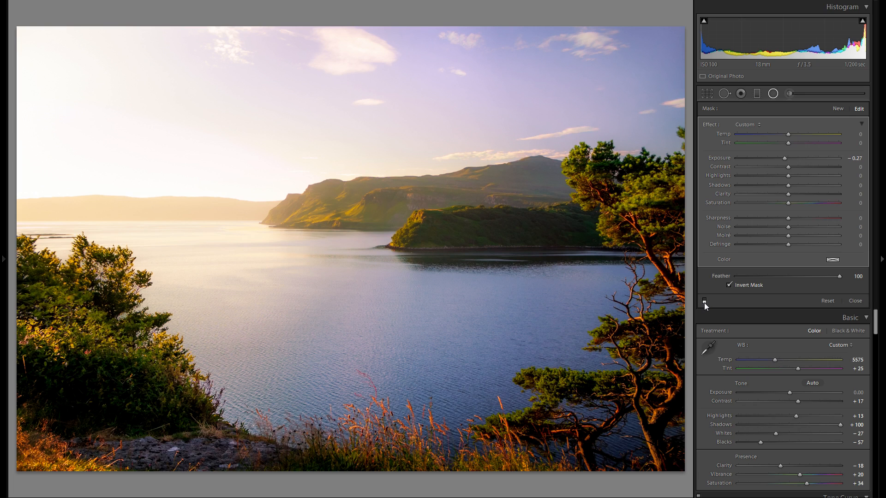
{"action": "left_click", "coordinate": [704, 304]}
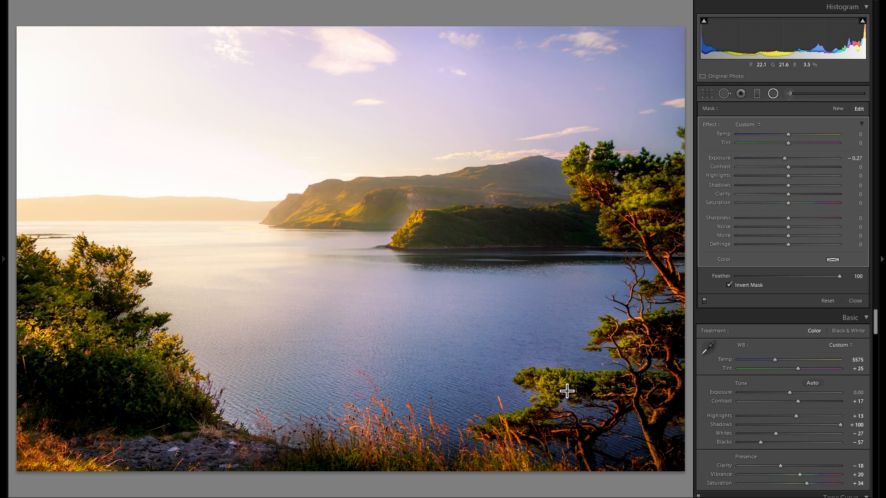
{"action": "left_click", "coordinate": [550, 386]}
{"action": "left_click", "coordinate": [421, 199]}
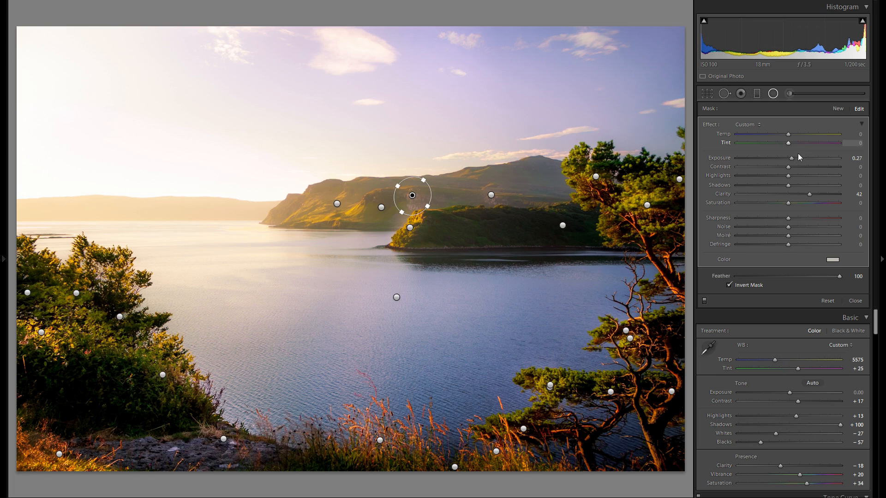
{"action": "left_click_drag", "start_coordinate": [793, 159], "coordinate": [791, 158]}
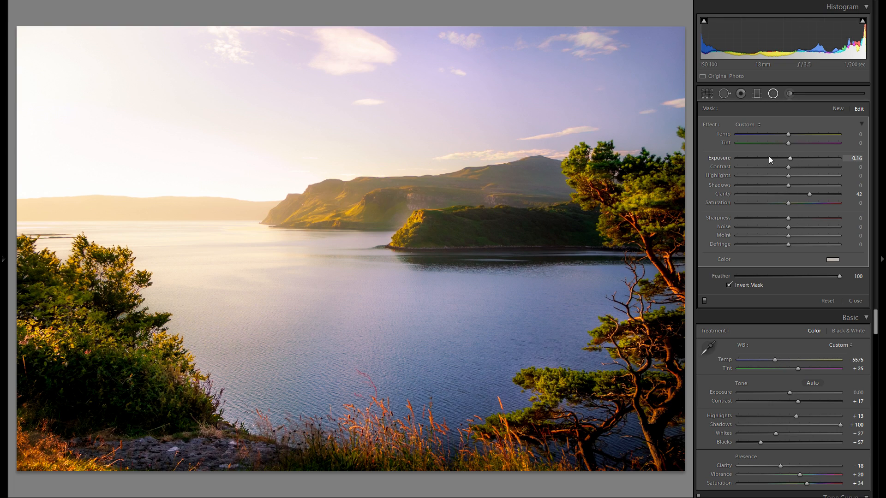
Compare the bay photo with and without its radial filters
{"action": "left_click", "coordinate": [704, 301]}
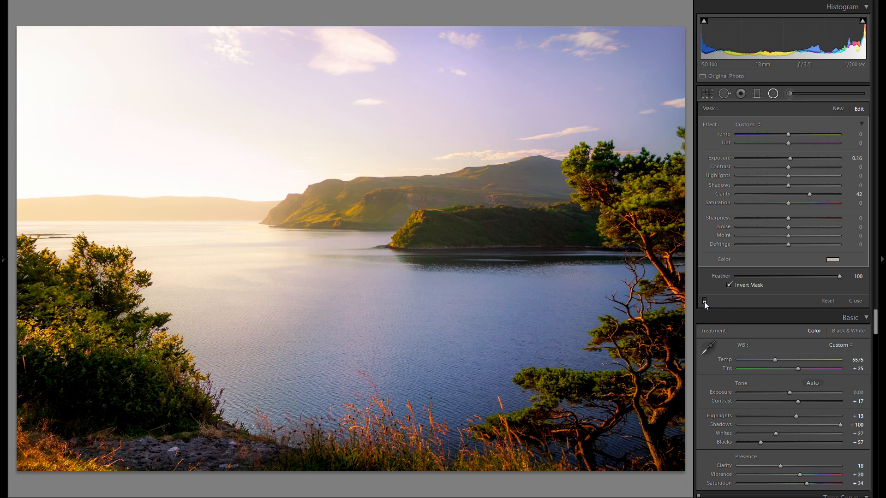
{"action": "left_click", "coordinate": [703, 301]}
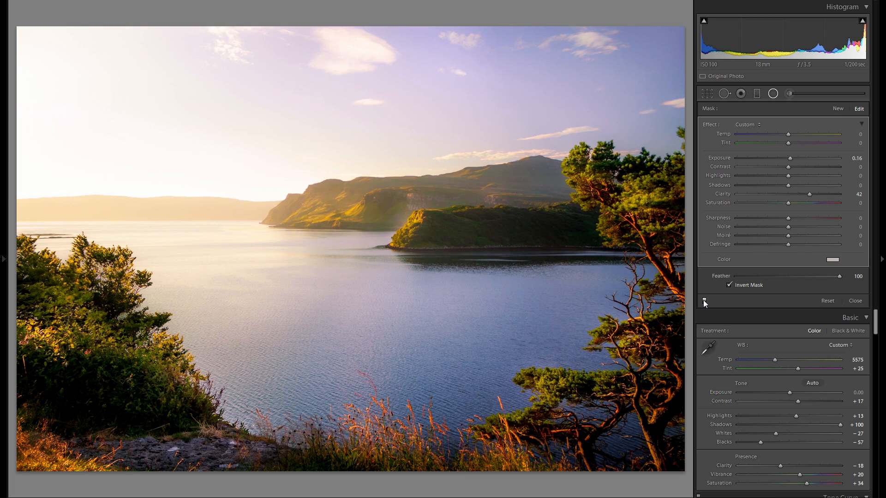
{"action": "left_click", "coordinate": [705, 301]}
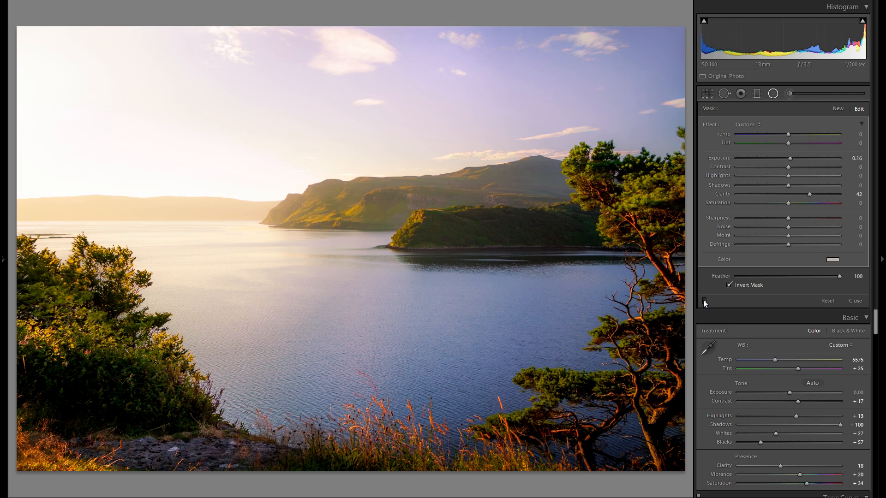
{"action": "left_click", "coordinate": [704, 301]}
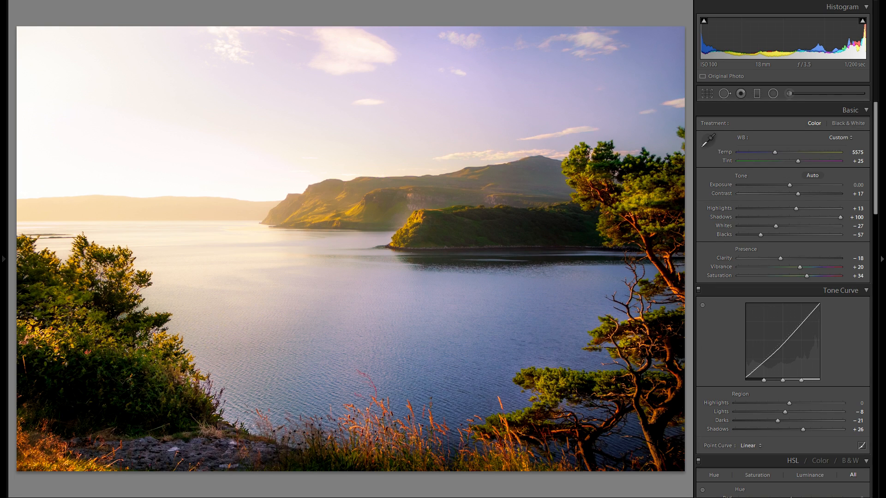
In the next photo, the black-and-white boat scene, draw a wide radial filter and place it over the foreground shore with exposure 0.49
{"action": "key", "text": "Right"}
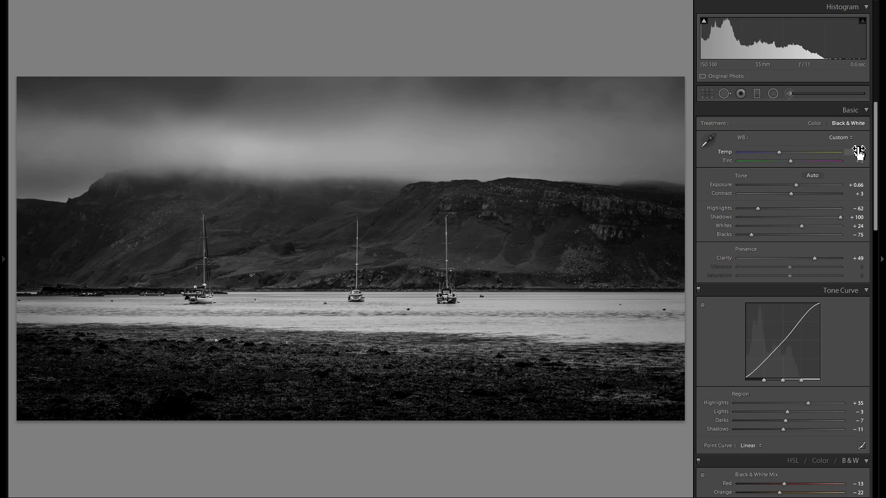
{"action": "left_click", "coordinate": [775, 95]}
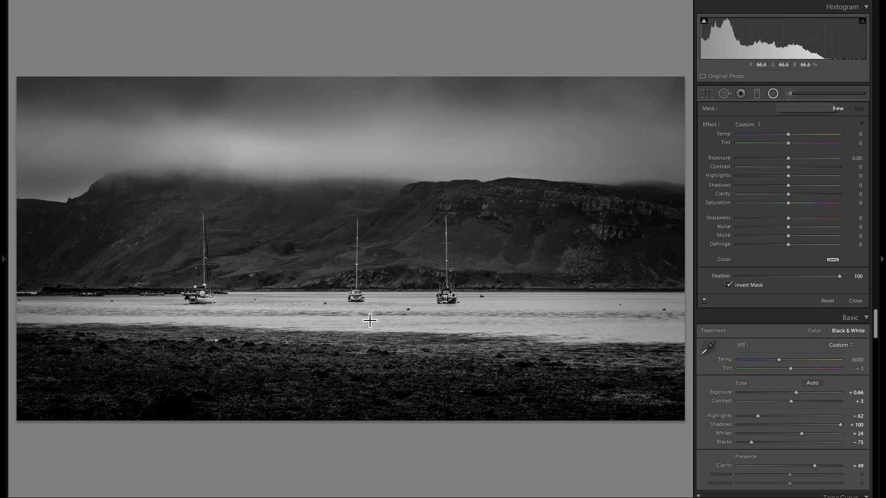
{"action": "left_click_drag", "start_coordinate": [306, 316], "coordinate": [460, 335]}
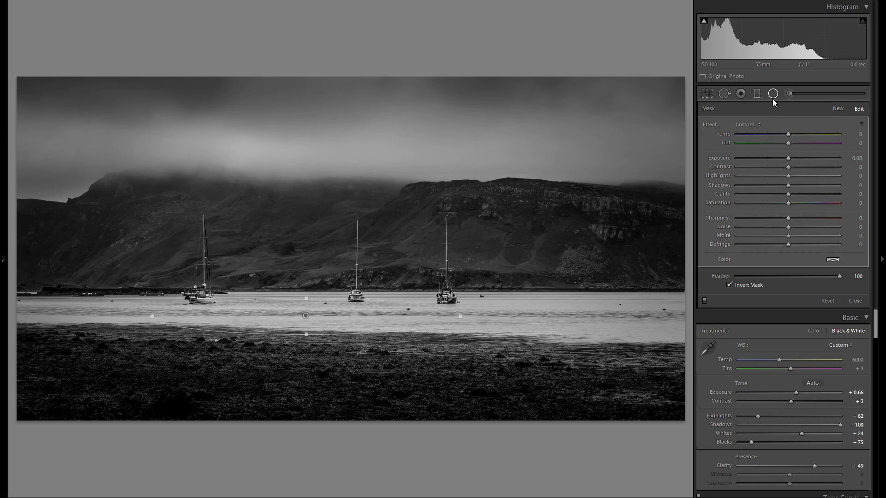
{"action": "left_click_drag", "start_coordinate": [787, 159], "coordinate": [790, 160]}
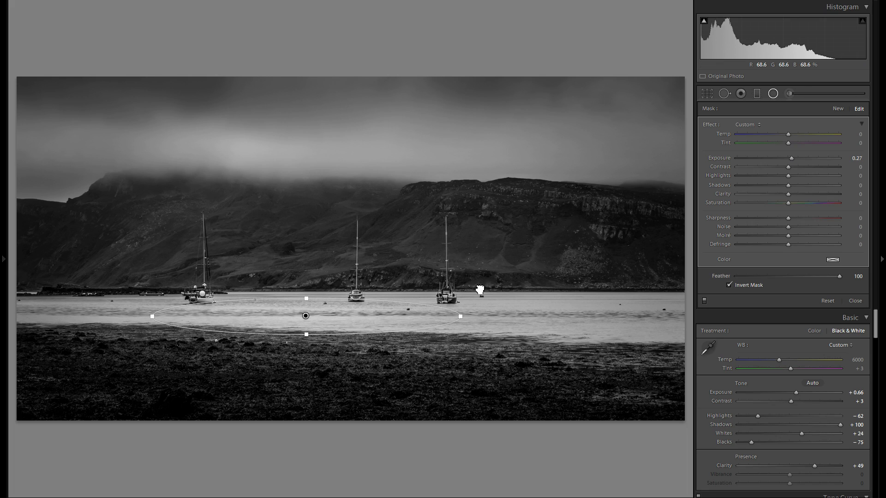
{"action": "mouse_move", "coordinate": [496, 361]}
{"action": "left_mouse_down"}
{"action": "mouse_move", "coordinate": [491, 400]}
{"action": "mouse_move", "coordinate": [496, 356]}
{"action": "left_mouse_up"}
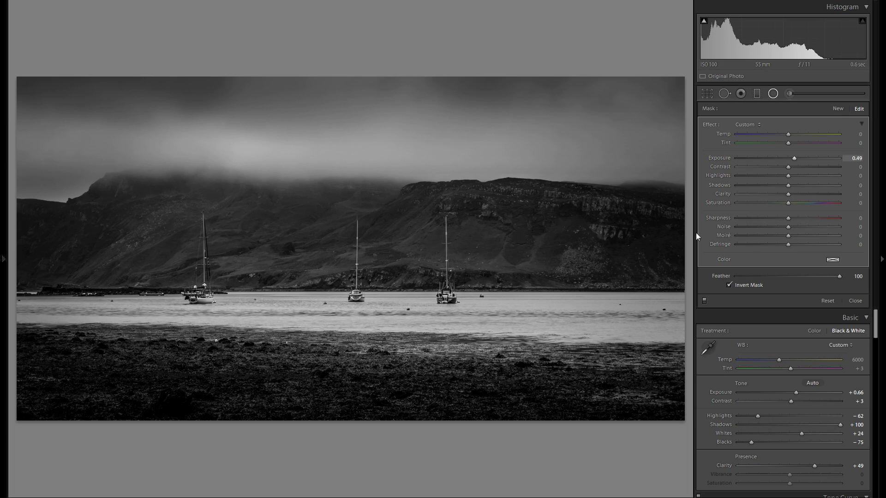
Duplicate the brightening filter twice over the foreground shore, one copy near the photo's bottom centre and one on the shore's left side
{"action": "right_click", "coordinate": [479, 349]}
{"action": "left_click", "coordinate": [512, 358]}
{"action": "left_click_drag", "start_coordinate": [491, 356], "coordinate": [376, 406]}
{"action": "right_click", "coordinate": [227, 363]}
{"action": "left_click", "coordinate": [234, 363]}
{"action": "left_click_drag", "start_coordinate": [313, 377], "coordinate": [313, 358]}
Duplicate the shore's brightening filter onto the cliffs on the right side of the photo
{"action": "right_click", "coordinate": [335, 387]}
{"action": "left_click", "coordinate": [352, 390]}
{"action": "left_click_drag", "start_coordinate": [348, 408], "coordinate": [576, 245]}
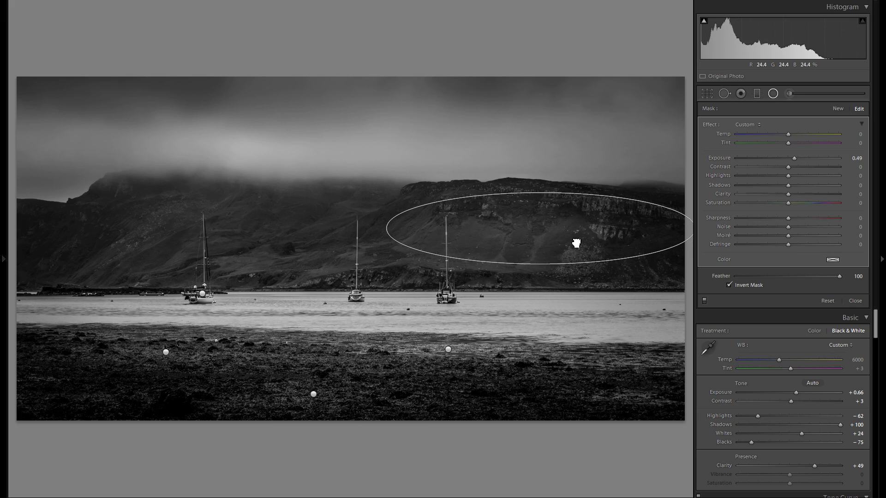
Duplicate the cliff filter onto the upper central hillside, flatten the copy and set its clarity to 40
{"action": "right_click", "coordinate": [572, 237]}
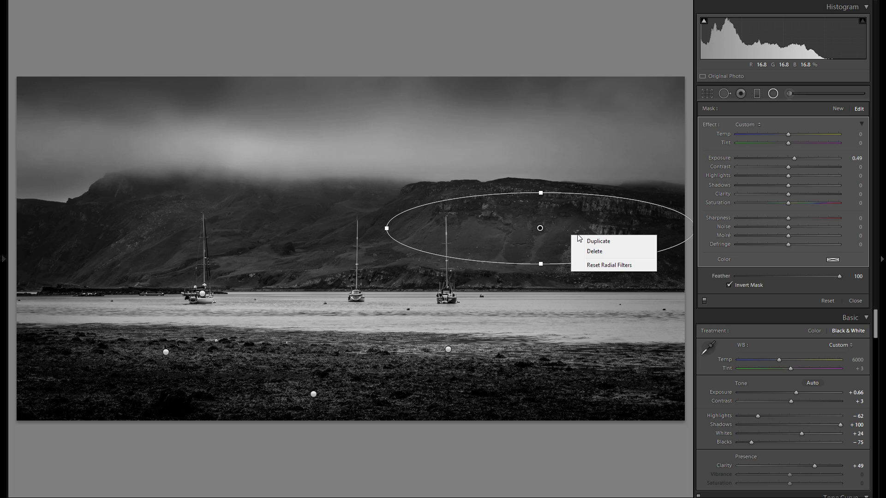
{"action": "left_click", "coordinate": [579, 240]}
{"action": "left_click_drag", "start_coordinate": [537, 244], "coordinate": [326, 237]}
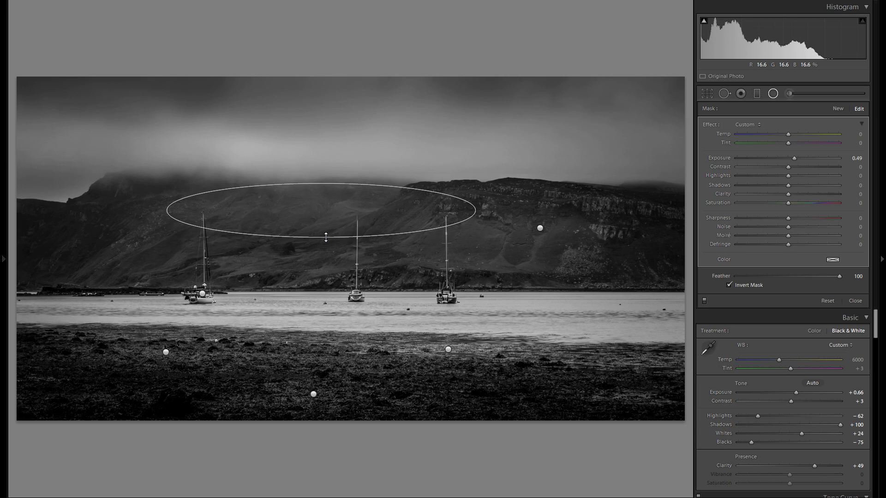
{"action": "left_click_drag", "start_coordinate": [809, 195], "coordinate": [808, 195]}
Duplicate the central hillside filter onto the left peak, and copy it again onto the lower slope behind the left boat
{"action": "right_click", "coordinate": [336, 218]}
{"action": "left_click", "coordinate": [357, 223]}
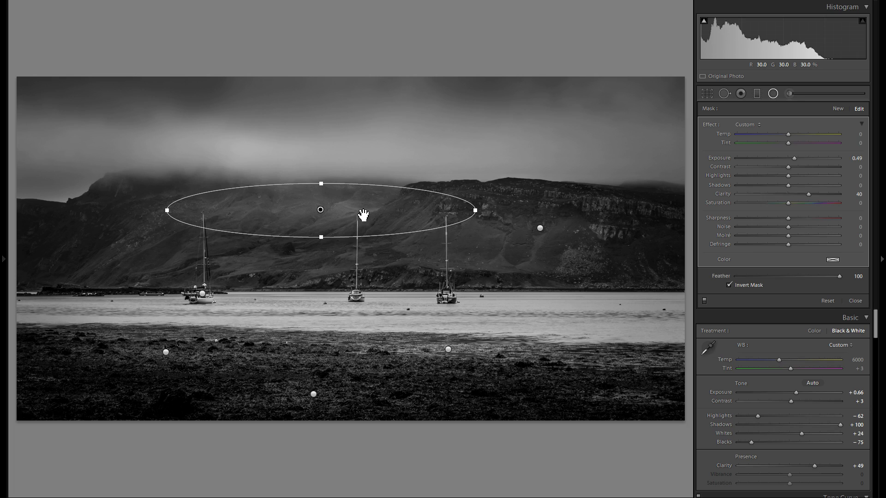
{"action": "left_click_drag", "start_coordinate": [297, 214], "coordinate": [192, 210]}
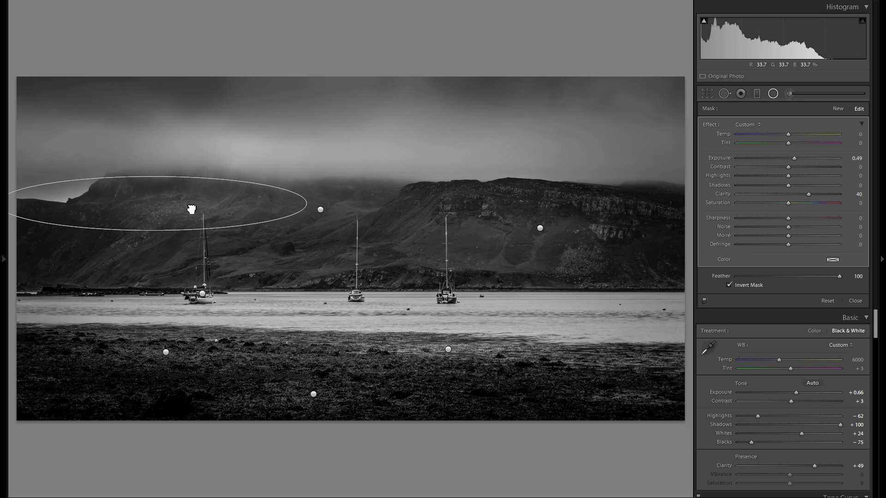
{"action": "right_click", "coordinate": [209, 209]}
{"action": "left_click", "coordinate": [217, 214]}
{"action": "left_click_drag", "start_coordinate": [217, 219], "coordinate": [271, 280]}
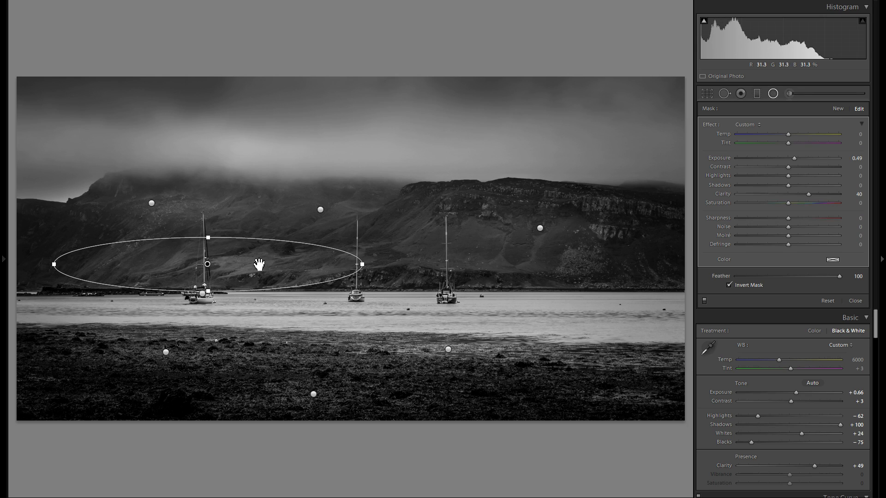
Duplicate the lower-slope filter to just left of the middle boat, narrow the copy and set its exposure to 0.34
{"action": "right_click", "coordinate": [259, 264]}
{"action": "left_click", "coordinate": [271, 268]}
{"action": "mouse_move", "coordinate": [398, 277]}
{"action": "left_mouse_down"}
{"action": "mouse_move", "coordinate": [453, 279]}
{"action": "mouse_move", "coordinate": [340, 227]}
{"action": "mouse_move", "coordinate": [383, 292]}
{"action": "mouse_move", "coordinate": [404, 286]}
{"action": "mouse_move", "coordinate": [399, 275]}
{"action": "left_mouse_up"}
{"action": "left_click_drag", "start_coordinate": [481, 264], "coordinate": [396, 265]}
{"action": "left_click_drag", "start_coordinate": [796, 160], "coordinate": [794, 160]}
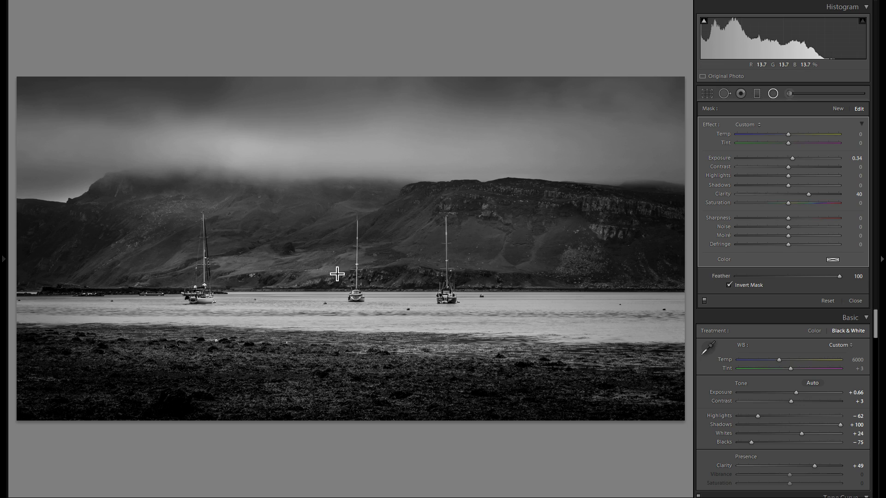
Duplicate the narrowed filter onto the right cliff's rock face and onto the ridge above the right boat
{"action": "left_click_drag", "start_coordinate": [328, 265], "coordinate": [524, 218]}
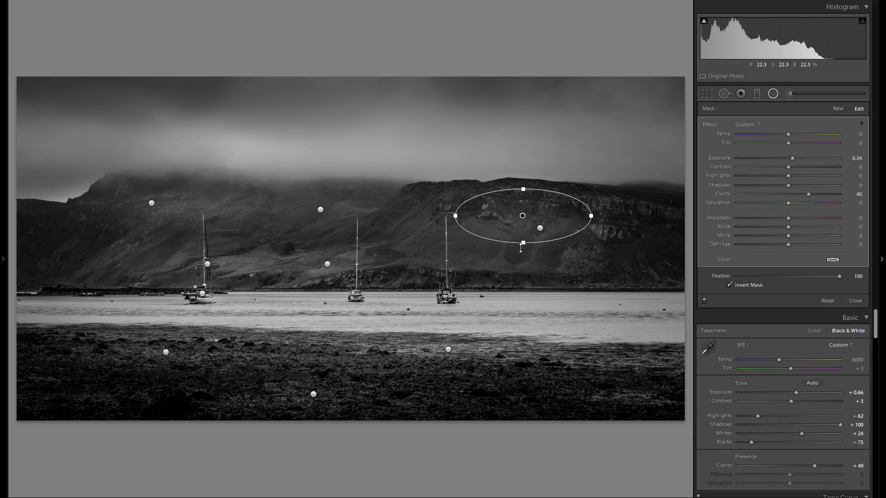
{"action": "right_click", "coordinate": [512, 209]}
{"action": "left_click", "coordinate": [523, 213]}
{"action": "left_click_drag", "start_coordinate": [499, 214], "coordinate": [452, 307]}
Duplicate the filter onto the right part of the water with exposure 0.20, and copy it to the water's centre and left side
{"action": "right_click", "coordinate": [429, 208]}
{"action": "left_click", "coordinate": [443, 214]}
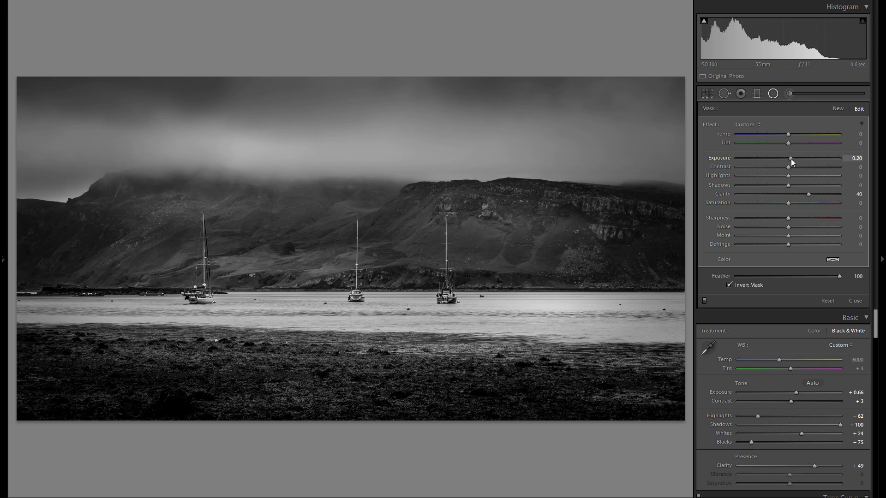
{"action": "right_click", "coordinate": [546, 308]}
{"action": "left_click", "coordinate": [569, 315]}
{"action": "left_click_drag", "start_coordinate": [522, 318], "coordinate": [280, 325]}
{"action": "right_click", "coordinate": [332, 310]}
{"action": "left_click", "coordinate": [347, 316]}
{"action": "left_click_drag", "start_coordinate": [346, 316], "coordinate": [103, 310]}
Duplicate the water filter onto the slope left of the left boat, tilting and narrowing the copy to follow the hillside
{"action": "right_click", "coordinate": [103, 311]}
{"action": "left_click", "coordinate": [115, 315]}
{"action": "left_click_drag", "start_coordinate": [115, 315], "coordinate": [157, 278]}
{"action": "left_click", "coordinate": [152, 234]}
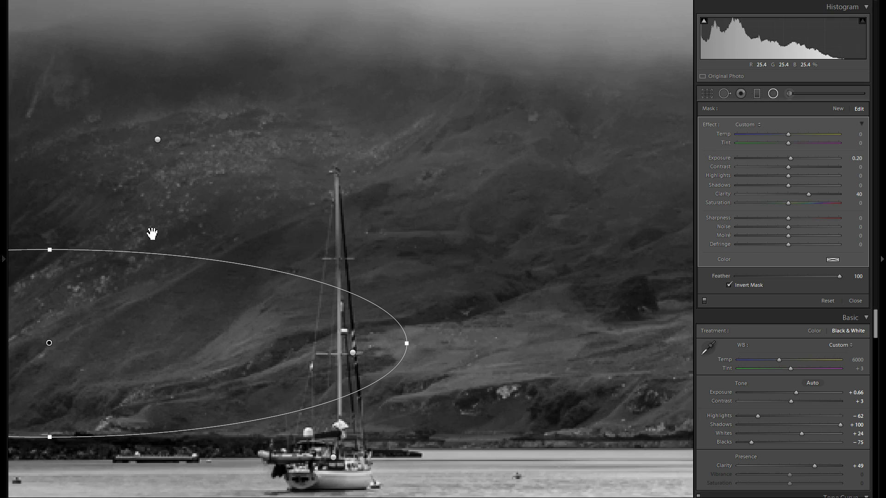
{"action": "left_click_drag", "start_coordinate": [237, 172], "coordinate": [237, 172]}
{"action": "left_click", "coordinate": [252, 213]}
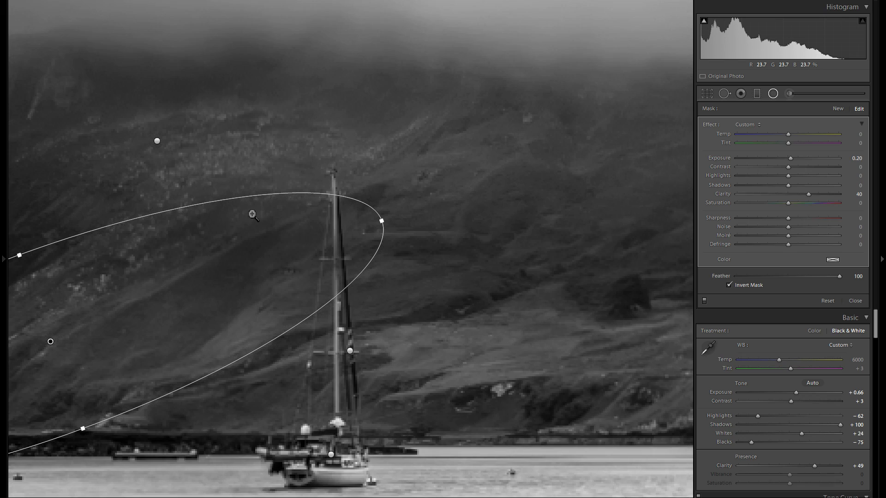
{"action": "left_click_drag", "start_coordinate": [216, 227], "coordinate": [177, 247]}
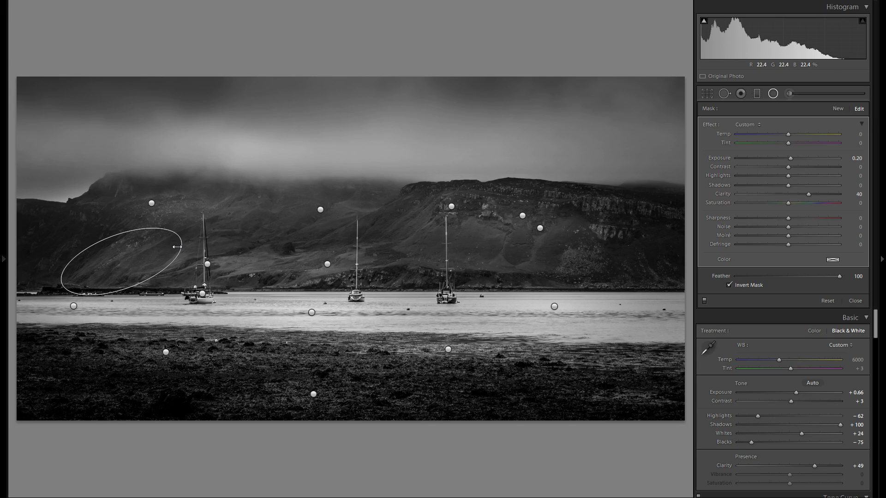
Duplicate the tilted filter onto the slope just right of the left boat and onto the slope beside the middle boat
{"action": "left_click_drag", "start_coordinate": [114, 238], "coordinate": [248, 259]}
{"action": "right_click", "coordinate": [134, 252]}
{"action": "left_click", "coordinate": [148, 262]}
{"action": "right_click", "coordinate": [251, 258]}
{"action": "left_click", "coordinate": [254, 261]}
{"action": "left_click_drag", "start_coordinate": [246, 260], "coordinate": [606, 257]}
Duplicate the tilted filter onto the right hillside's bushes, set its exposure to 0.38, and copy it onto the slope behind the right boat
{"action": "right_click", "coordinate": [358, 257]}
{"action": "left_click", "coordinate": [364, 258]}
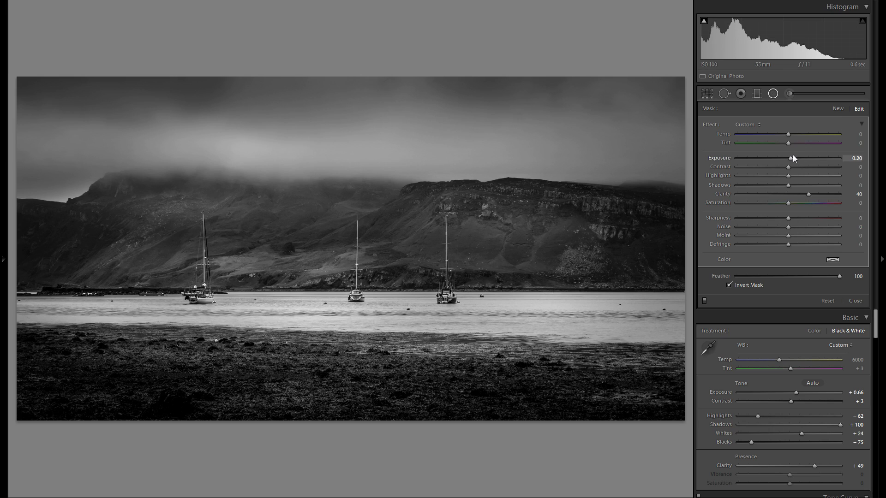
{"action": "right_click", "coordinate": [597, 260]}
{"action": "left_click", "coordinate": [625, 270]}
{"action": "left_click_drag", "start_coordinate": [580, 263], "coordinate": [463, 262]}
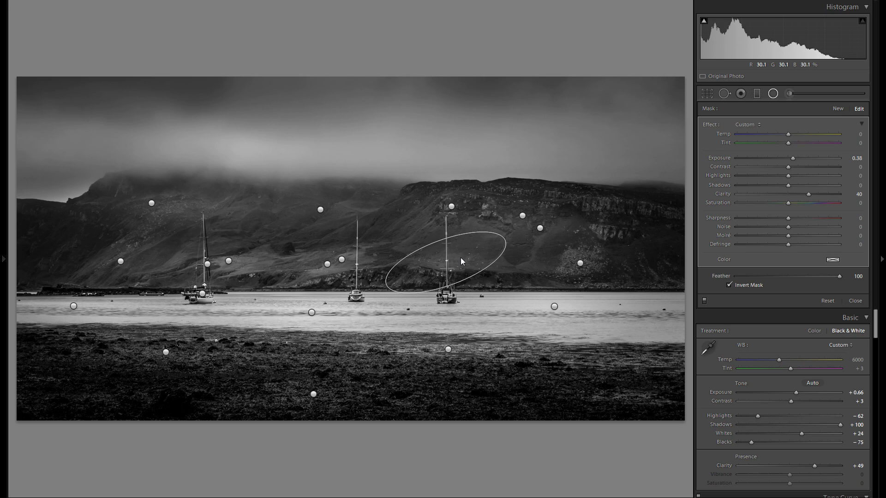
{"action": "left_click", "coordinate": [704, 301]}
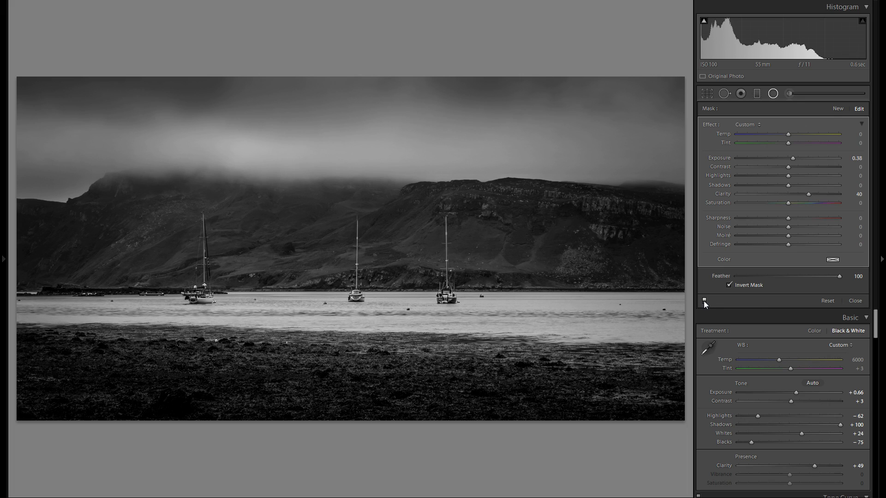
{"action": "left_click", "coordinate": [704, 301]}
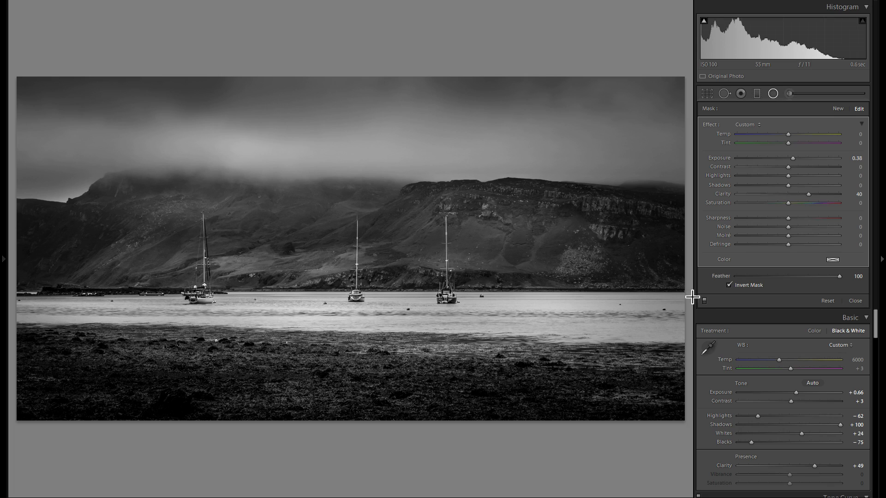
Draw a new wide radial filter across the shaded central hillside, set its exposure to -0.31, tilt it slightly and shift it right
{"action": "left_click", "coordinate": [841, 110]}
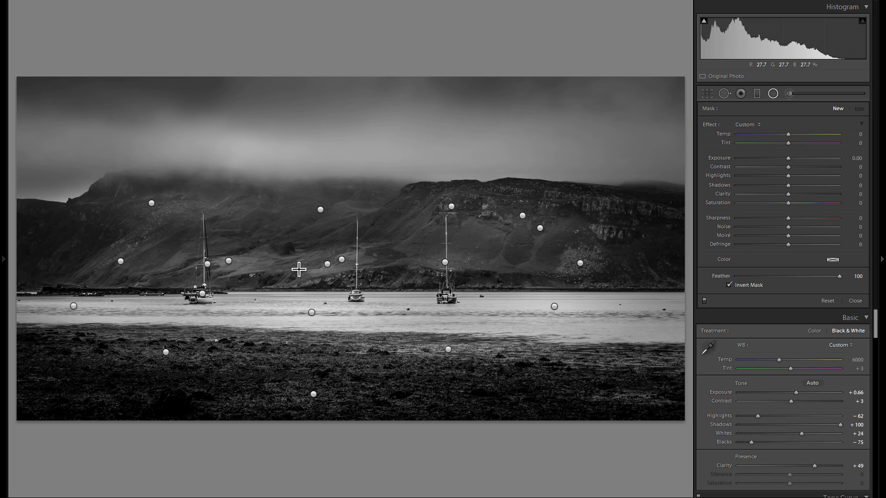
{"action": "left_click_drag", "start_coordinate": [280, 230], "coordinate": [433, 254]}
{"action": "left_click_drag", "start_coordinate": [788, 158], "coordinate": [785, 159]}
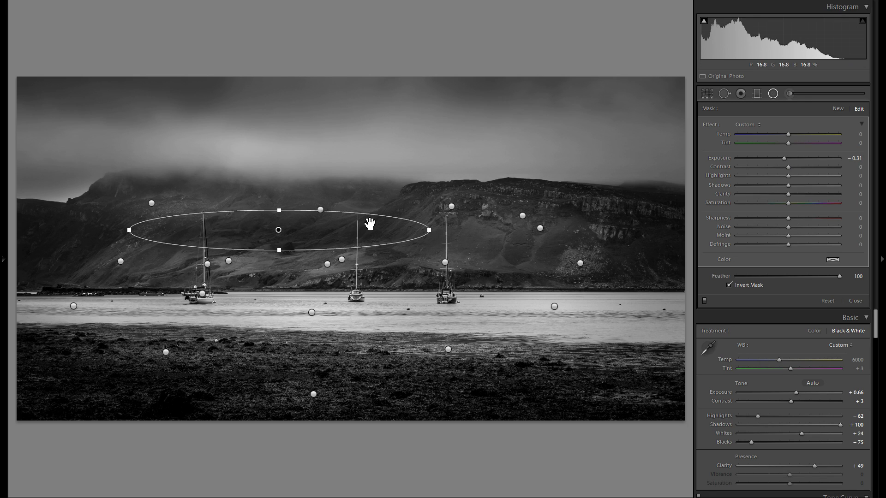
{"action": "left_click_drag", "start_coordinate": [396, 220], "coordinate": [399, 206]}
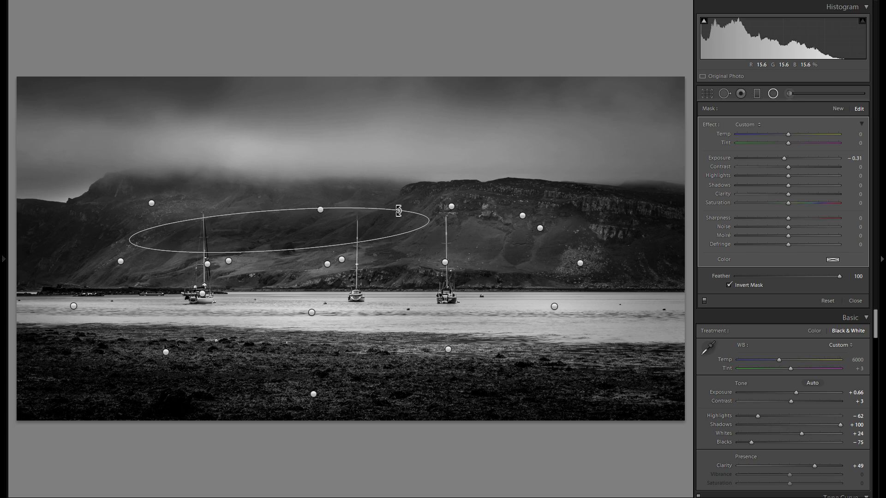
{"action": "left_click_drag", "start_coordinate": [332, 229], "coordinate": [377, 237]}
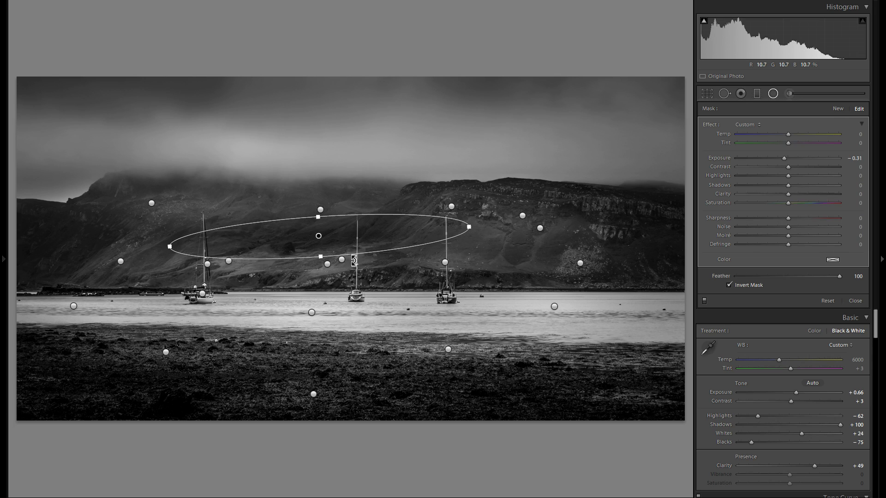
Set the exposure of the central hillside's darkening filter to -0.34
{"action": "left_click", "coordinate": [341, 259]}
{"action": "left_click", "coordinate": [320, 209]}
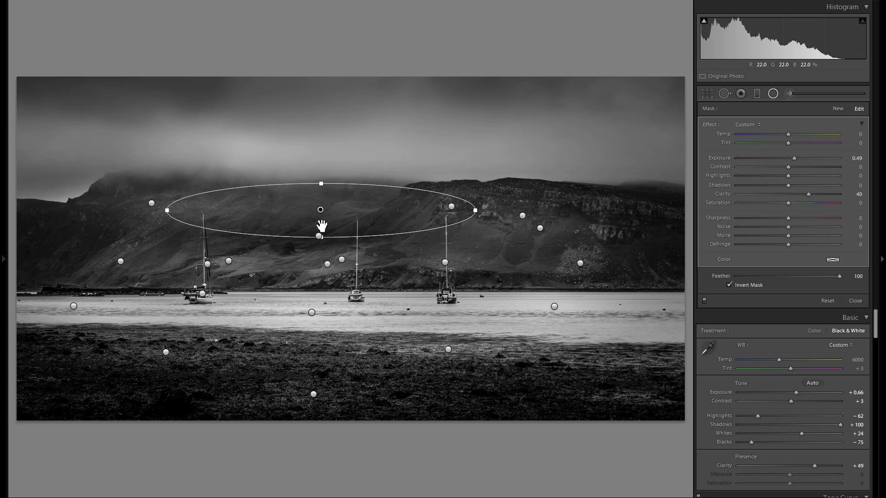
{"action": "left_click", "coordinate": [318, 236]}
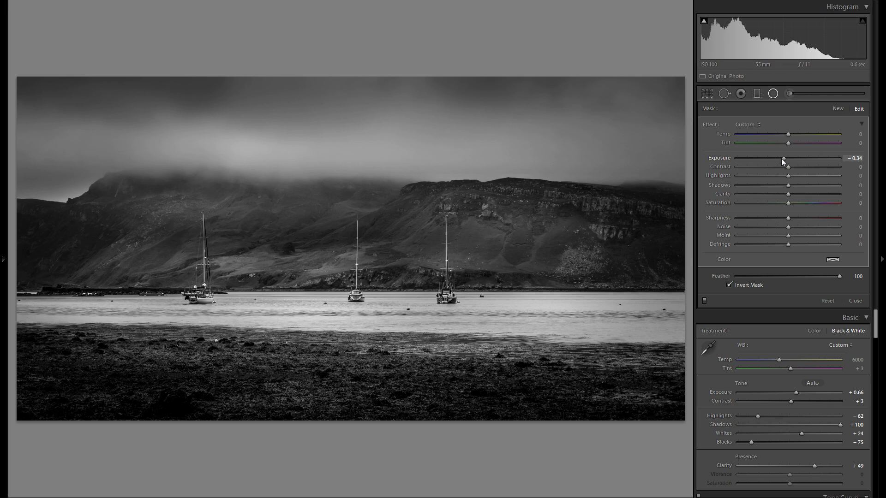
Duplicate the darkening filter onto the slope right of the right boat, the upper right hillside and the right shoreline, setting the shoreline copy's exposure to -0.71
{"action": "right_click", "coordinate": [339, 239]}
{"action": "left_click", "coordinate": [362, 245]}
{"action": "left_click_drag", "start_coordinate": [352, 238], "coordinate": [516, 249]}
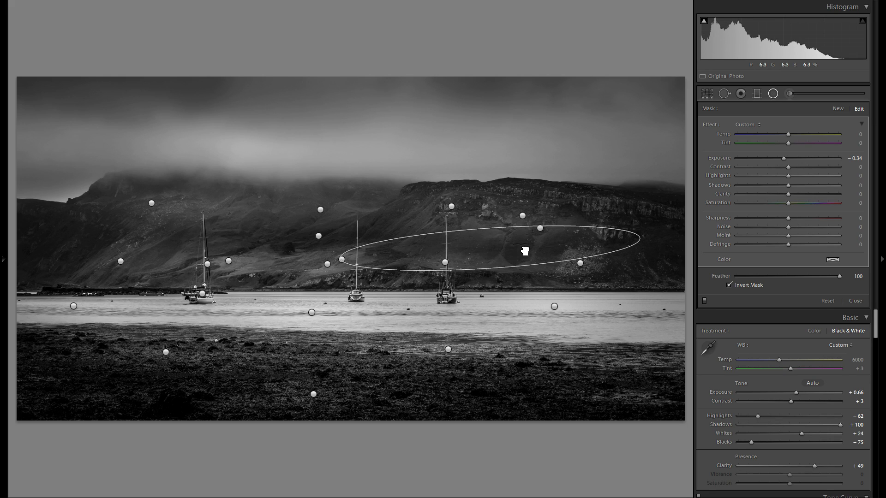
{"action": "right_click", "coordinate": [534, 250]}
{"action": "left_click", "coordinate": [556, 253]}
{"action": "left_click_drag", "start_coordinate": [553, 251], "coordinate": [592, 290]}
{"action": "right_click", "coordinate": [658, 206]}
{"action": "left_click", "coordinate": [678, 211]}
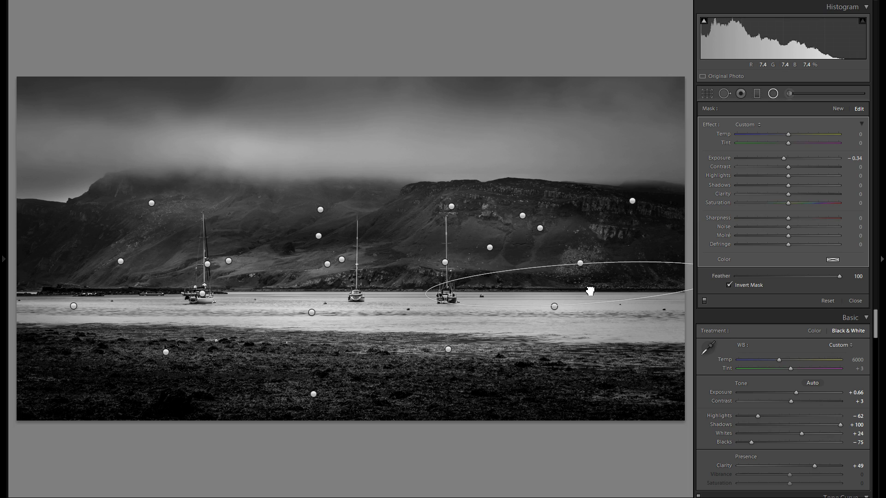
{"action": "left_click_drag", "start_coordinate": [783, 156], "coordinate": [779, 157]}
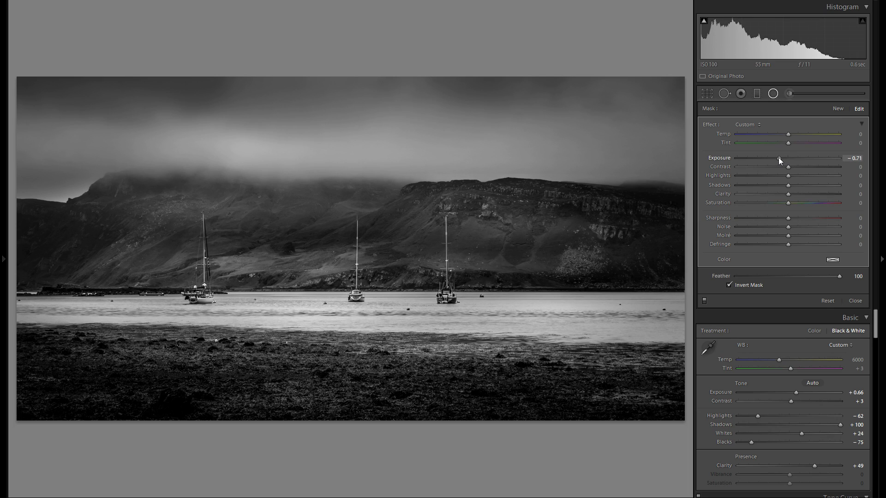
Duplicate the shoreline filter onto the hill's base between the middle and right boats, narrow it and set its exposure to -0.56
{"action": "right_click", "coordinate": [586, 289]}
{"action": "left_click", "coordinate": [604, 290]}
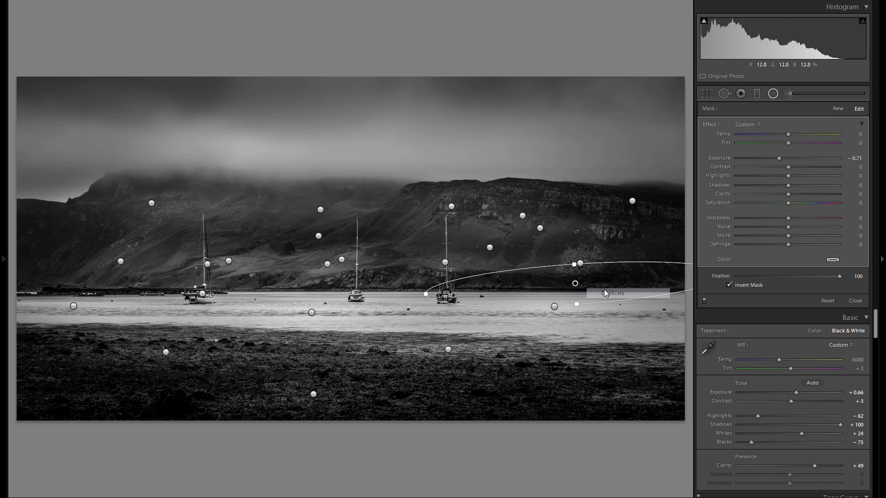
{"action": "left_click_drag", "start_coordinate": [583, 287], "coordinate": [429, 289]}
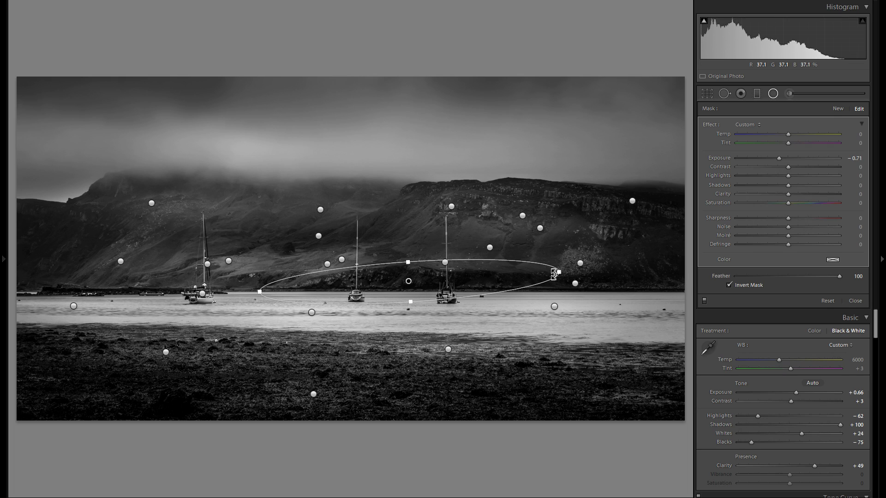
{"action": "left_click_drag", "start_coordinate": [558, 273], "coordinate": [459, 277]}
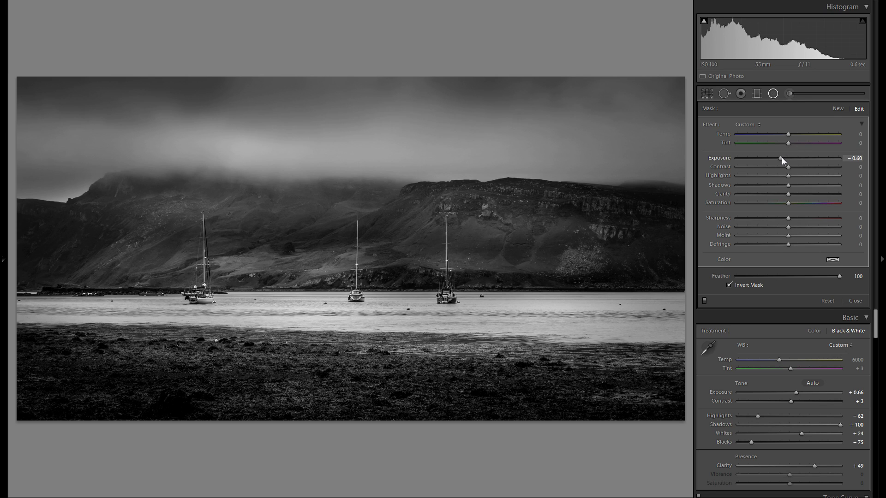
{"action": "left_click_drag", "start_coordinate": [782, 157], "coordinate": [783, 157]}
Duplicate the narrowed filter onto the shoreline between the left and middle boats and onto the slope above, setting the upper copy's exposure to -0.31
{"action": "right_click", "coordinate": [415, 287]}
{"action": "left_click", "coordinate": [427, 294]}
{"action": "left_click_drag", "start_coordinate": [405, 283], "coordinate": [273, 283]}
{"action": "right_click", "coordinate": [280, 277]}
{"action": "left_click", "coordinate": [299, 282]}
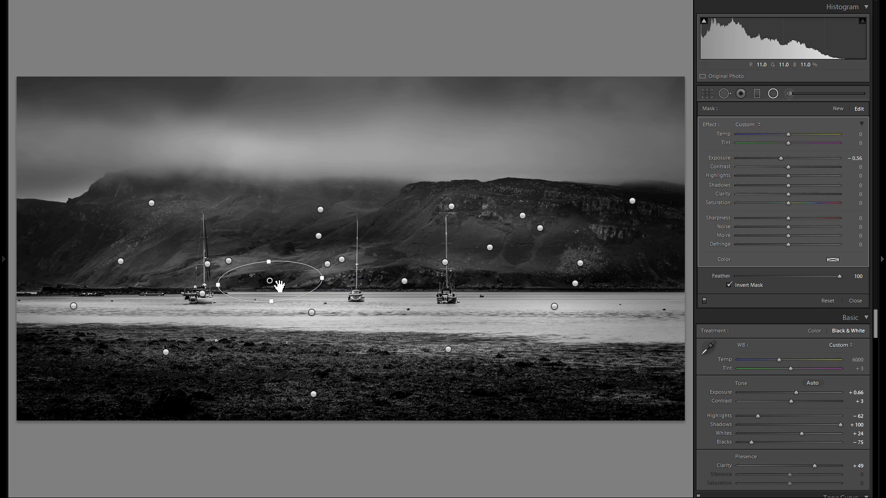
{"action": "left_click_drag", "start_coordinate": [284, 286], "coordinate": [276, 233]}
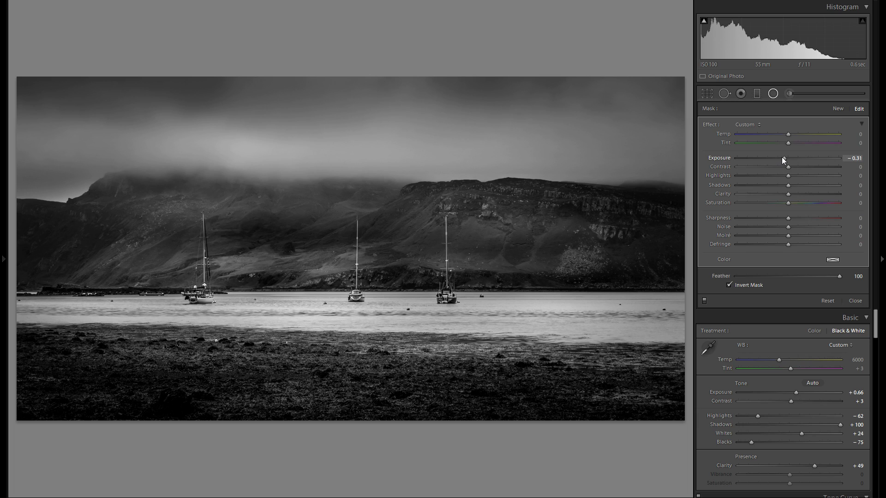
Duplicate the -0.31 filter onto the slope above the left boat and onto the far left hillside, enlarging the far left copy
{"action": "right_click", "coordinate": [277, 233]}
{"action": "left_click", "coordinate": [295, 238]}
{"action": "left_click_drag", "start_coordinate": [273, 235], "coordinate": [166, 237]}
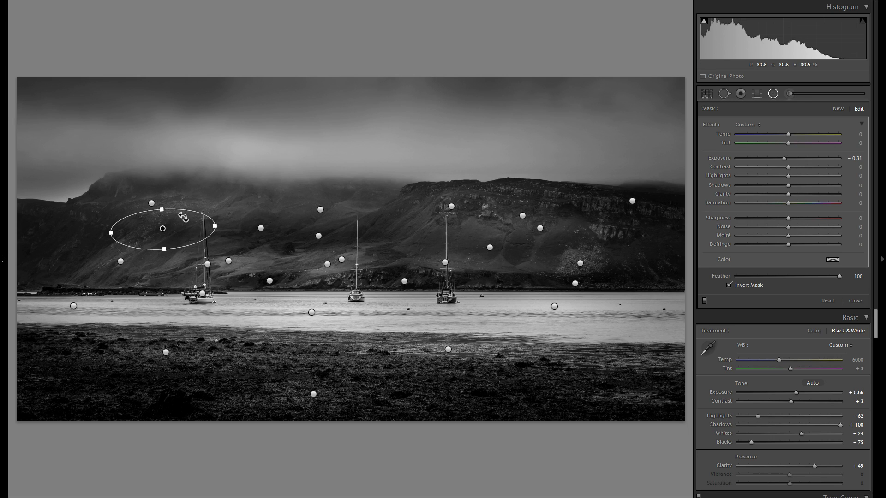
{"action": "right_click", "coordinate": [182, 217]}
{"action": "right_click", "coordinate": [172, 228]}
{"action": "left_click", "coordinate": [193, 232]}
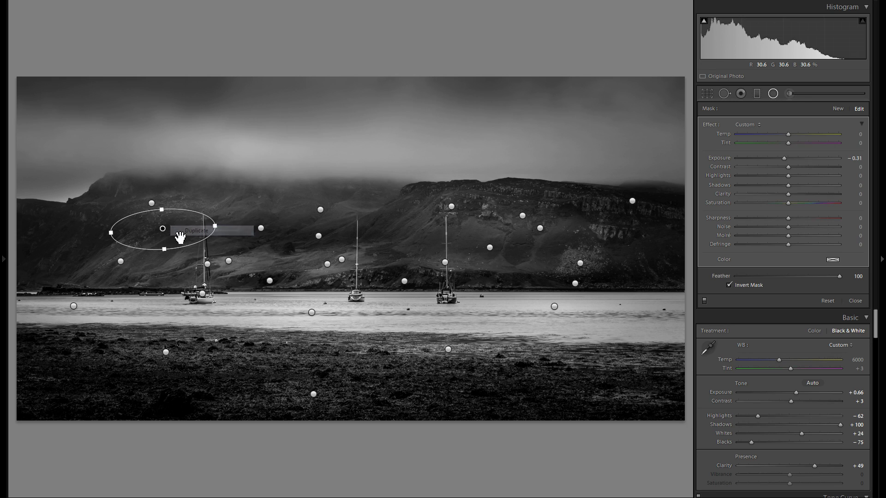
{"action": "left_click_drag", "start_coordinate": [168, 244], "coordinate": [58, 200]}
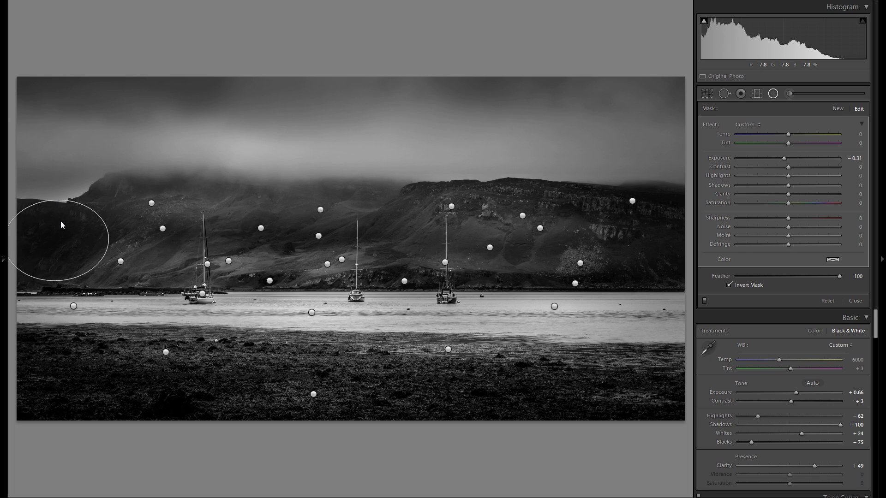
Duplicate the filter onto the slope left of the left boat and, flattened and tilted, onto the slope between the middle and right boats
{"action": "left_click_drag", "start_coordinate": [81, 241], "coordinate": [441, 246]}
{"action": "right_click", "coordinate": [183, 249]}
{"action": "left_click", "coordinate": [198, 251]}
Duplicate the tilted darkening filter onto the right and central foreground shore and onto the misty hillside above the middle boat
{"action": "right_click", "coordinate": [439, 243]}
{"action": "left_click", "coordinate": [458, 250]}
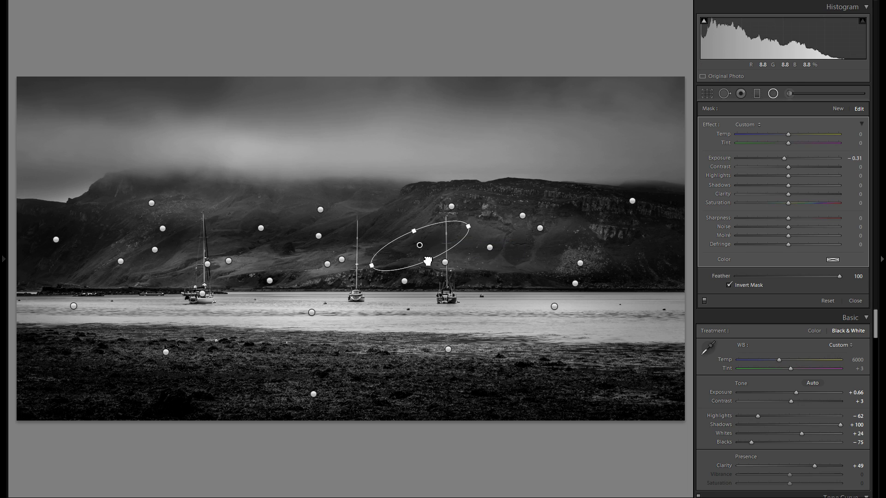
{"action": "left_click_drag", "start_coordinate": [362, 352], "coordinate": [381, 201]}
{"action": "right_click", "coordinate": [323, 346]}
{"action": "left_click", "coordinate": [343, 351]}
Duplicate the darkening filter onto the misty hillside right of the left mast, the shoreline beside the left boat and the far right hillside
{"action": "right_click", "coordinate": [382, 201]}
{"action": "left_click", "coordinate": [397, 205]}
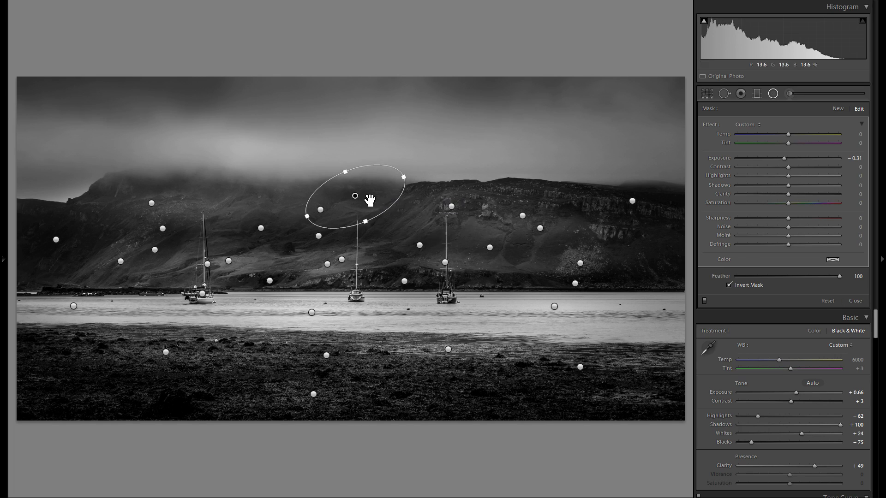
{"action": "left_click_drag", "start_coordinate": [337, 203], "coordinate": [267, 210]}
{"action": "right_click", "coordinate": [261, 206]}
{"action": "left_click", "coordinate": [280, 214]}
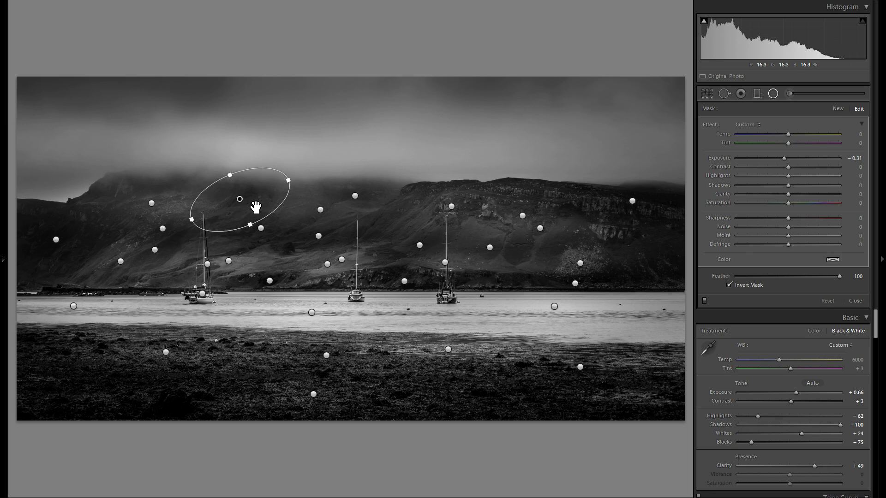
{"action": "left_click_drag", "start_coordinate": [256, 208], "coordinate": [177, 293]}
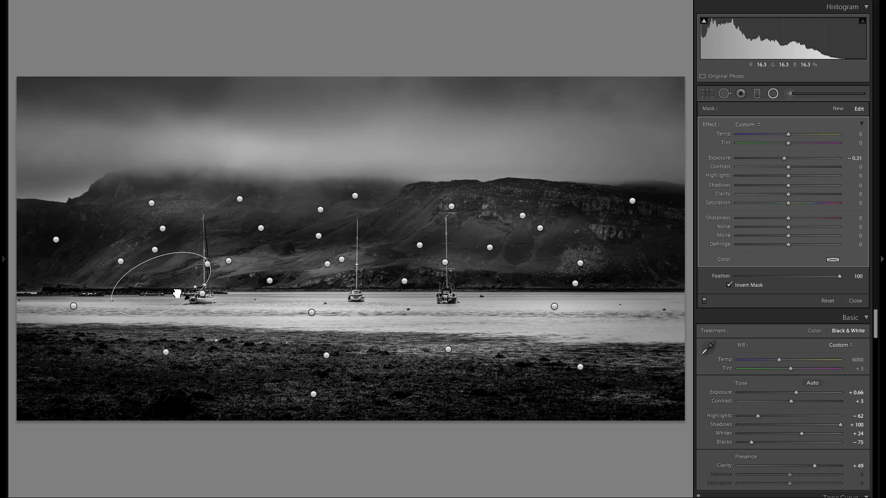
{"action": "right_click", "coordinate": [178, 285]}
{"action": "left_click", "coordinate": [194, 290]}
{"action": "left_click_drag", "start_coordinate": [582, 214], "coordinate": [657, 220]}
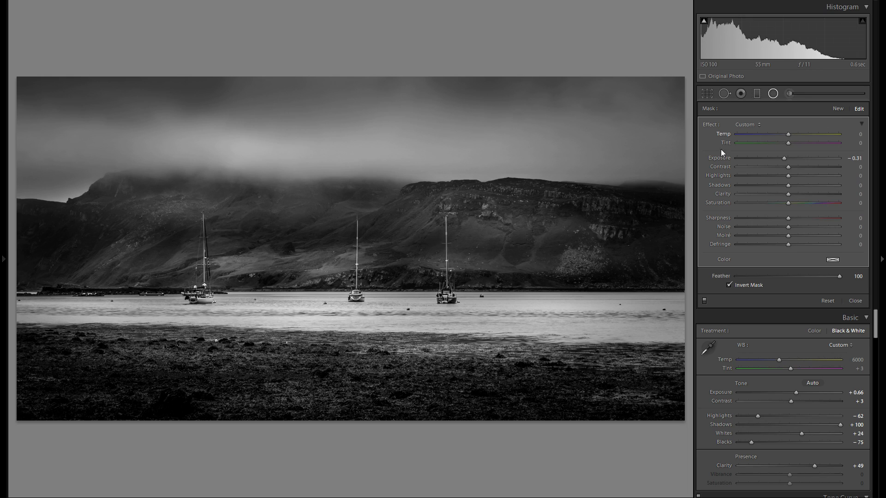
Draw a new radial filter, set its exposure to 0.56 and clarity to 42, and fit it over the right hillside's bushes
{"action": "left_click", "coordinate": [838, 108]}
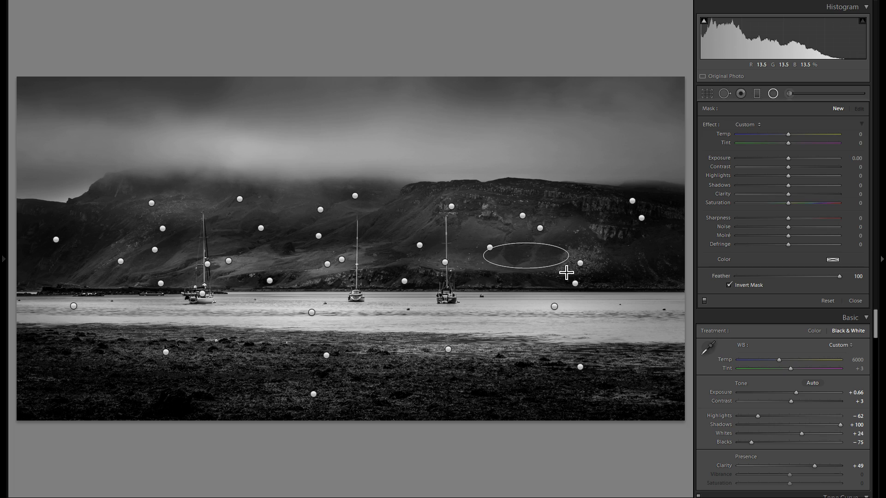
{"action": "left_click_drag", "start_coordinate": [788, 158], "coordinate": [794, 158]}
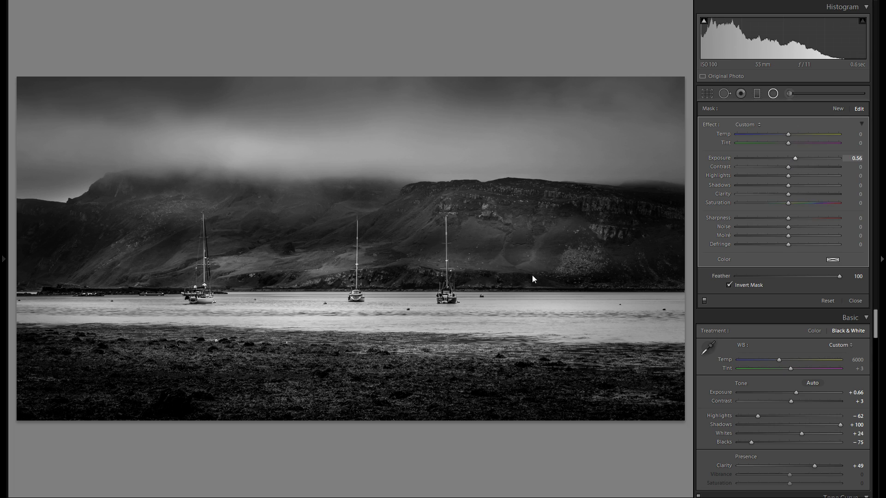
{"action": "left_click_drag", "start_coordinate": [531, 263], "coordinate": [581, 263]}
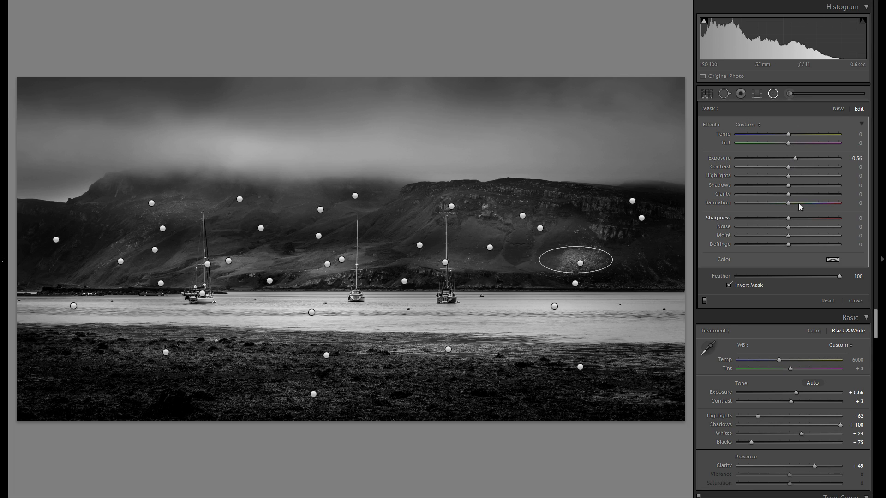
{"action": "left_click", "coordinate": [810, 194]}
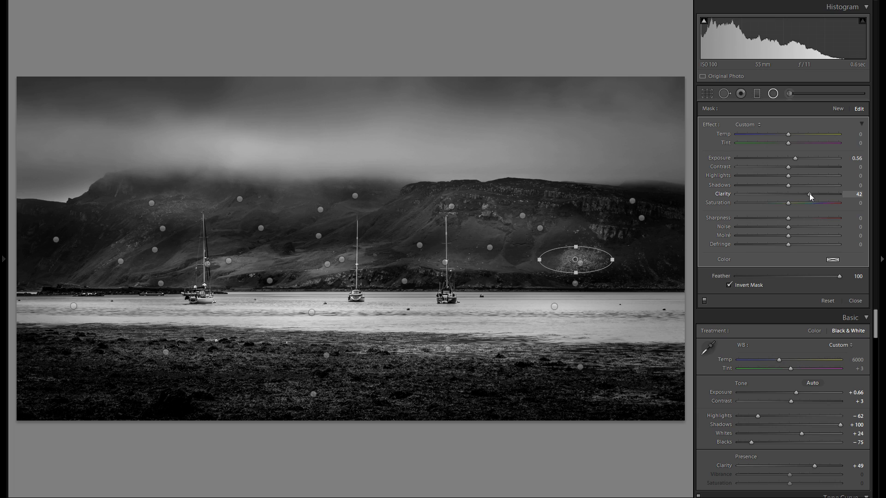
{"action": "left_click_drag", "start_coordinate": [579, 248], "coordinate": [579, 244]}
Duplicate the bushes filter onto the slopes behind the middle and left boats and the upper left hillside, setting the last copy's clarity to 17
{"action": "right_click", "coordinate": [585, 254]}
{"action": "left_click", "coordinate": [596, 262]}
{"action": "left_click_drag", "start_coordinate": [596, 264], "coordinate": [373, 269]}
{"action": "right_click", "coordinate": [381, 270]}
{"action": "left_click", "coordinate": [403, 276]}
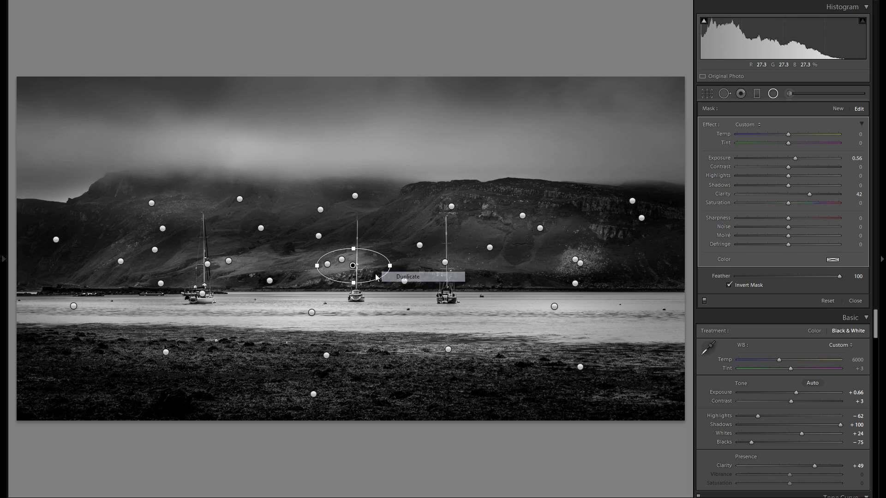
{"action": "left_click", "coordinate": [211, 243]}
{"action": "right_click", "coordinate": [231, 237]}
{"action": "left_click", "coordinate": [247, 240]}
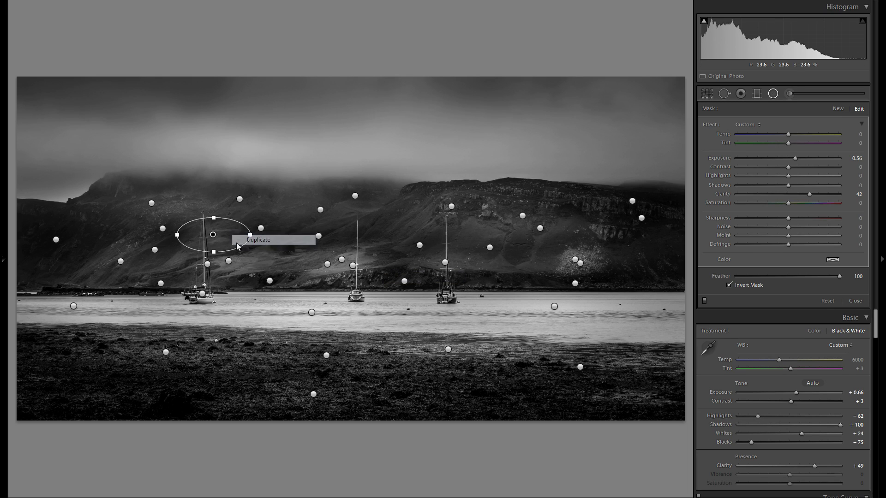
{"action": "left_click_drag", "start_coordinate": [196, 226], "coordinate": [161, 191]}
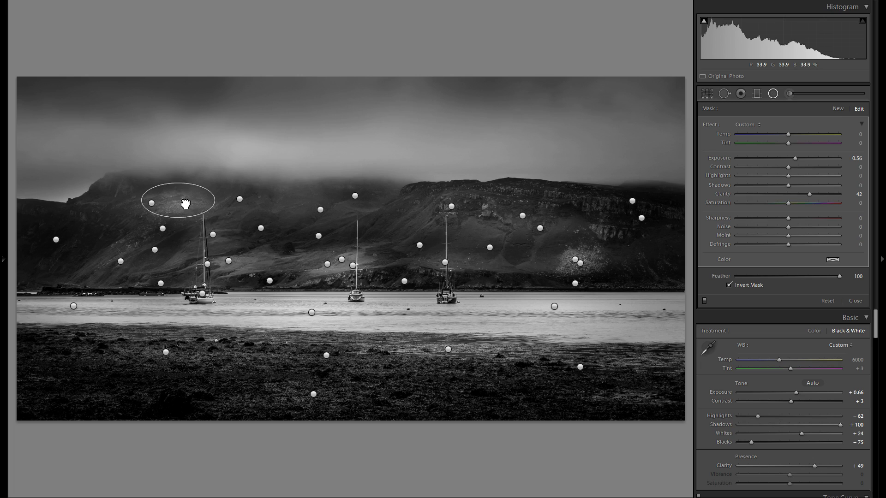
{"action": "left_click_drag", "start_coordinate": [810, 194], "coordinate": [796, 194]}
Duplicate the upper left hillside's brightening filter onto the left and central parts of the foreground waterline
{"action": "right_click", "coordinate": [192, 206]}
{"action": "left_click", "coordinate": [219, 213]}
{"action": "left_click_drag", "start_coordinate": [190, 211], "coordinate": [161, 342]}
{"action": "right_click", "coordinate": [160, 341]}
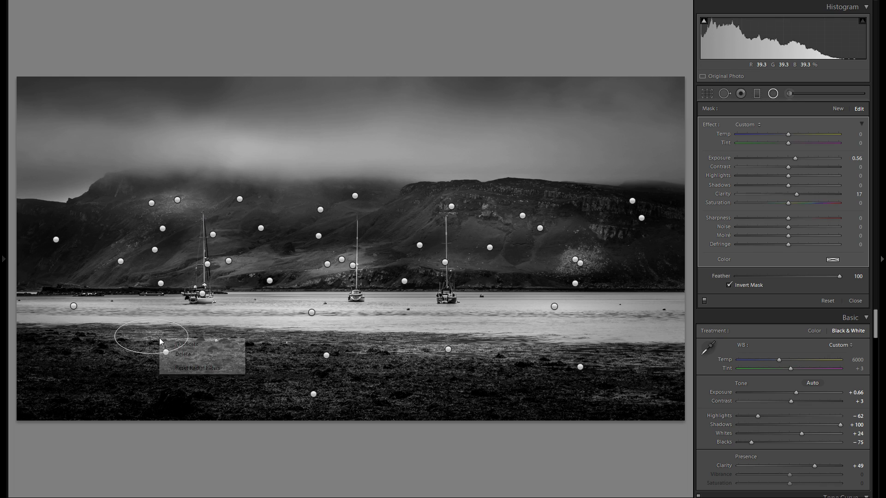
{"action": "left_click", "coordinate": [176, 344]}
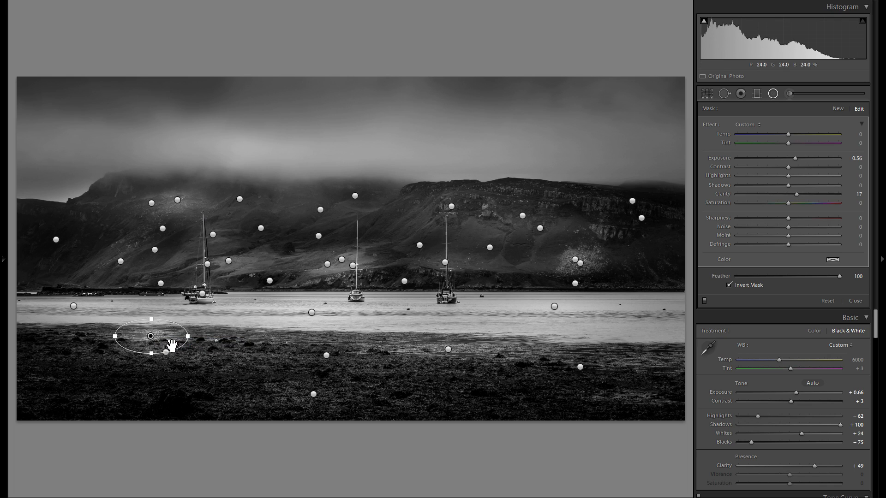
{"action": "left_click_drag", "start_coordinate": [348, 338], "coordinate": [332, 348]}
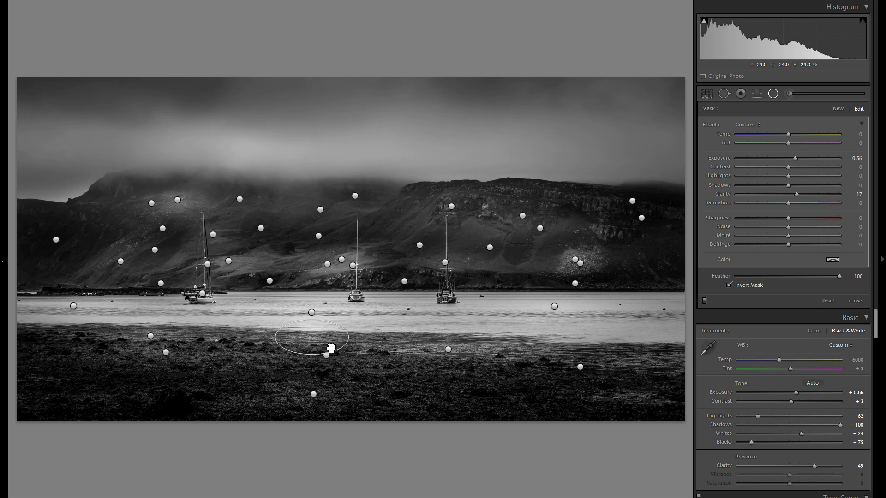
Duplicate the central waterline's brightening filter onto the right part of the foreground shore
{"action": "right_click", "coordinate": [330, 342]}
{"action": "left_click", "coordinate": [345, 347]}
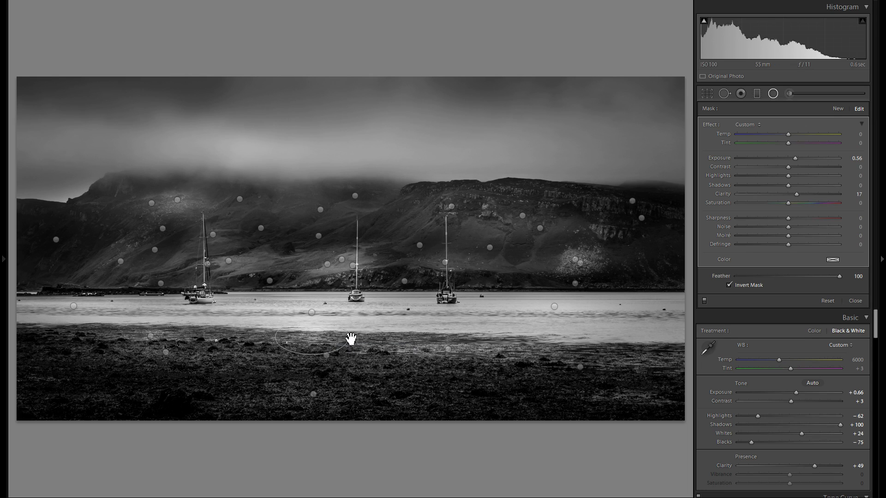
{"action": "left_click_drag", "start_coordinate": [350, 336], "coordinate": [371, 337]}
{"action": "right_click", "coordinate": [347, 344]}
{"action": "left_click", "coordinate": [346, 342]}
{"action": "left_click", "coordinate": [344, 340]}
{"action": "left_click_drag", "start_coordinate": [345, 340], "coordinate": [590, 357]}
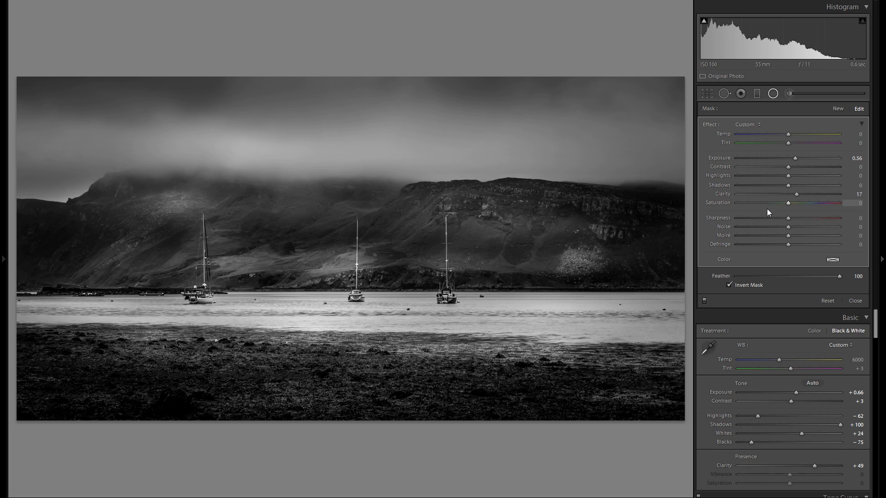
Set the exposure of the upper left hillside's brightening filter to 0.34
{"action": "left_click", "coordinate": [342, 259]}
{"action": "left_click", "coordinate": [575, 260]}
{"action": "left_click_drag", "start_coordinate": [796, 159], "coordinate": [792, 160]}
{"action": "left_click", "coordinate": [181, 200]}
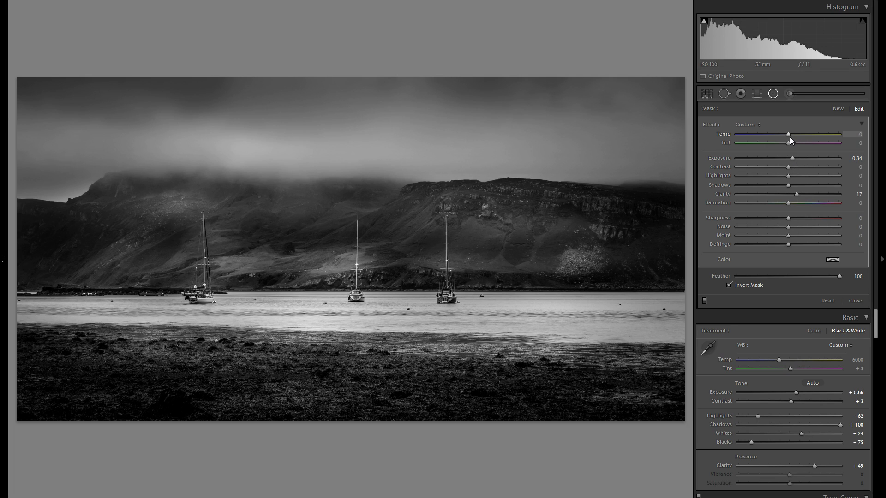
Compare the photo with and without all radial filters, and close the Radial Filter tool
{"action": "left_click", "coordinate": [704, 300]}
{"action": "left_click", "coordinate": [704, 300]}
{"action": "left_click", "coordinate": [705, 301]}
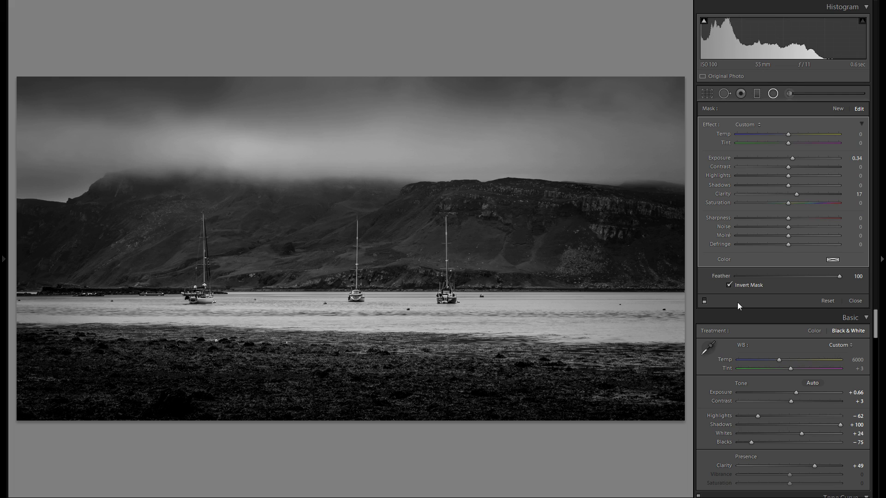
{"action": "left_click", "coordinate": [704, 301]}
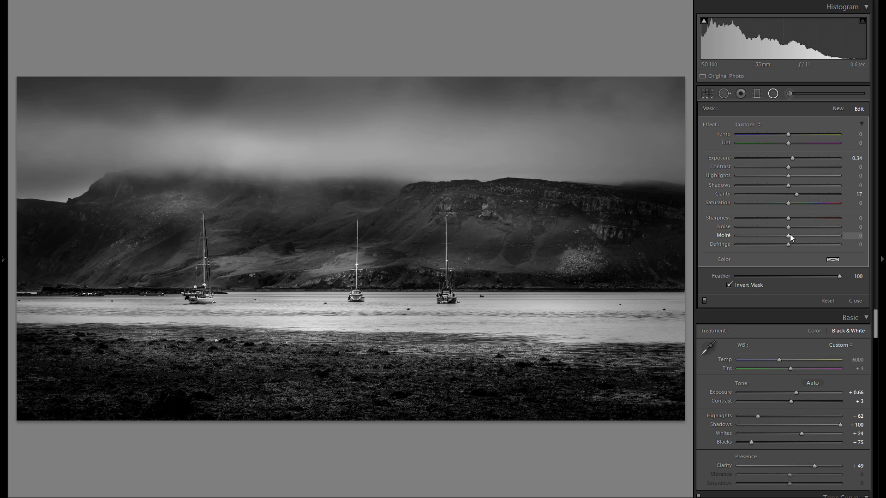
{"action": "left_click", "coordinate": [773, 94]}
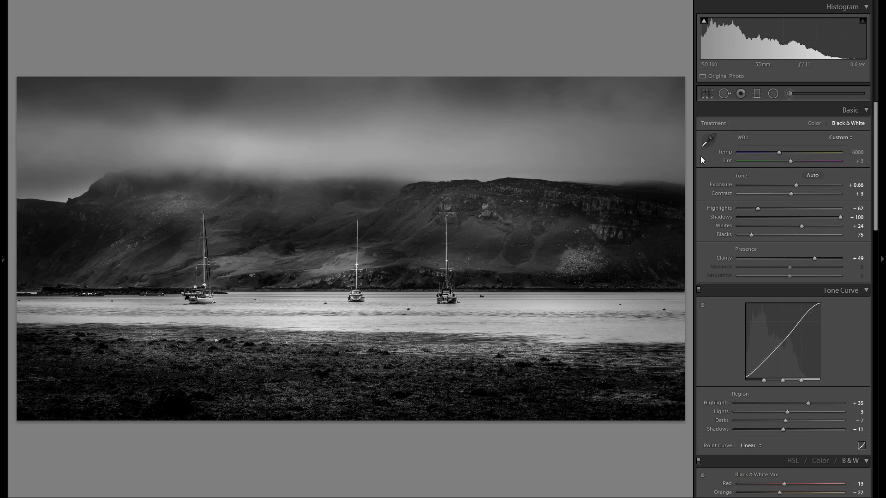
{"action": "left_click", "coordinate": [774, 95]}
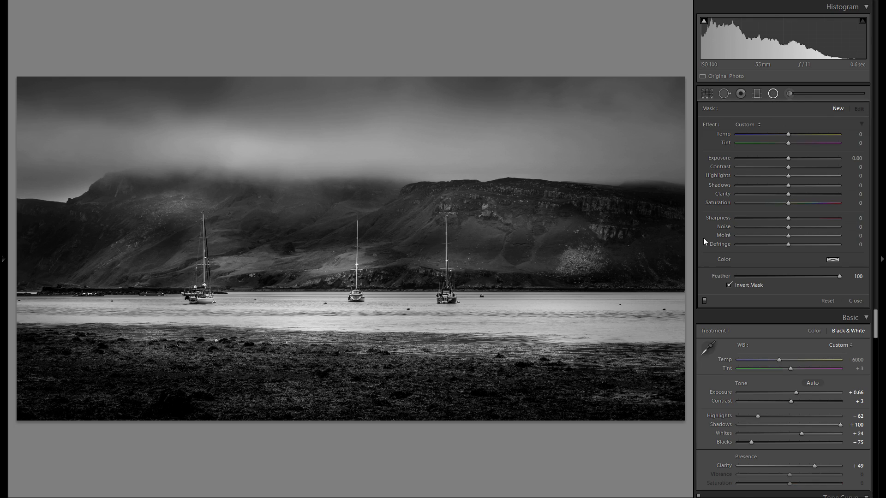
{"action": "left_click", "coordinate": [705, 301]}
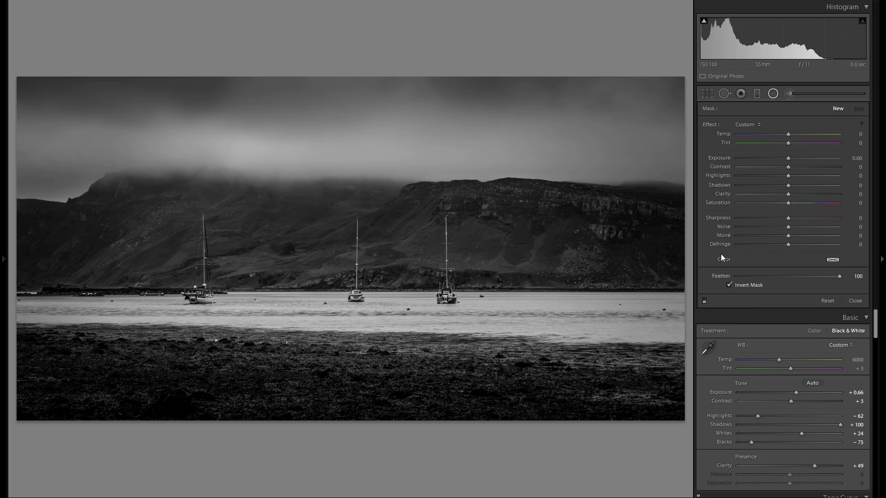
{"action": "left_click", "coordinate": [704, 302]}
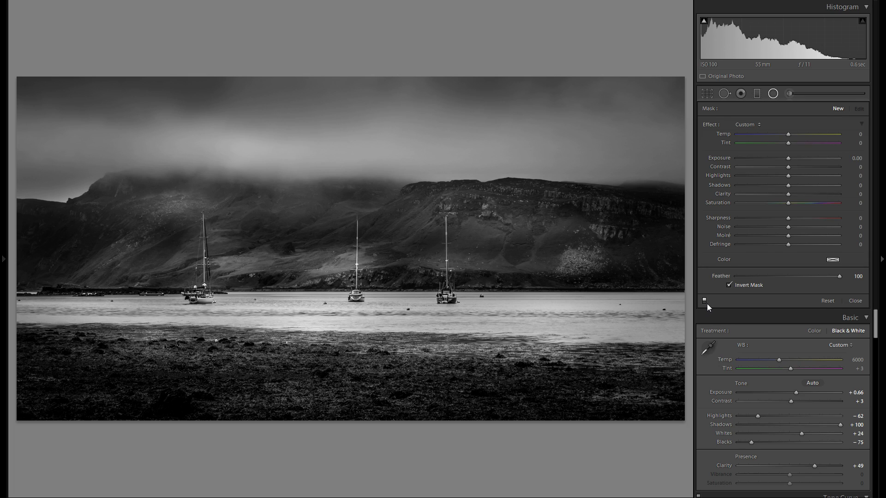
{"action": "left_click", "coordinate": [774, 94]}
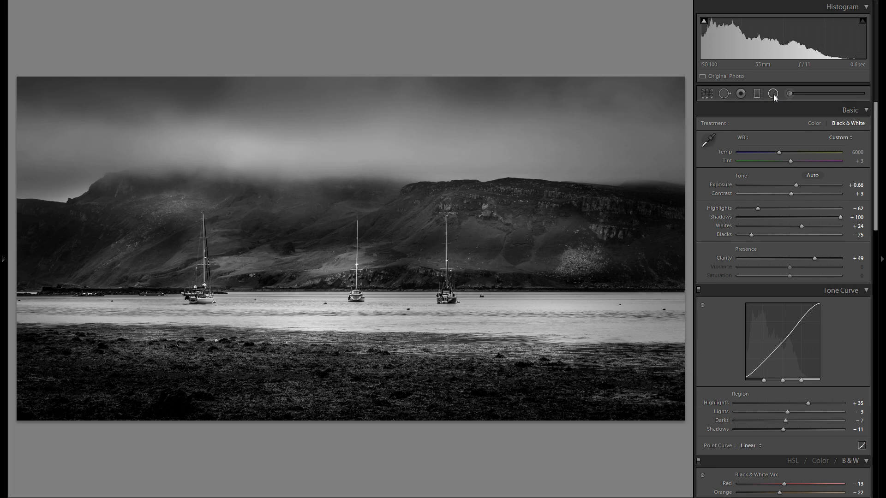